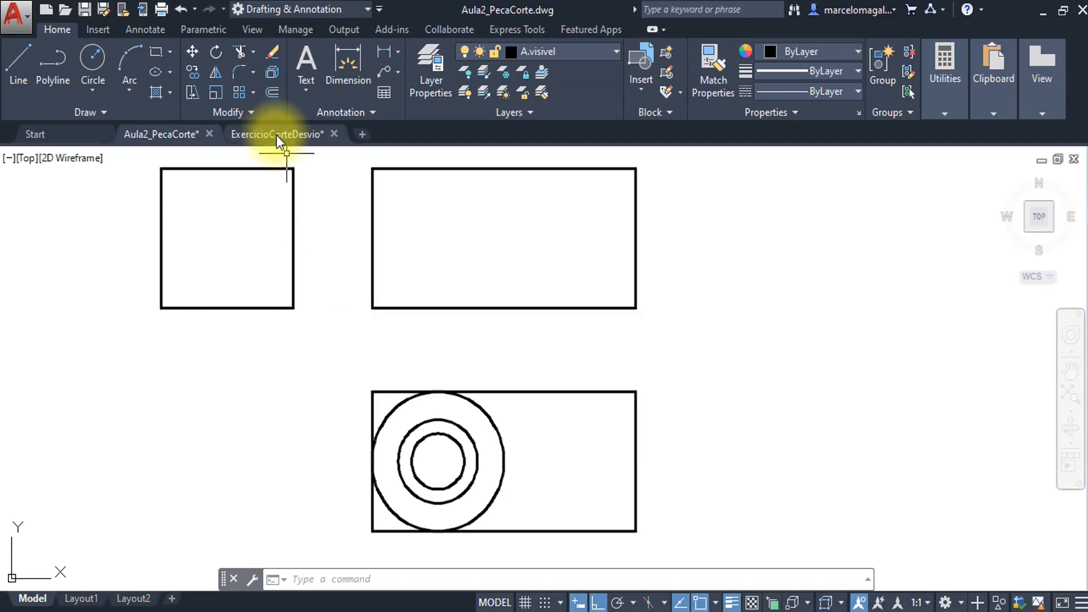
# Examine the plan view's corner radii in the ExercicioCorteDesvio drawing and return to the Aula2_PecaCorte drawing
pyautogui.moveTo(590, 502); pyautogui.dragTo(555, 495, button='middle')
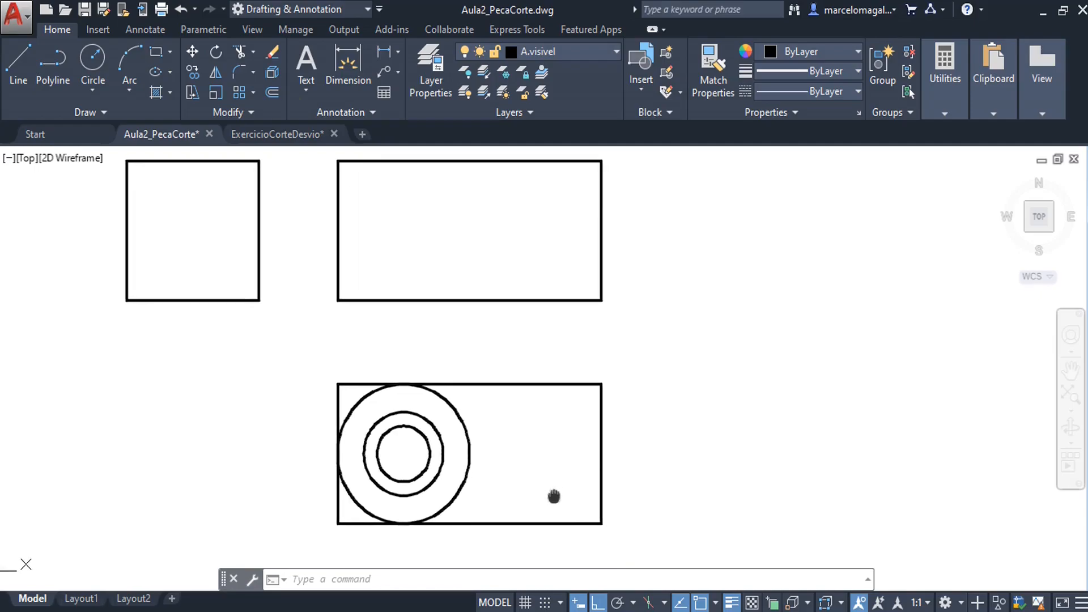
pyautogui.scroll(2, 498, 449)
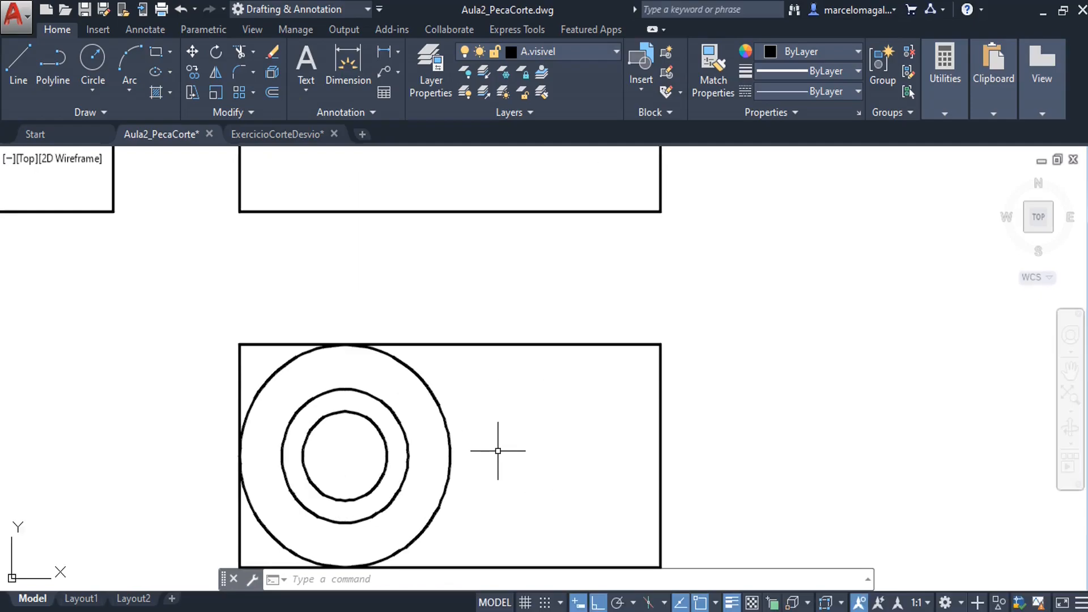
pyautogui.moveTo(503, 444); pyautogui.dragTo(550, 386, button='middle')
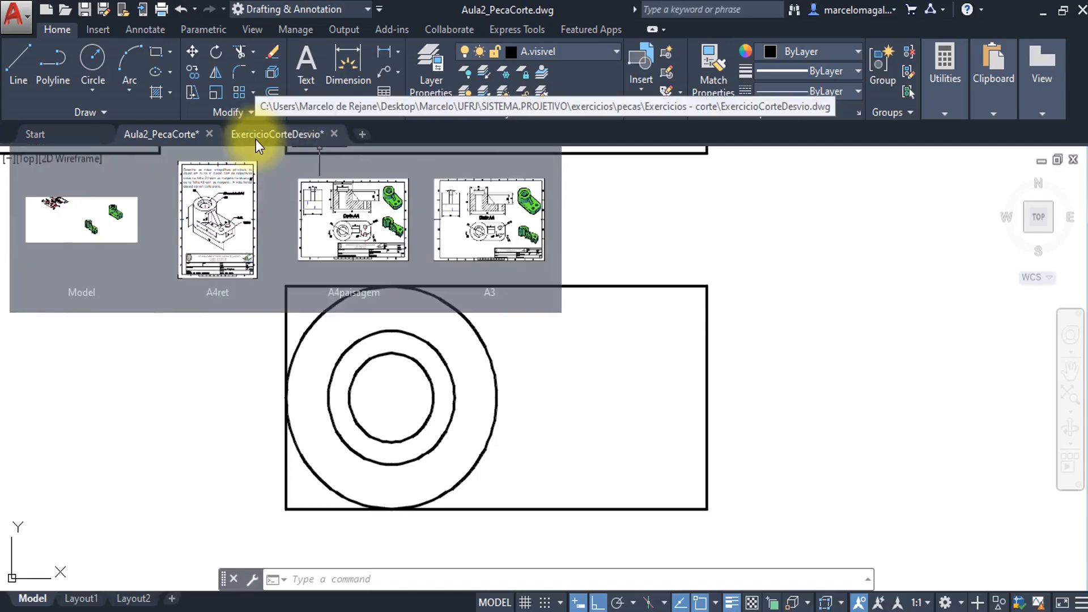
pyautogui.click(256, 139)
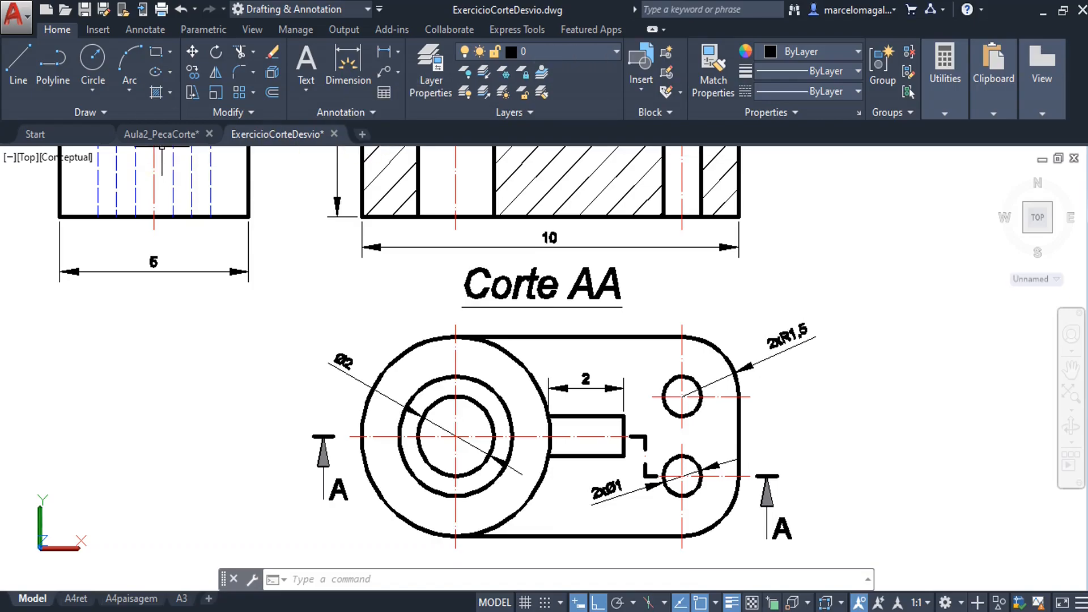
pyautogui.click(165, 134)
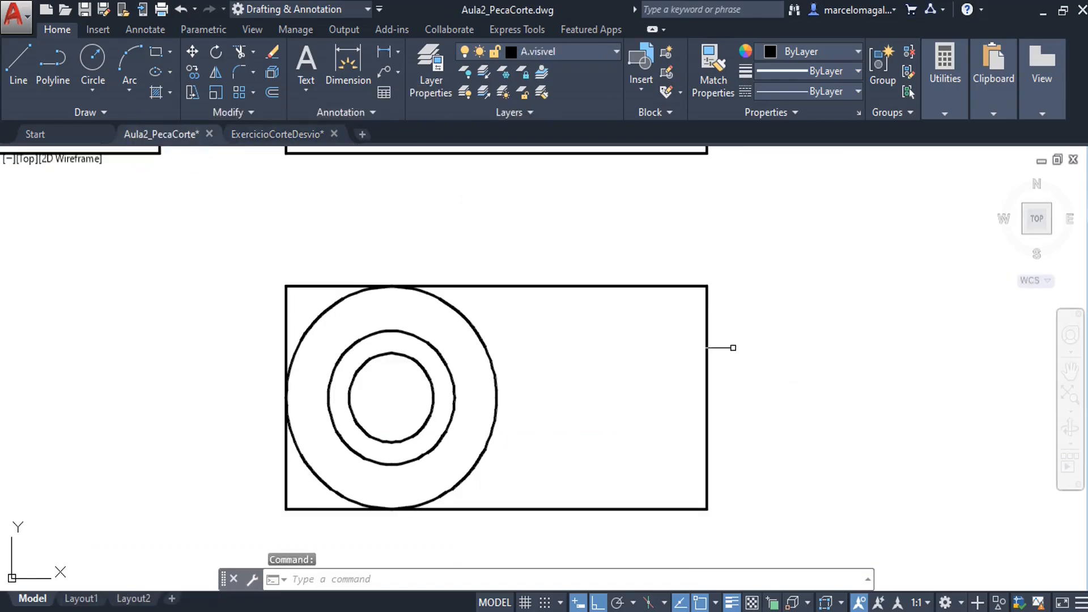
pyautogui.moveTo(736, 348); pyautogui.dragTo(719, 353, button='middle')
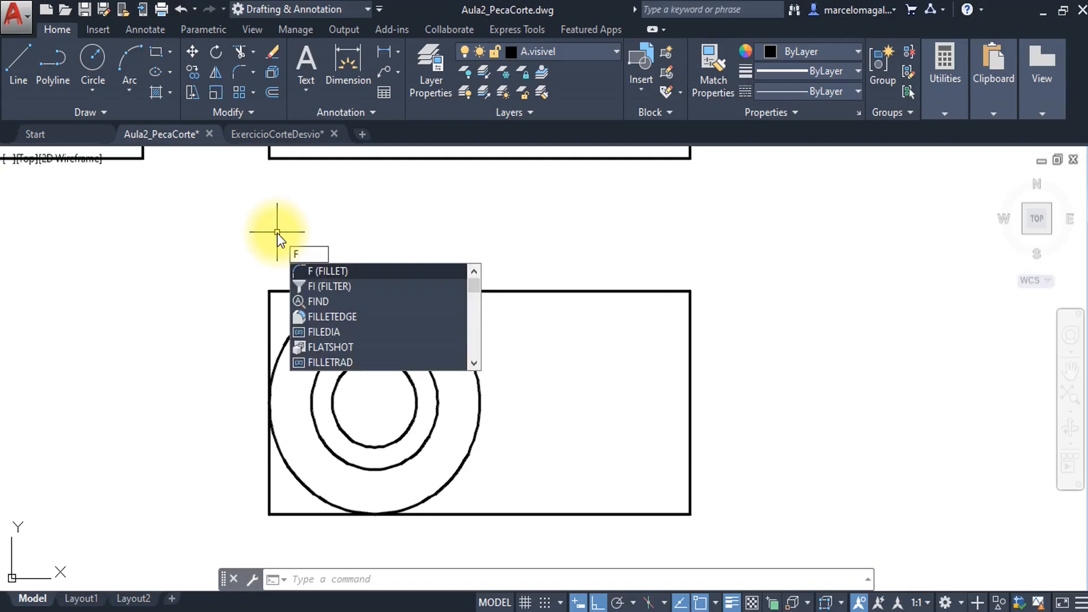
pyautogui.press('Escape')
pyautogui.press('Escape')
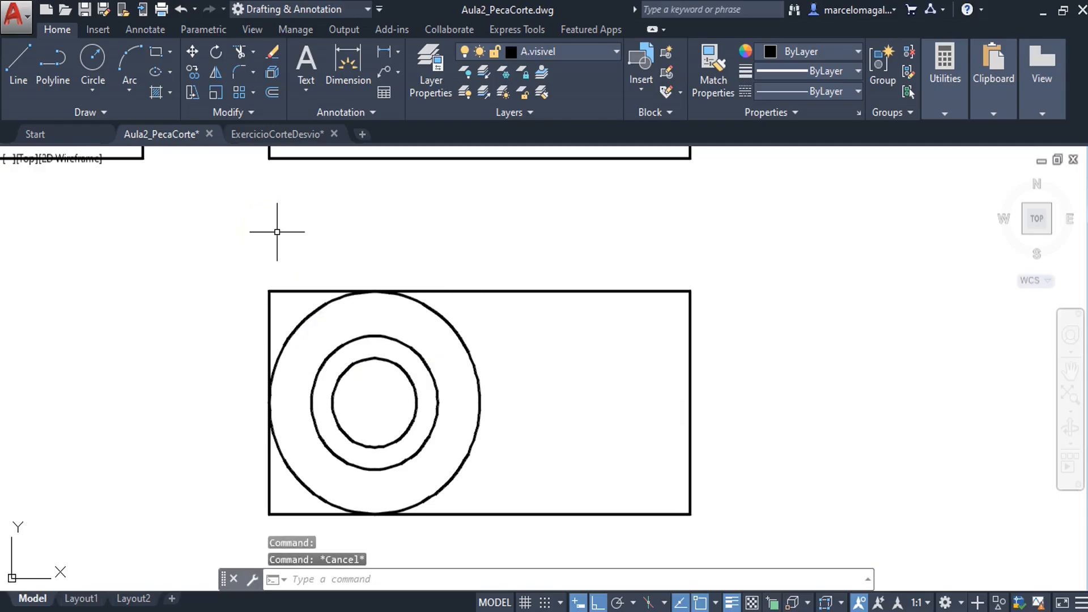
# Fillet both right-hand corners of the plan view's rectangle with a radius of 1.5, using the Multiple option
pyautogui.click(238, 73)
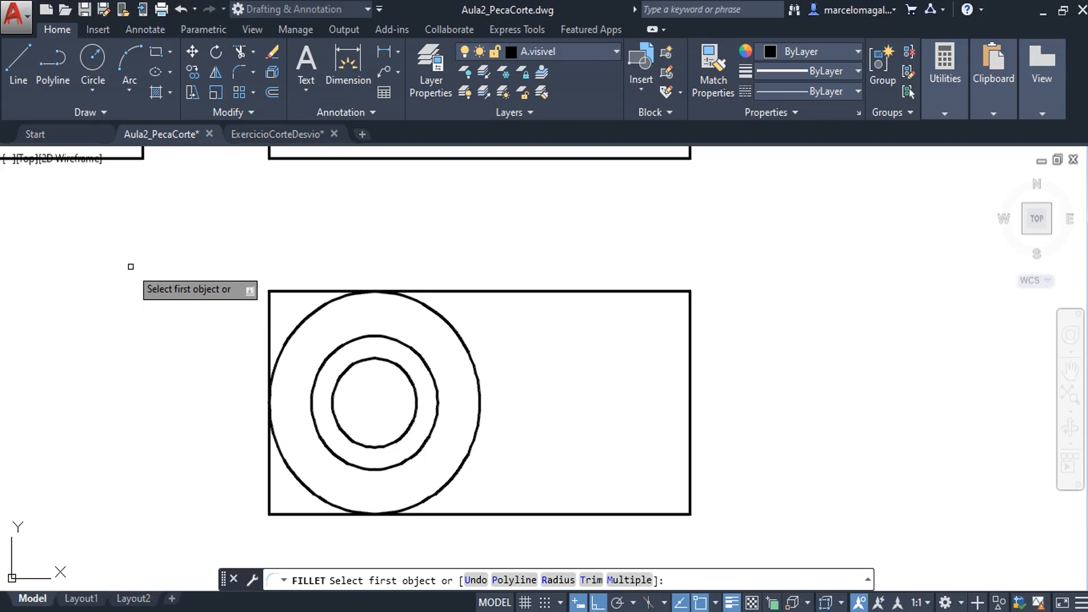
pyautogui.click(554, 581)
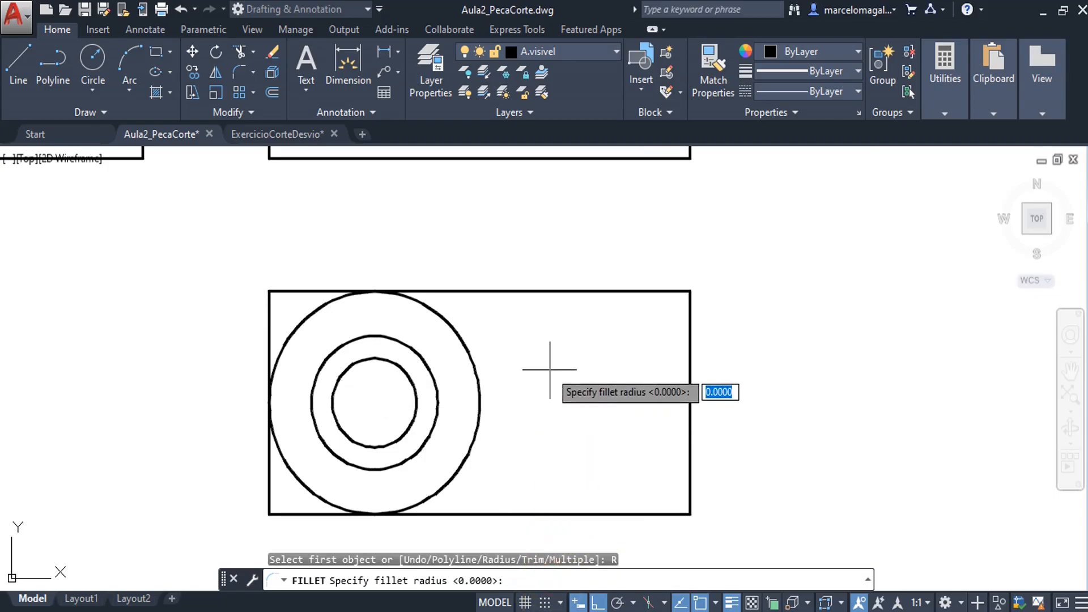
pyautogui.write('1')
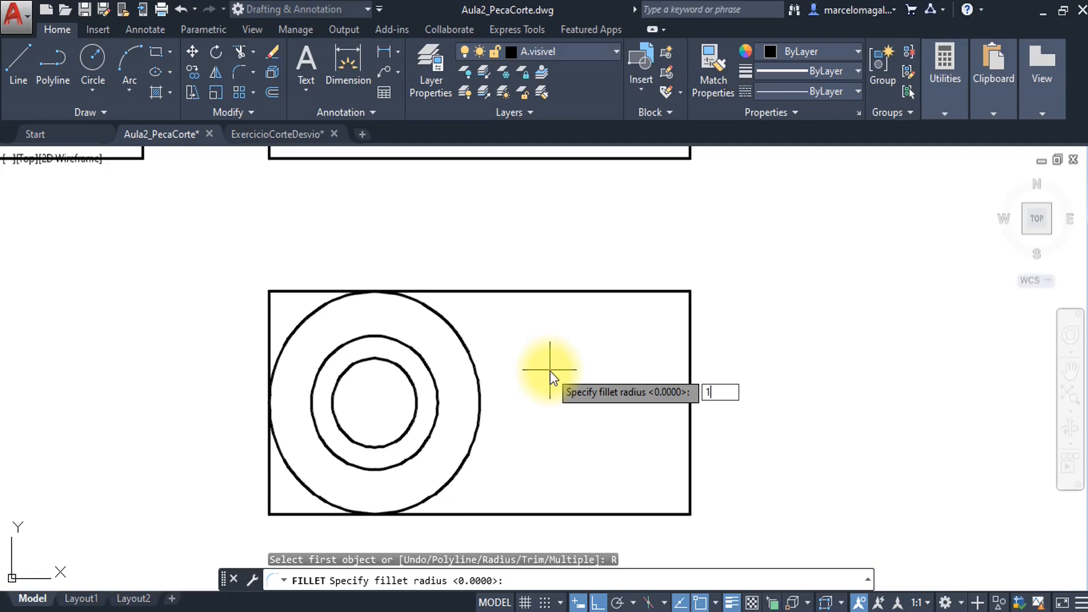
pyautogui.write('.5')
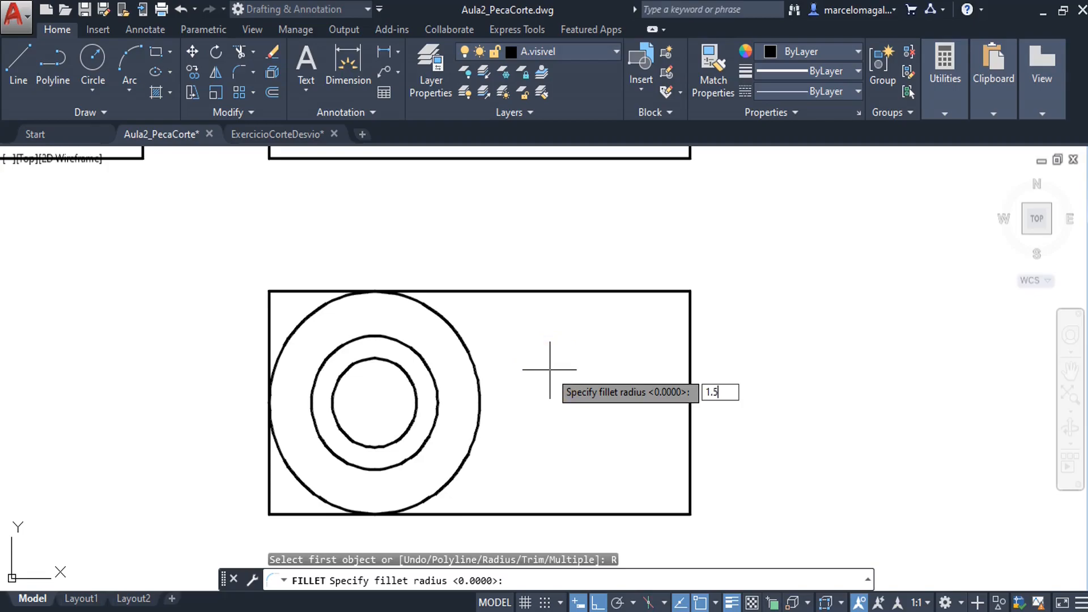
pyautogui.press('Return')
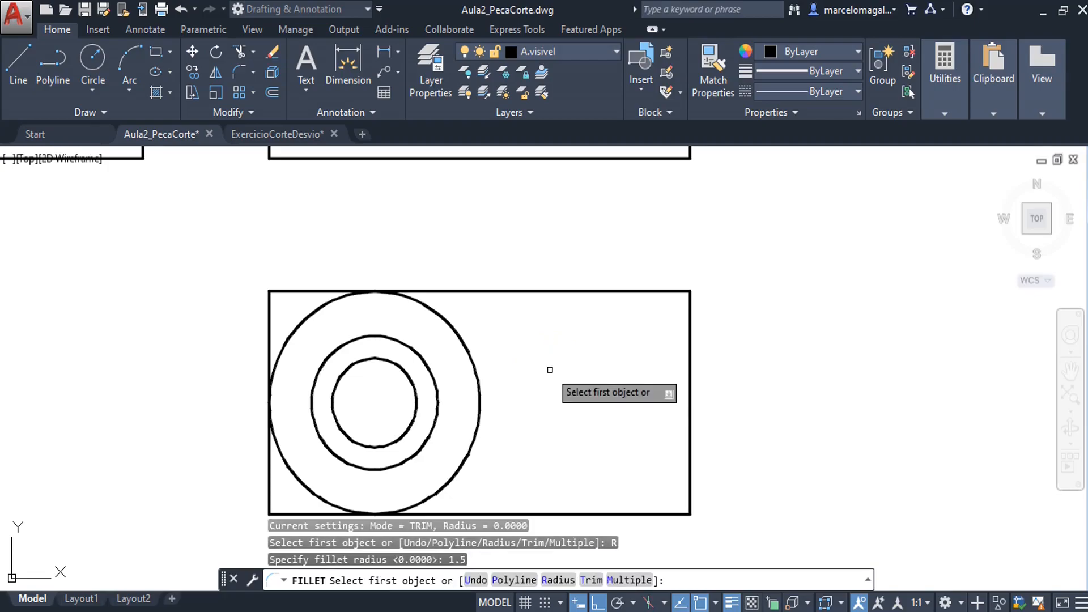
pyautogui.click(629, 580)
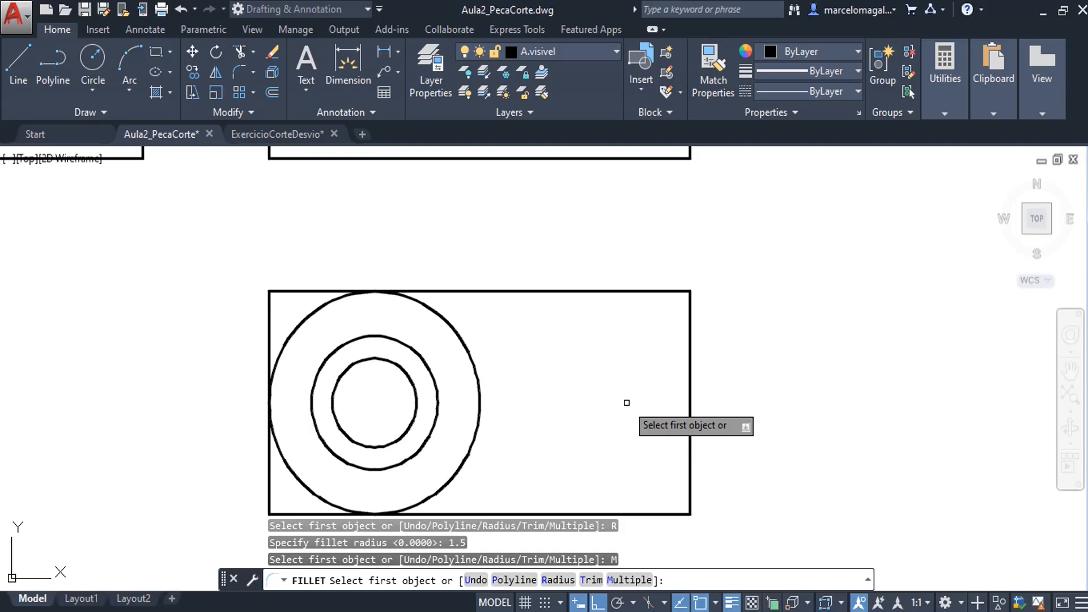
pyautogui.click(651, 290)
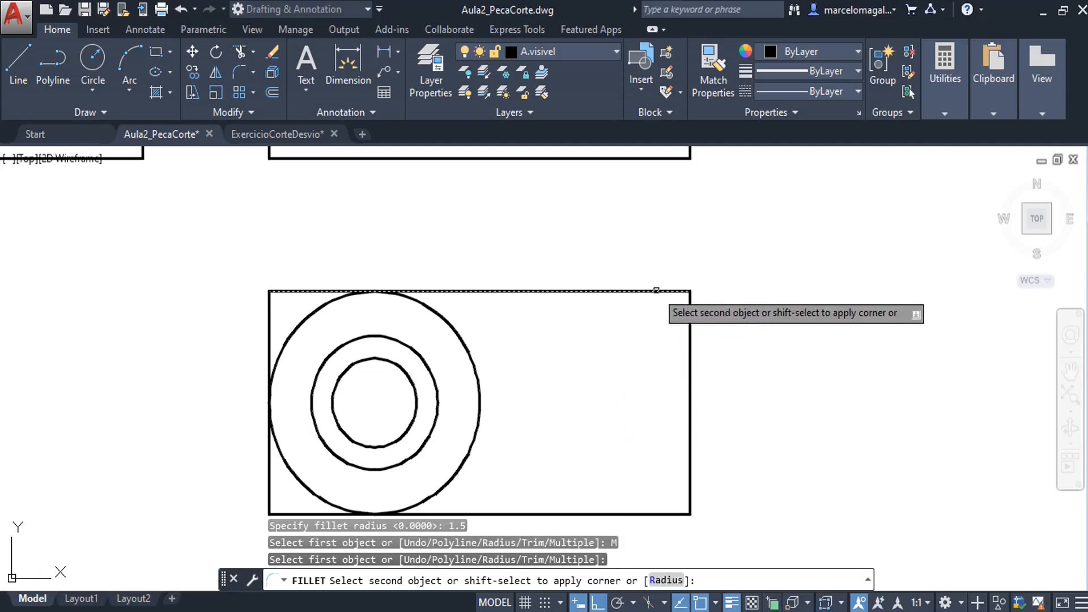
pyautogui.click(688, 336)
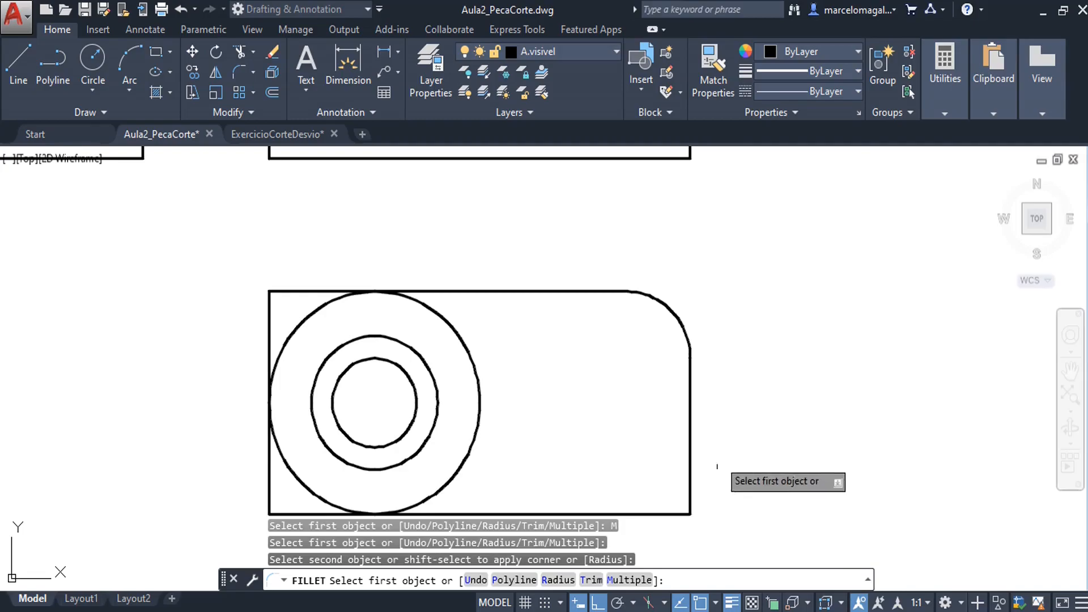
pyautogui.click(688, 464)
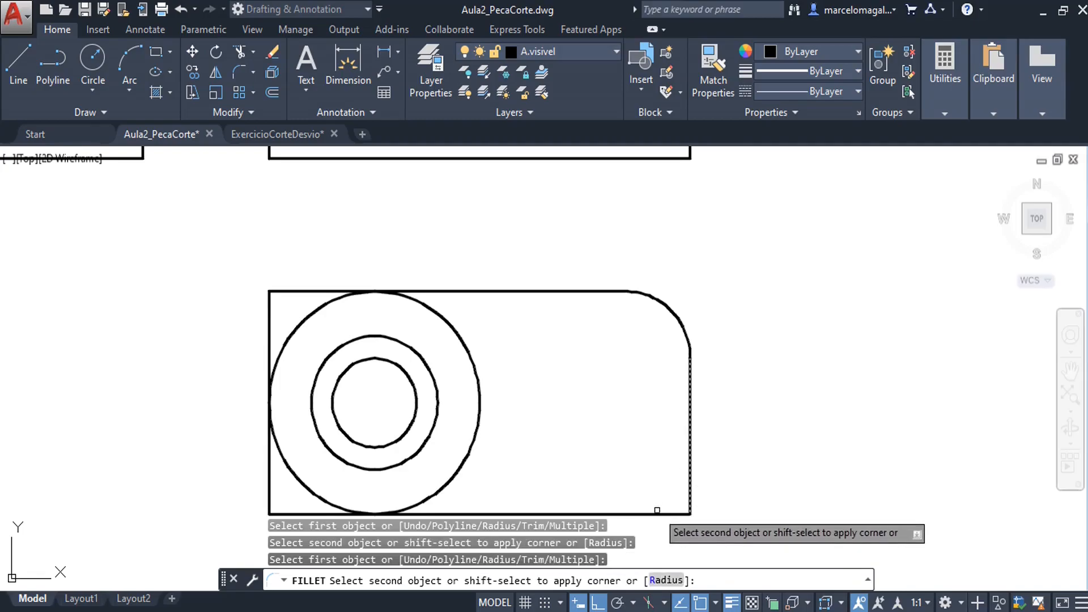
pyautogui.click(658, 514)
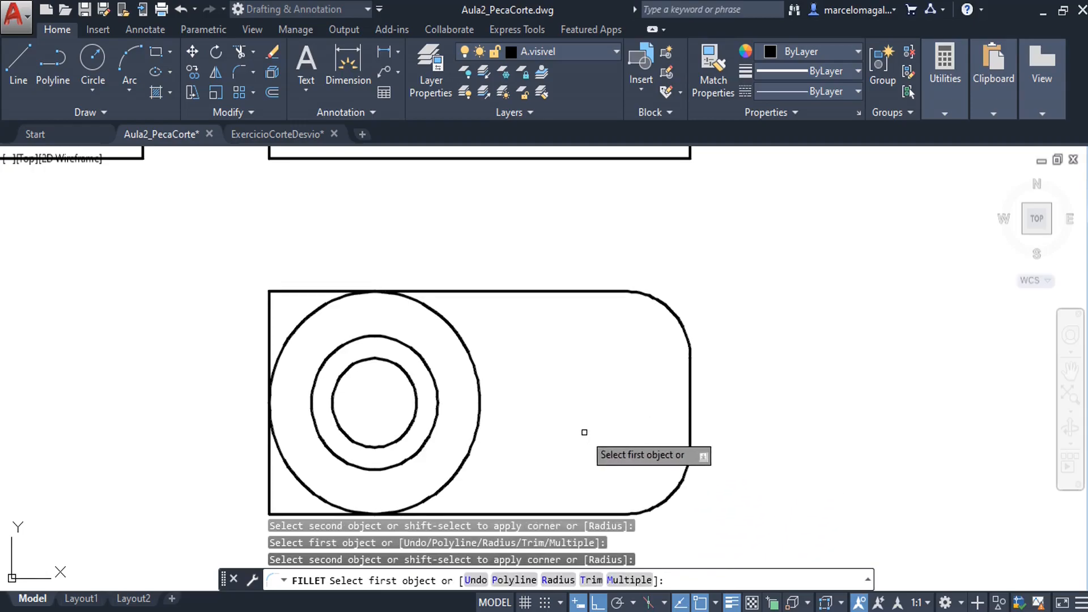
pyautogui.press('Escape')
# Inspect the plan view's filleted outline as a single object and explode it into separate segments
pyautogui.moveTo(584, 432); pyautogui.dragTo(584, 409, button='middle')
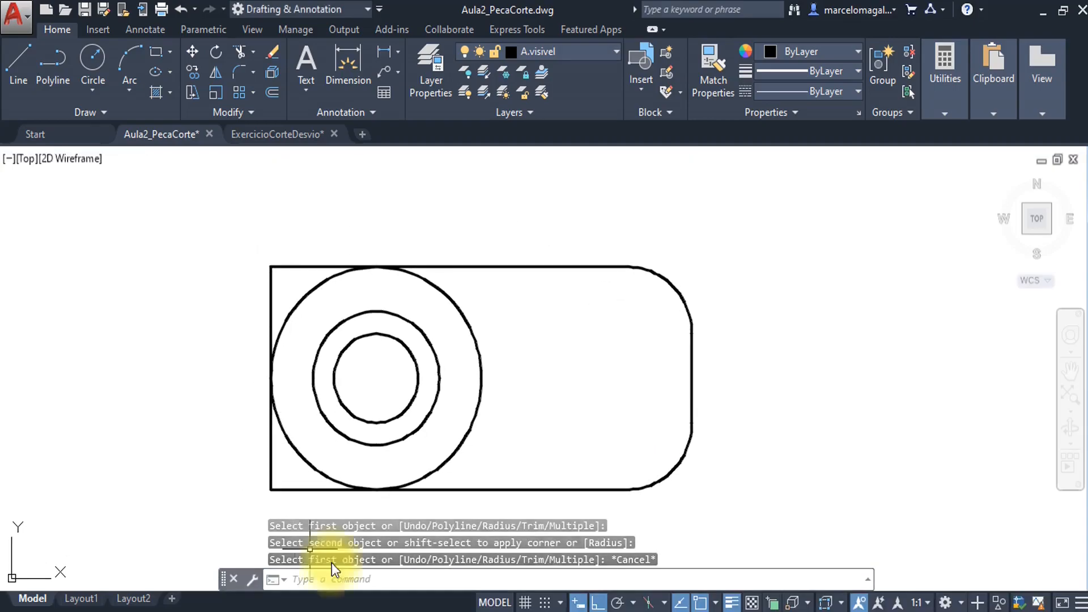
pyautogui.click(557, 267)
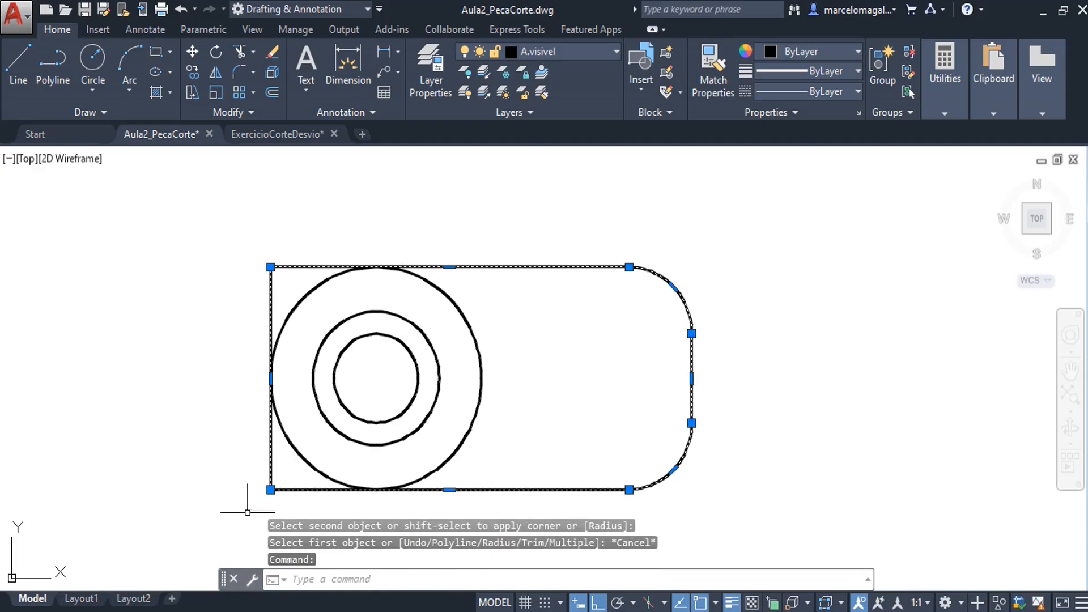
pyautogui.press('Escape')
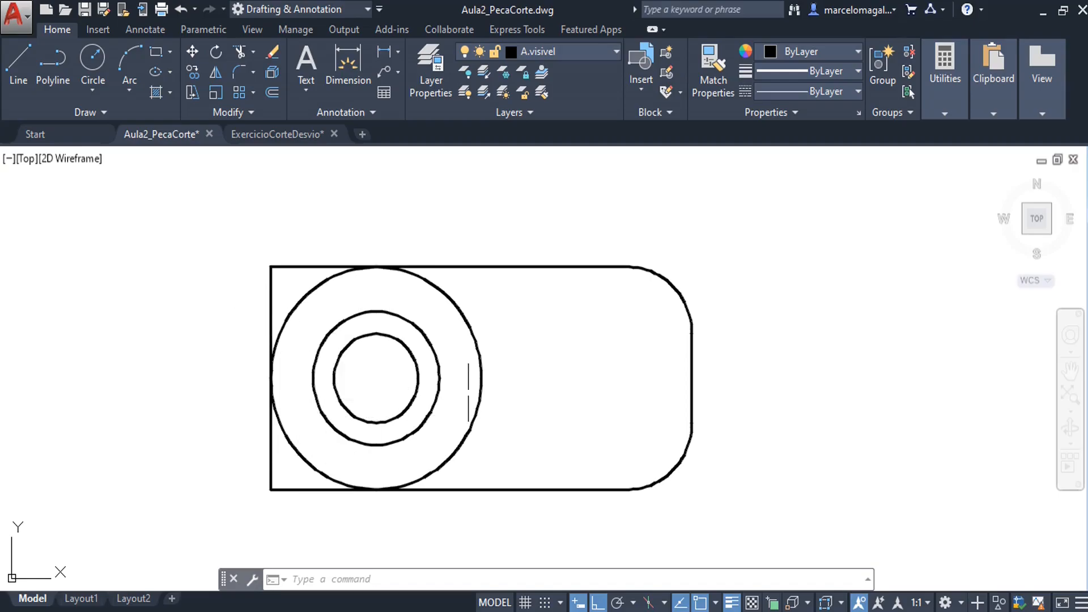
pyautogui.click(522, 267)
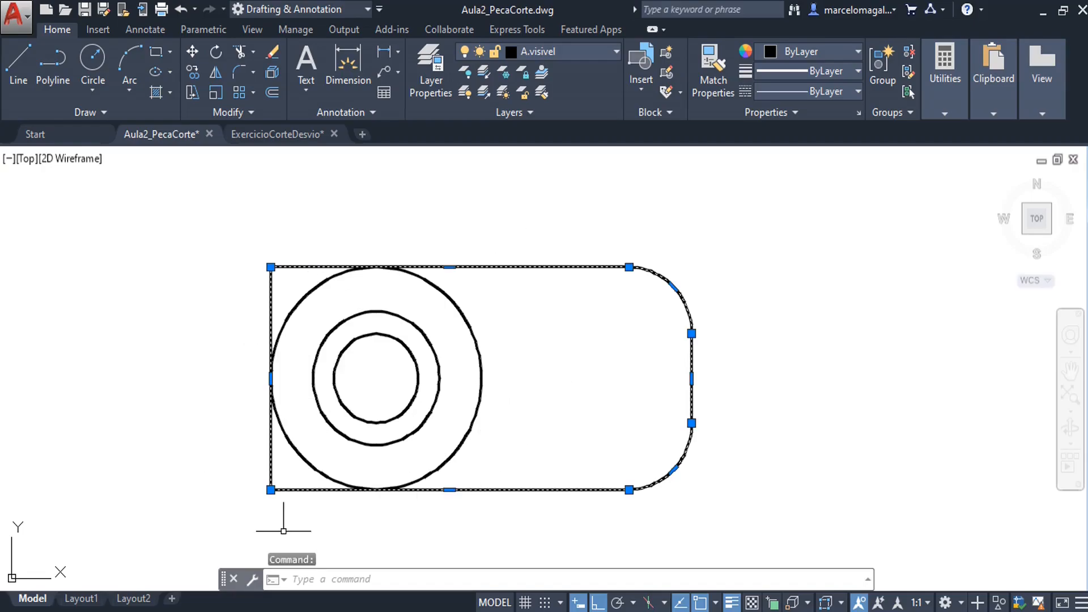
pyautogui.press('Escape')
pyautogui.press('Escape')
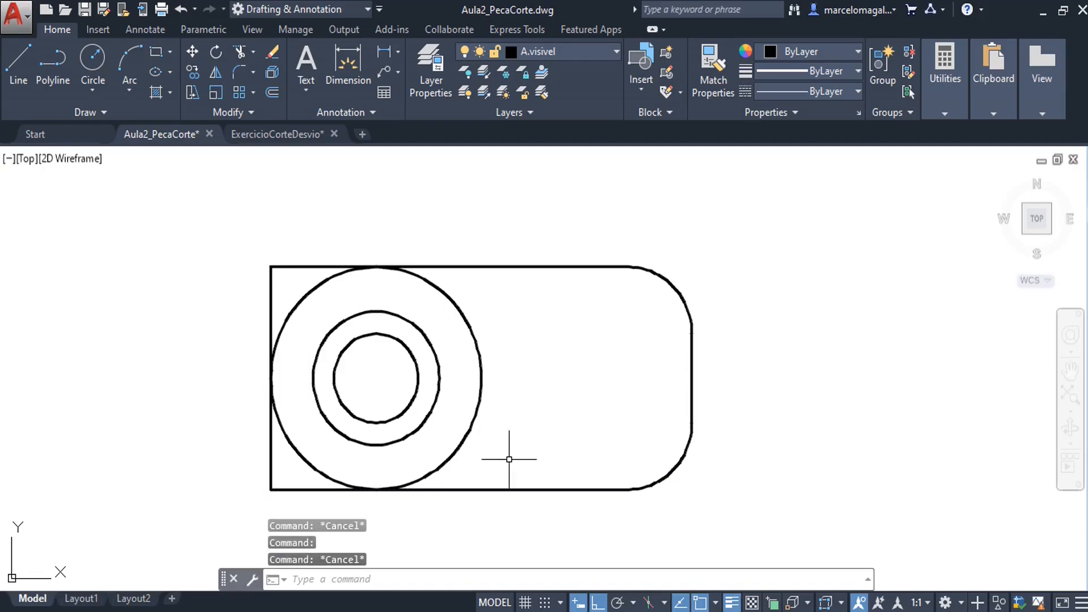
pyautogui.click(275, 74)
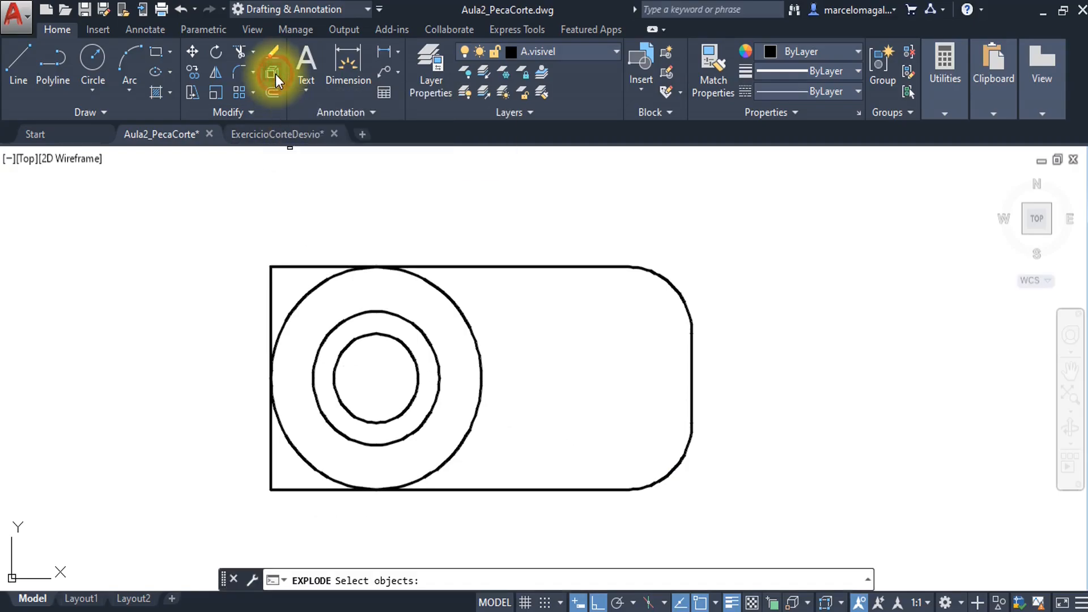
pyautogui.click(503, 266)
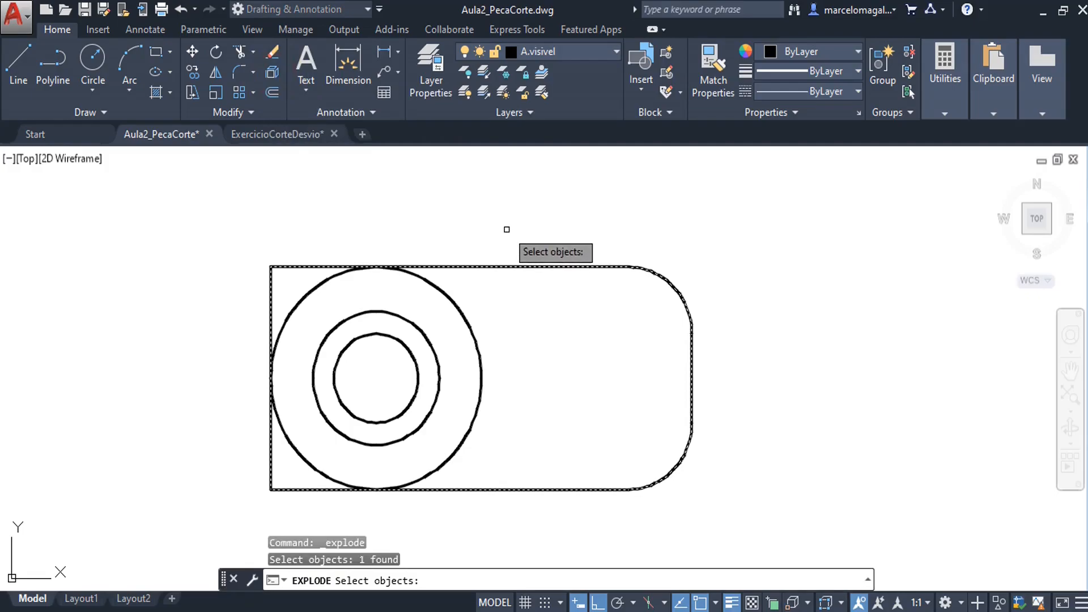
pyautogui.press('Return')
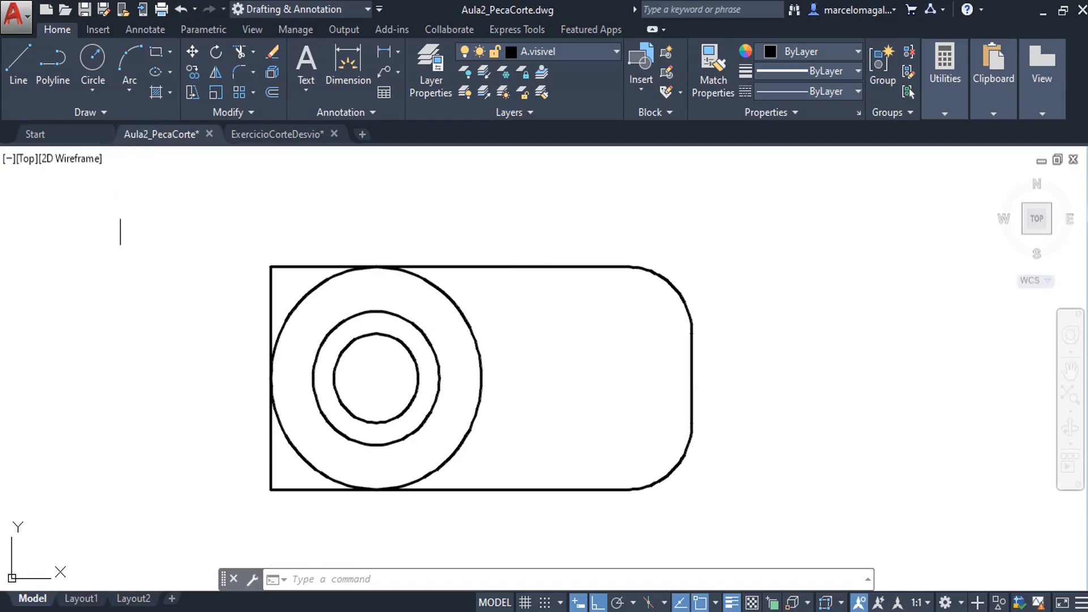
# Move the outline's left vertical edge from its midpoint to the centre of the concentric circles
pyautogui.click(193, 53)
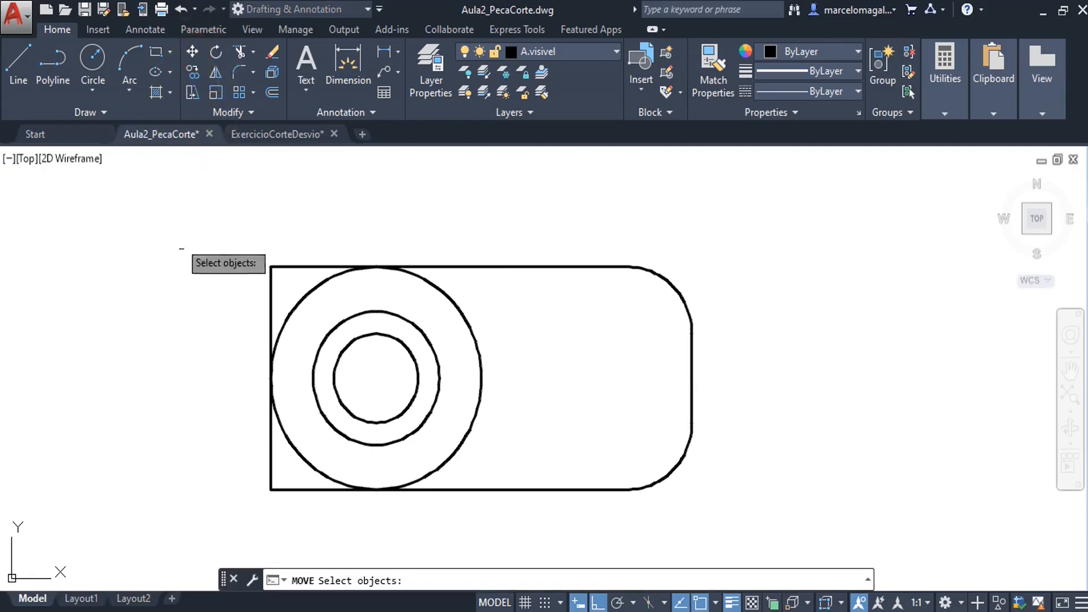
pyautogui.click(269, 304)
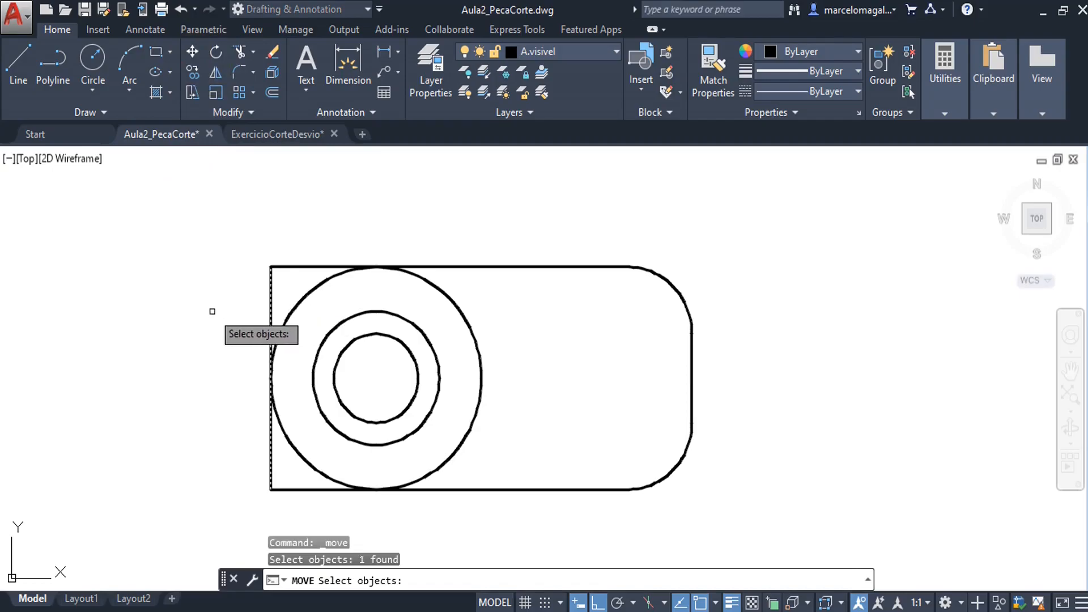
pyautogui.press('Return')
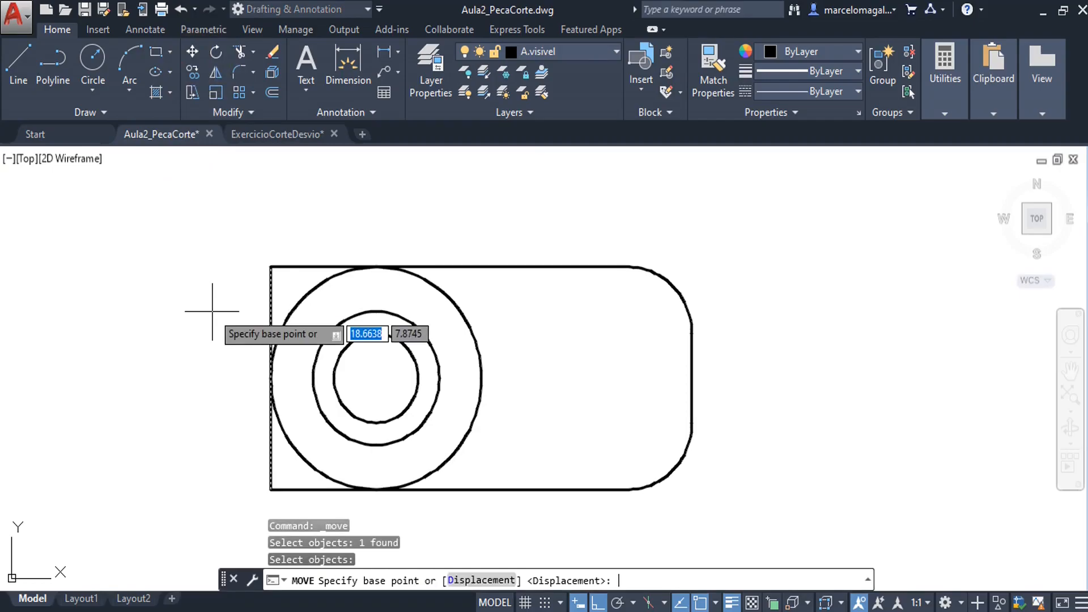
pyautogui.click(271, 378)
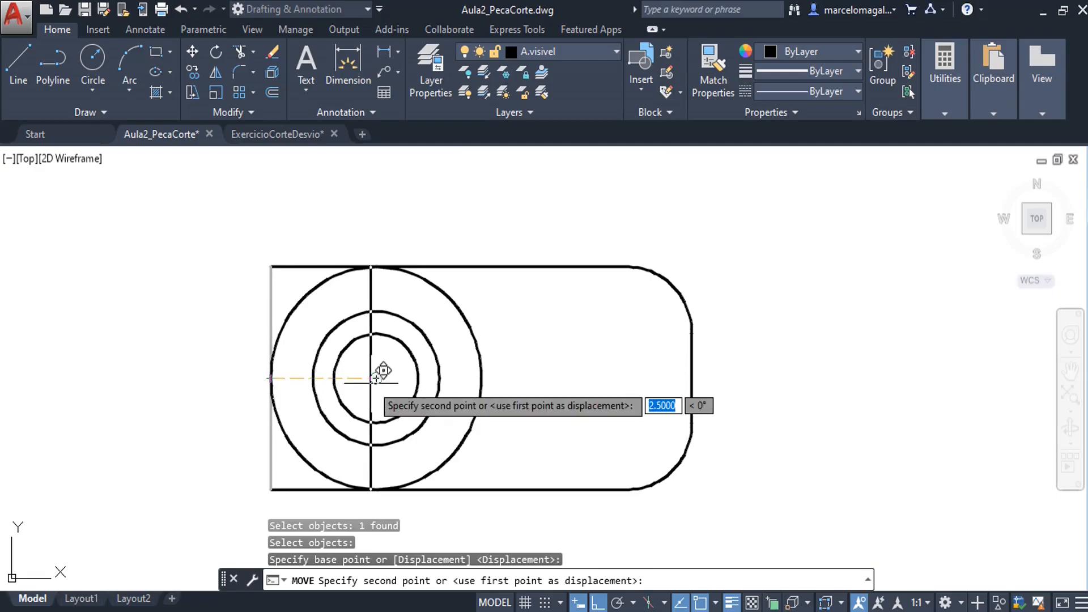
pyautogui.click(385, 368)
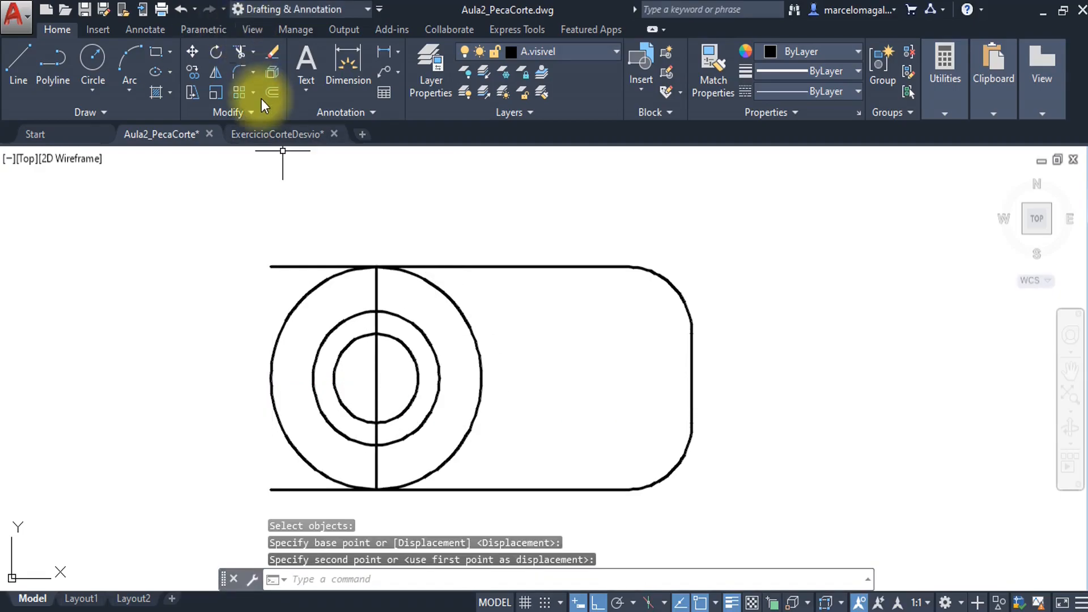
# Check the outline's left end in the ExercicioCorteDesvio drawing, and trim both horizontal edges left of the vertical line in Aula2_PecaCorte
pyautogui.click(265, 135)
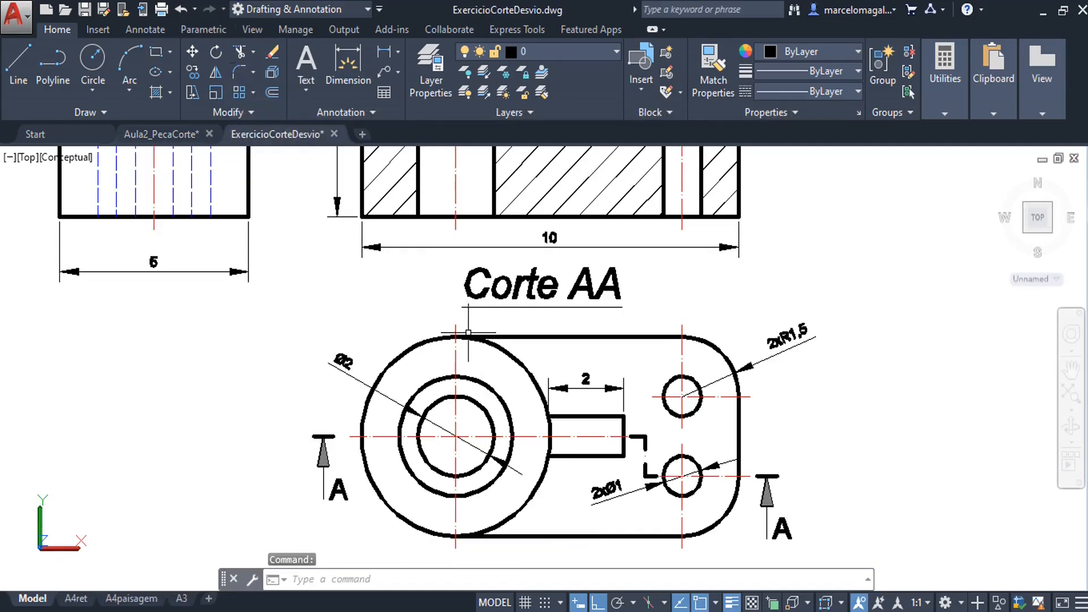
pyautogui.click(163, 136)
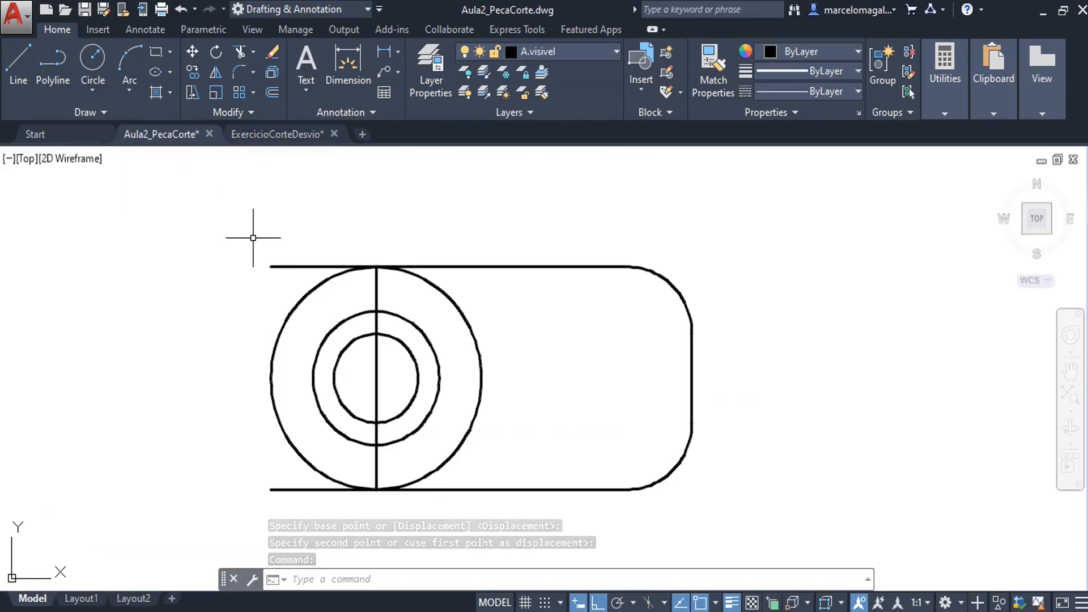
pyautogui.write('TR')
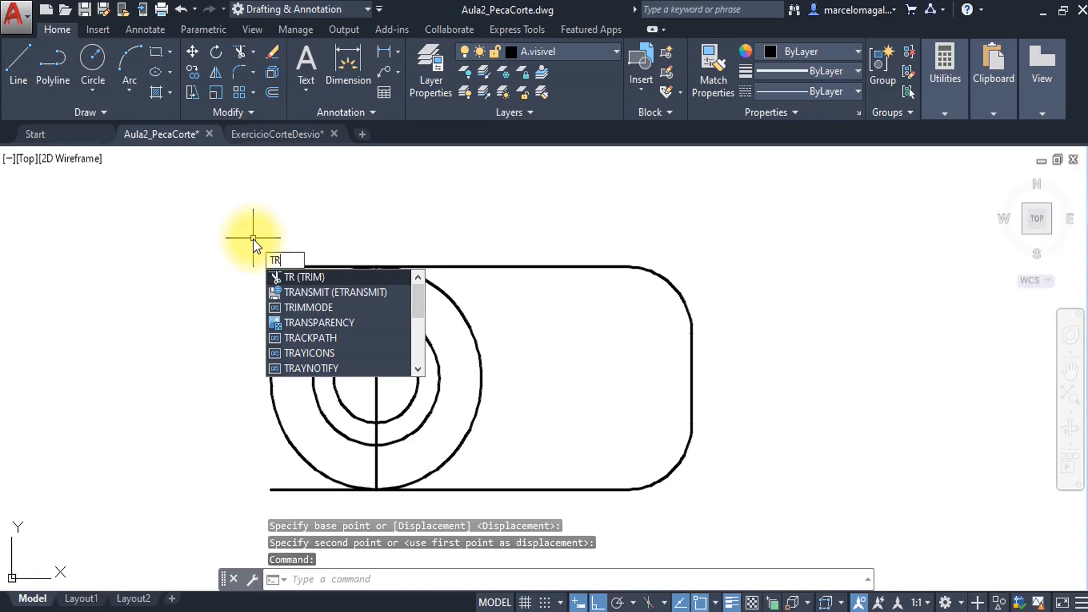
pyautogui.press('Return')
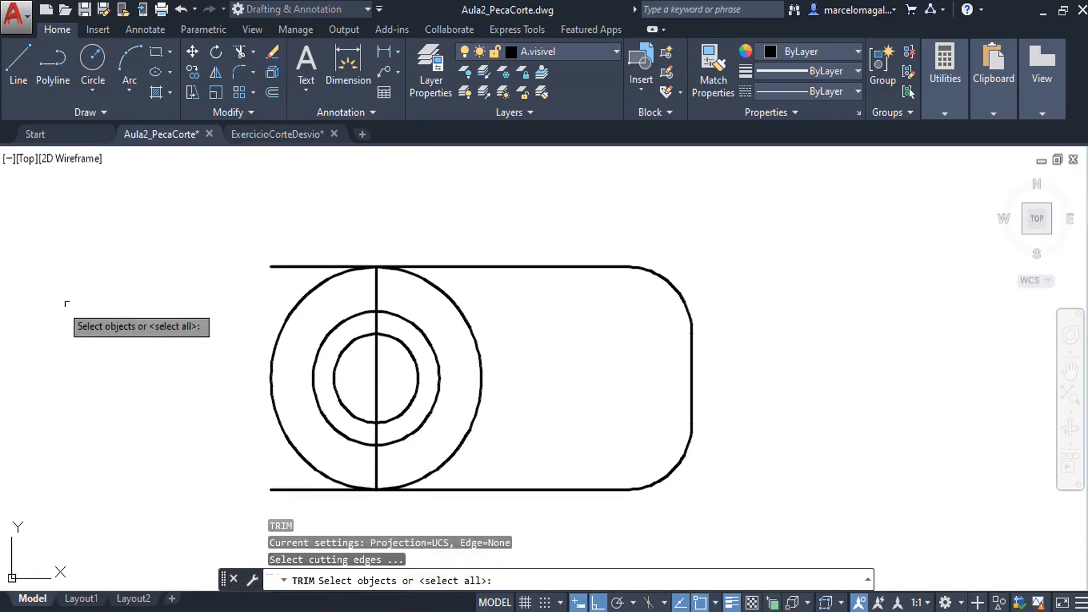
pyautogui.press('Return')
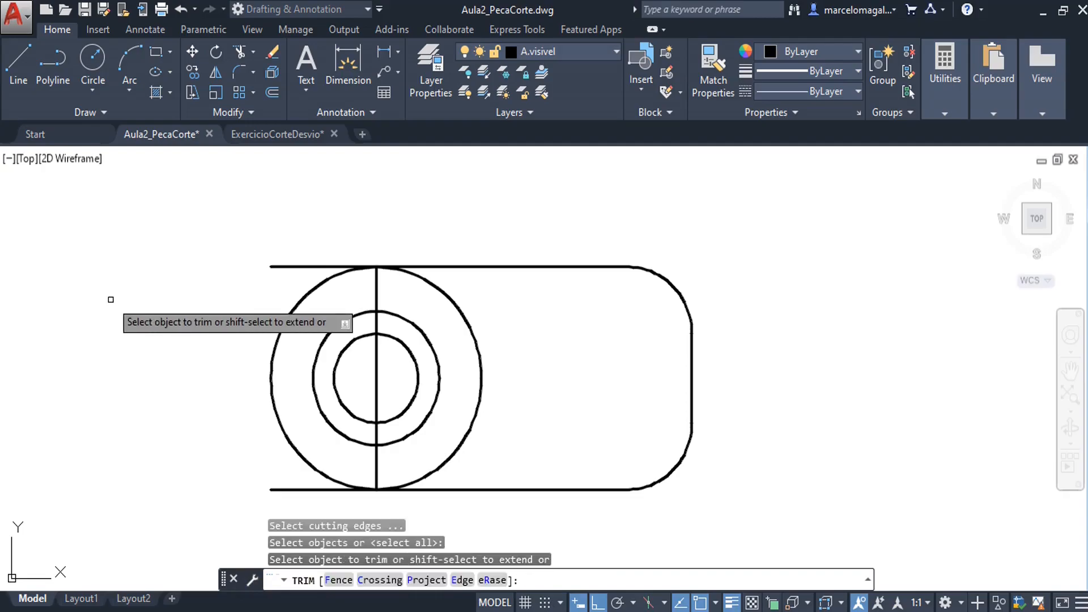
pyautogui.click(289, 267)
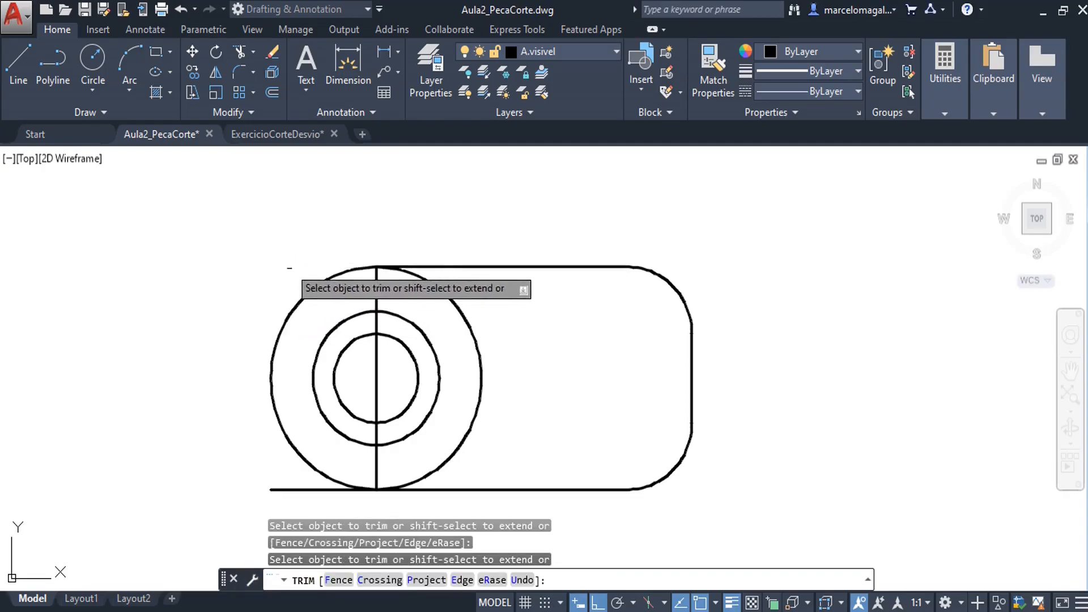
pyautogui.click(286, 489)
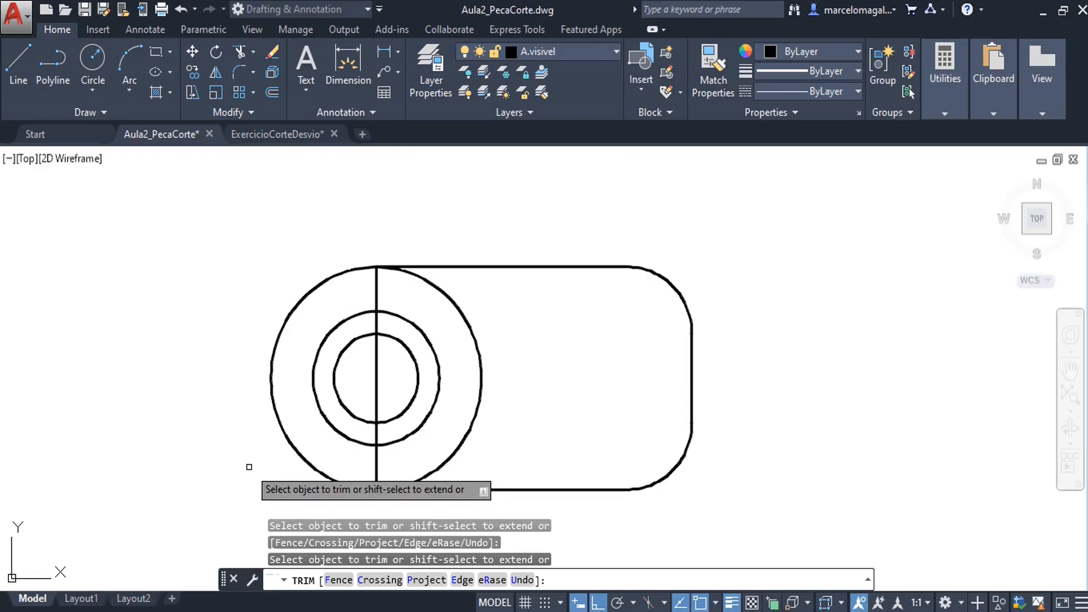
pyautogui.press('Escape')
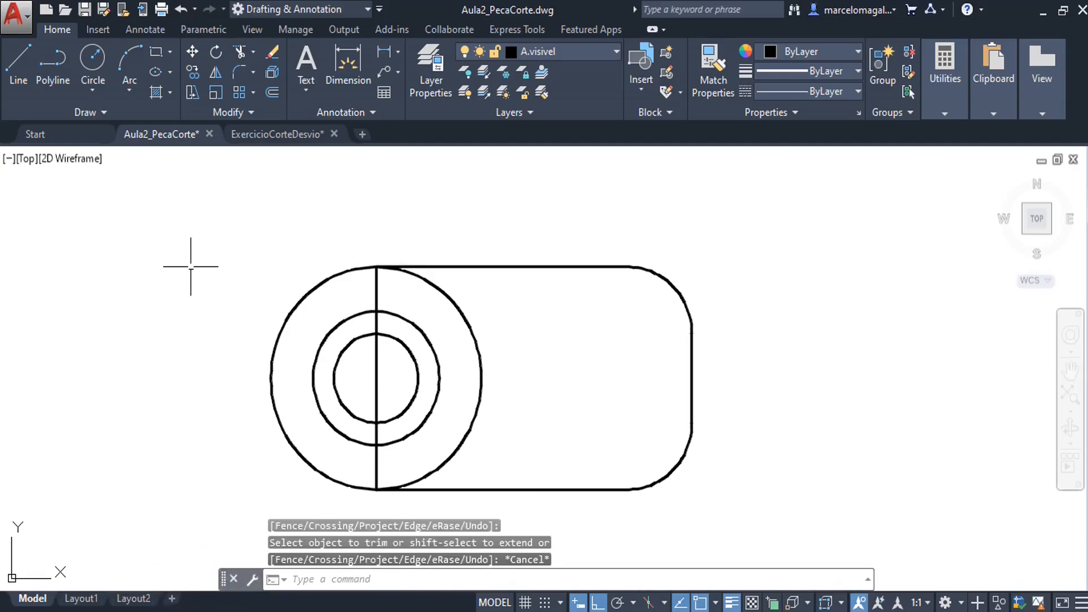
# Try to measure the vertical centreline's overshoot beyond the large circle in ExercicioCorteDesvio, and return to the Aula2_PecaCorte drawing
pyautogui.moveTo(268, 141)
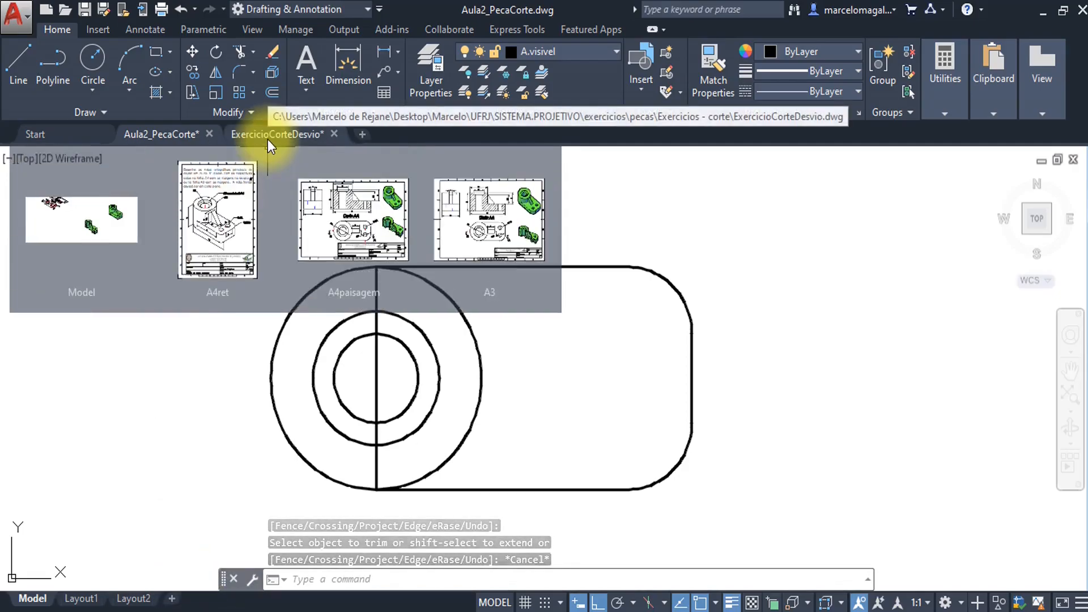
pyautogui.click(268, 139)
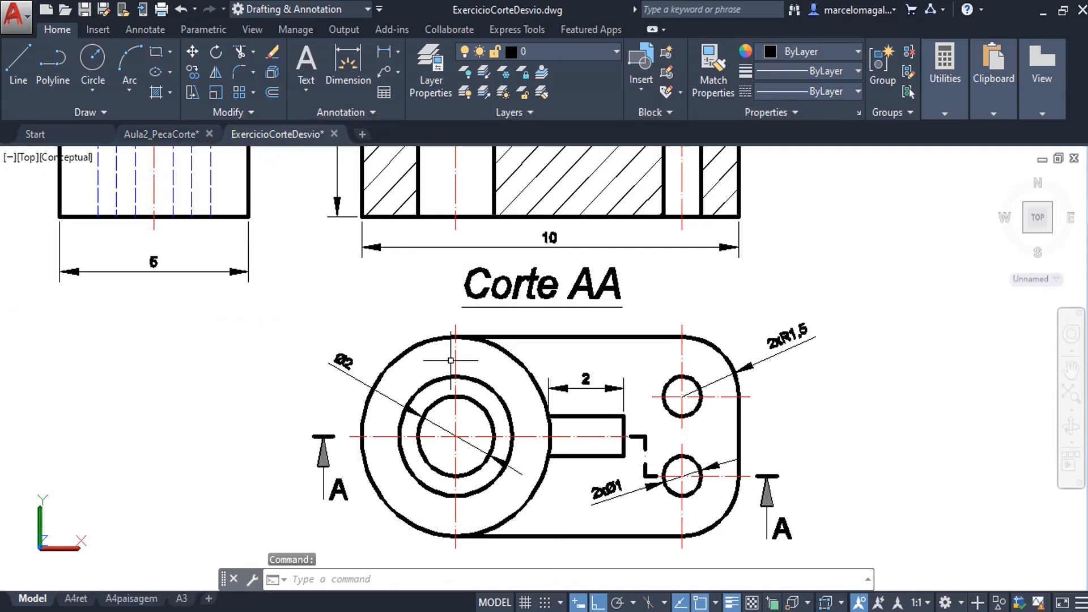
pyautogui.scroll(2, 458, 322)
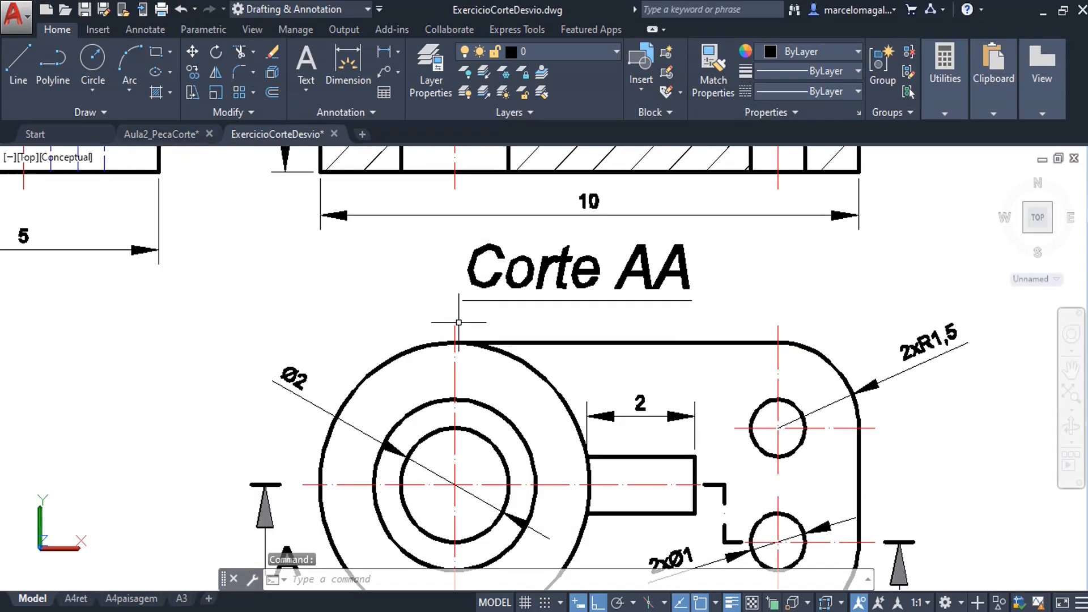
pyautogui.moveTo(457, 319); pyautogui.dragTo(415, 266, button='middle')
pyautogui.write('di')
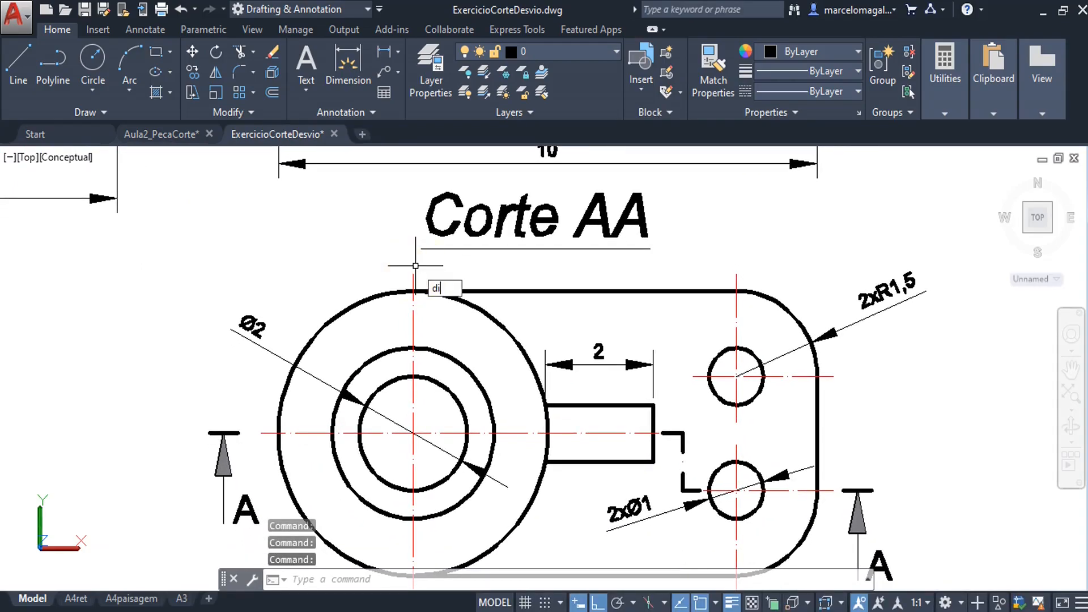
pyautogui.press('Return')
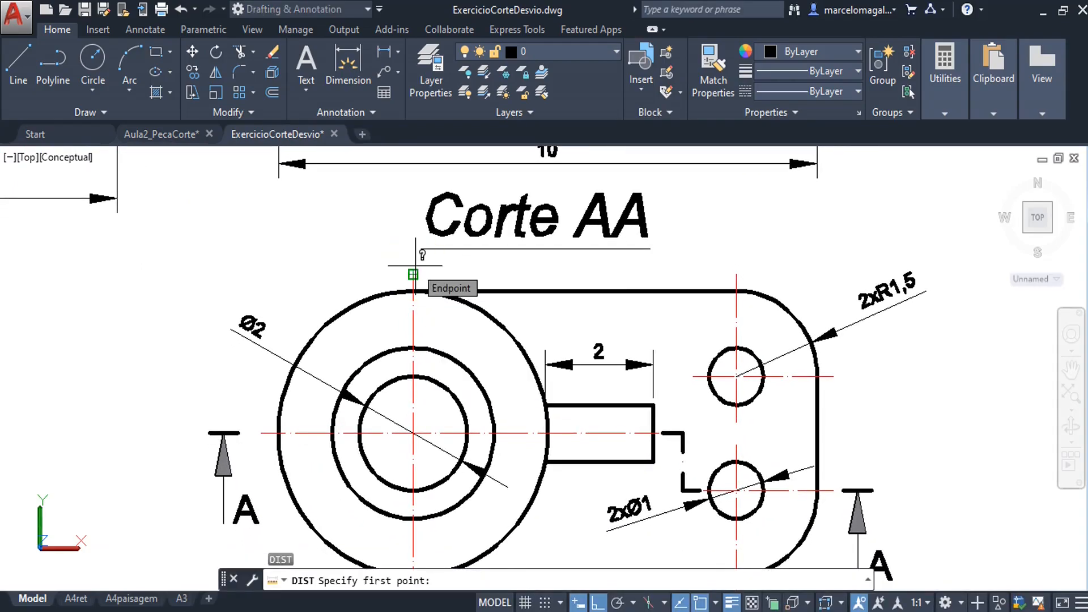
pyautogui.scroll(2, 445, 280)
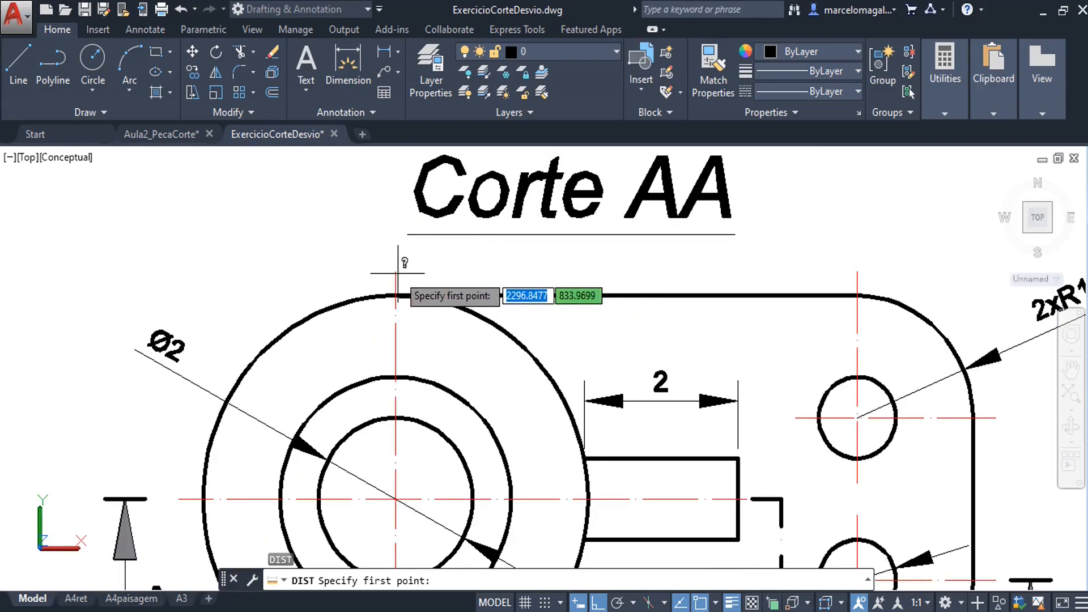
pyautogui.click(396, 295)
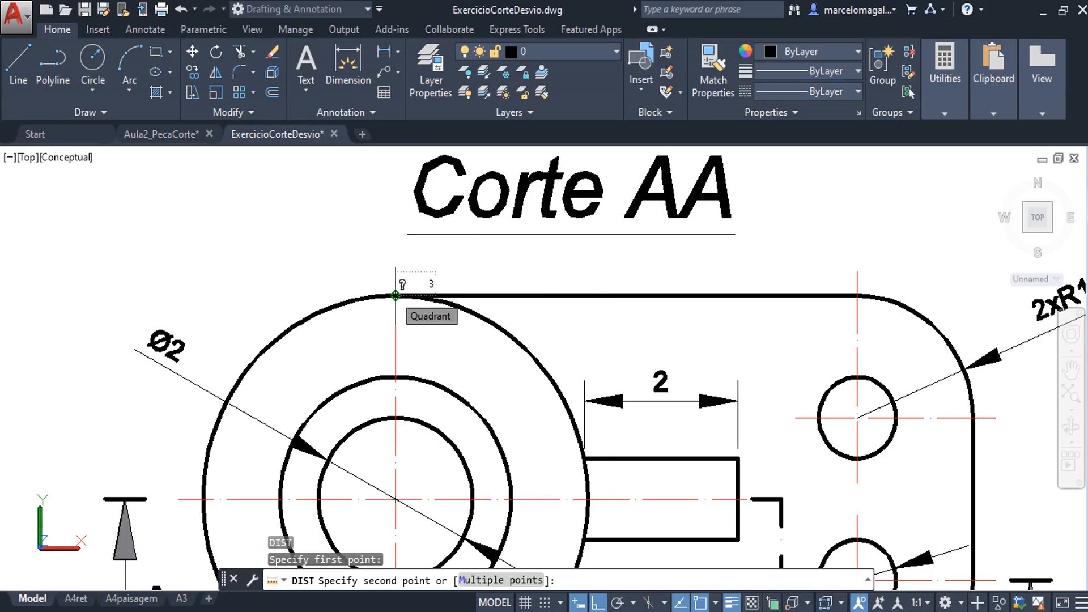
pyautogui.press('Escape')
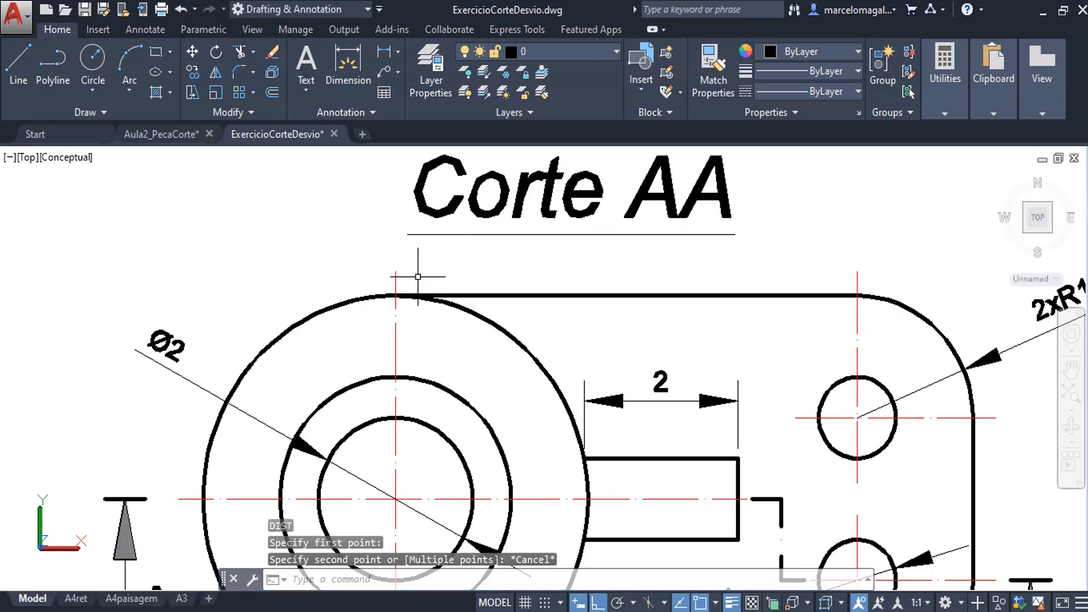
pyautogui.click(165, 135)
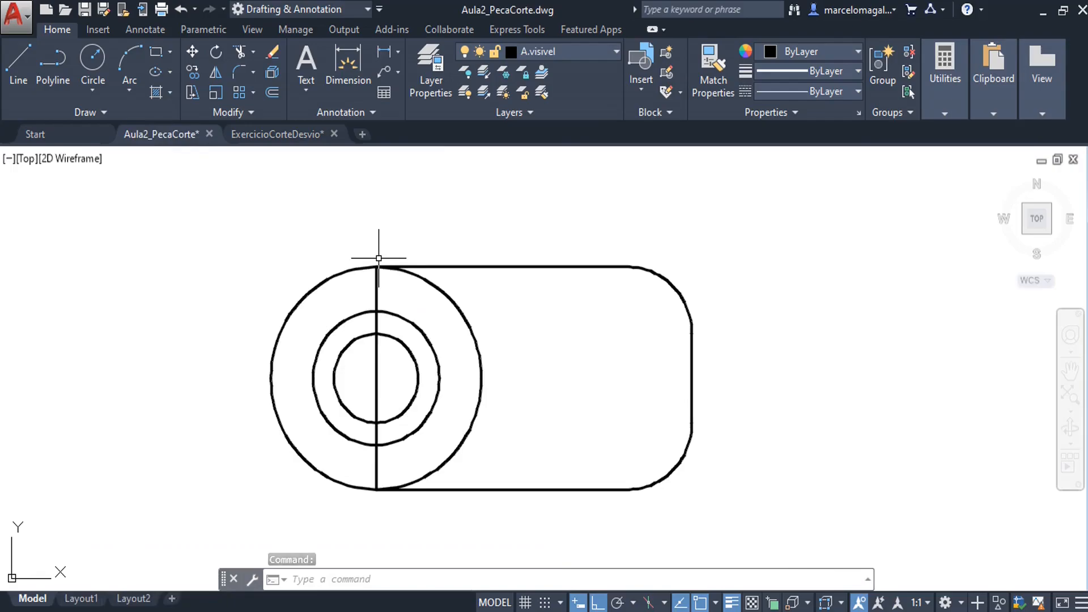
# Lengthen the vertical line through the concentric circles by a delta of 0.3 at both its upper and lower ends
pyautogui.scroll(2, 378, 258)
pyautogui.moveTo(376, 242)
pyautogui.mouseDown(button='middle')
pyautogui.moveTo(375, 212)
pyautogui.moveTo(371, 235)
pyautogui.mouseUp(button='middle')
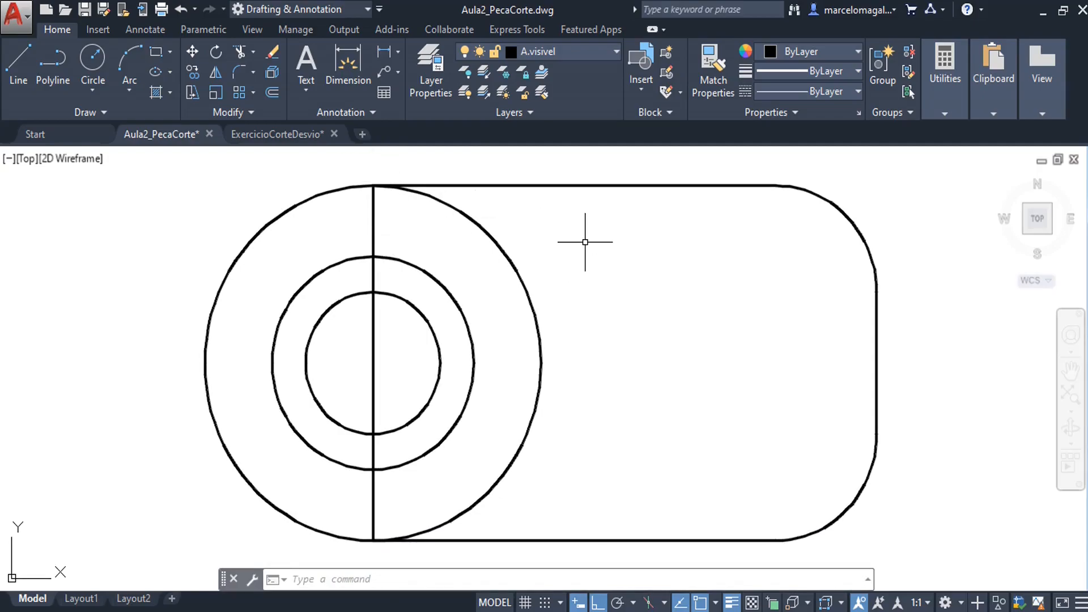
pyautogui.click(250, 110)
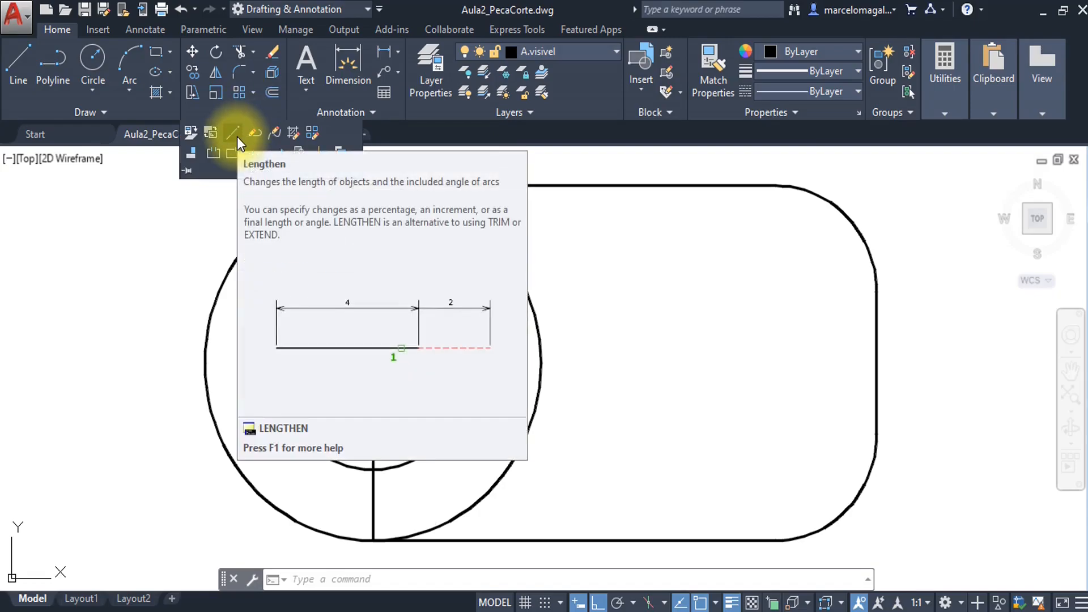
pyautogui.press('Escape')
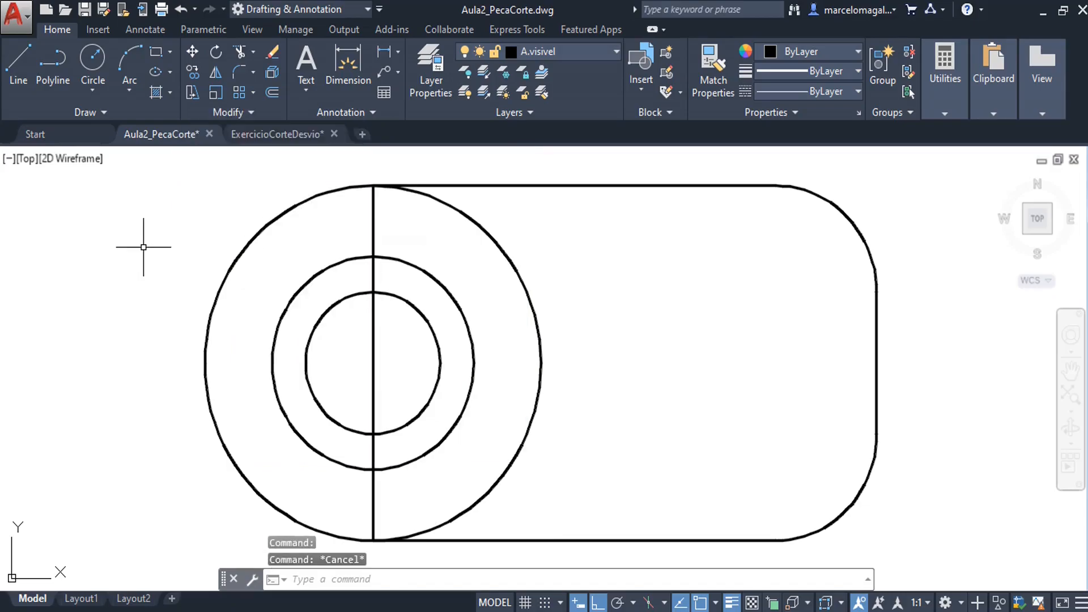
pyautogui.write('LEm')
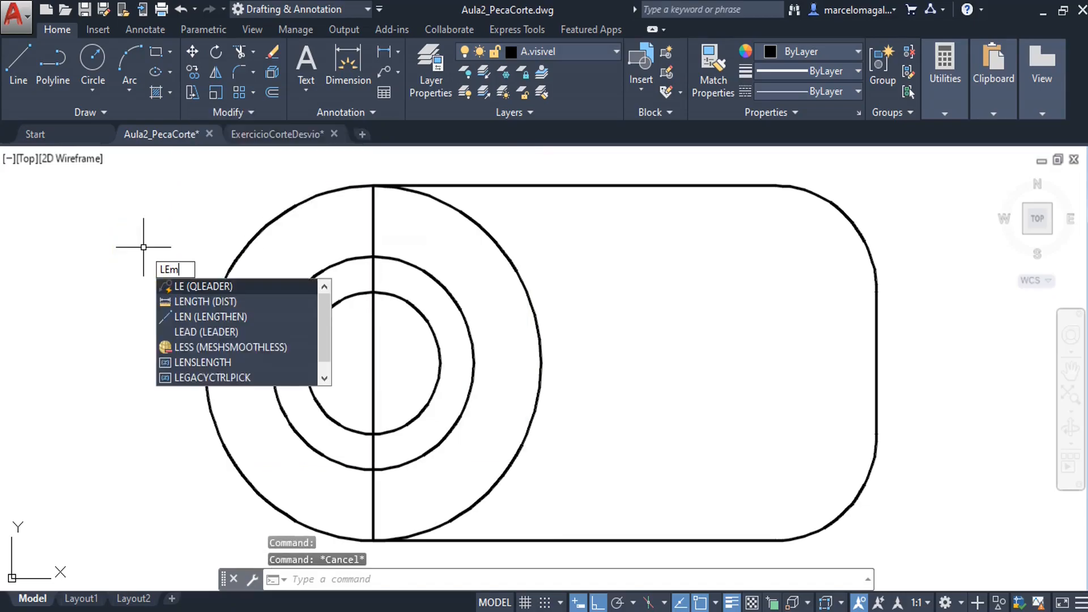
pyautogui.press('BackSpace')
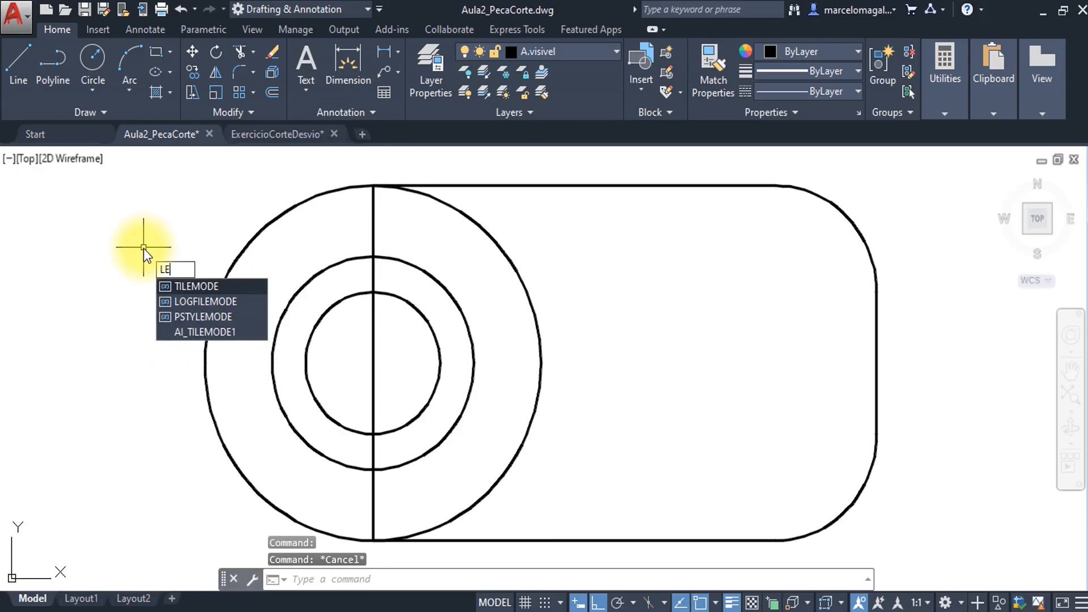
pyautogui.write('N')
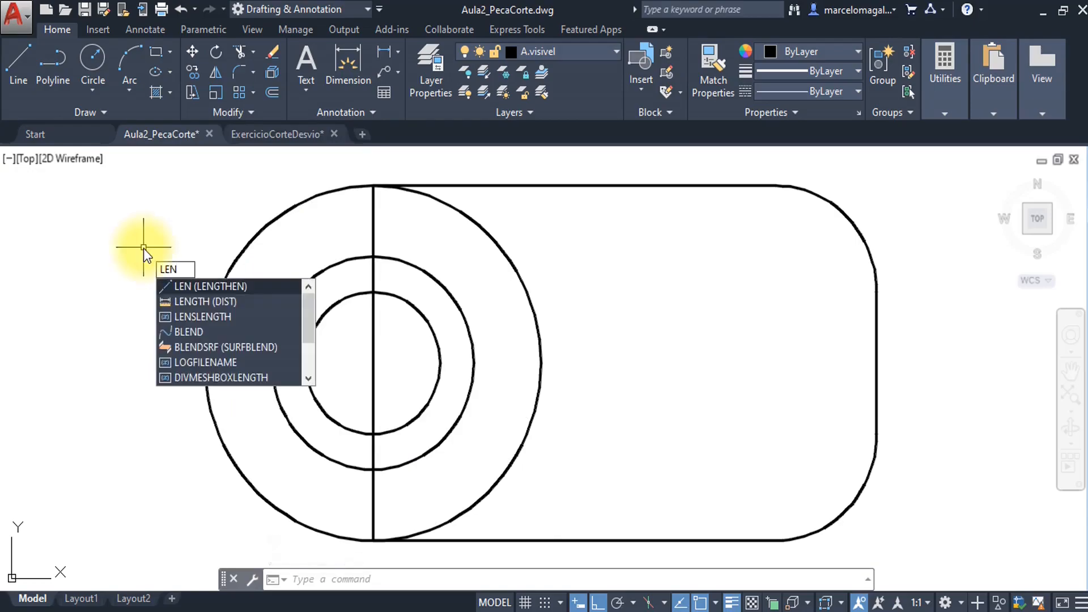
pyautogui.press('Return')
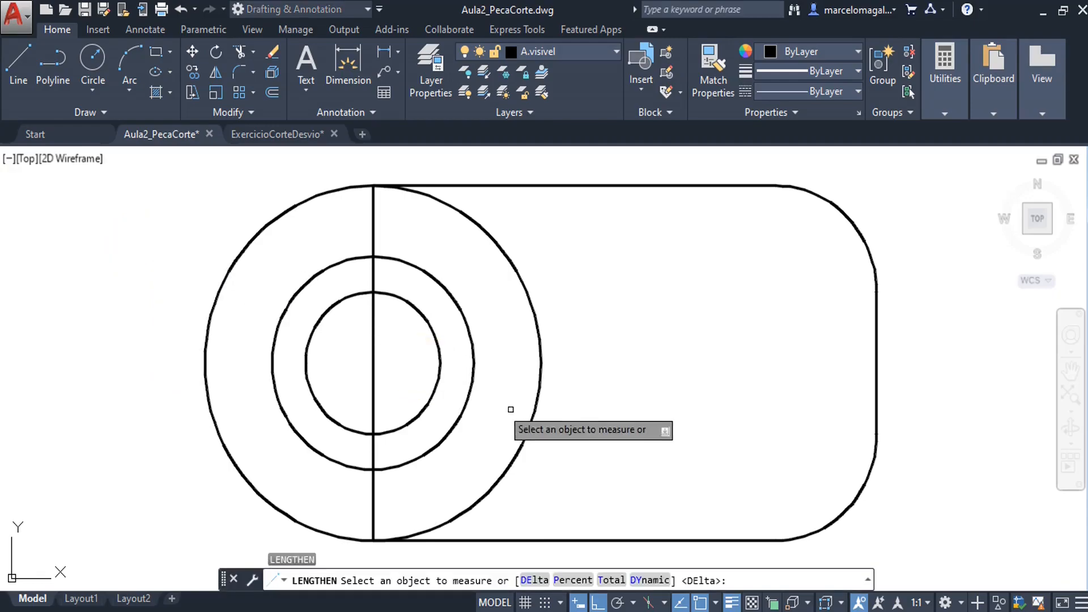
pyautogui.click(536, 581)
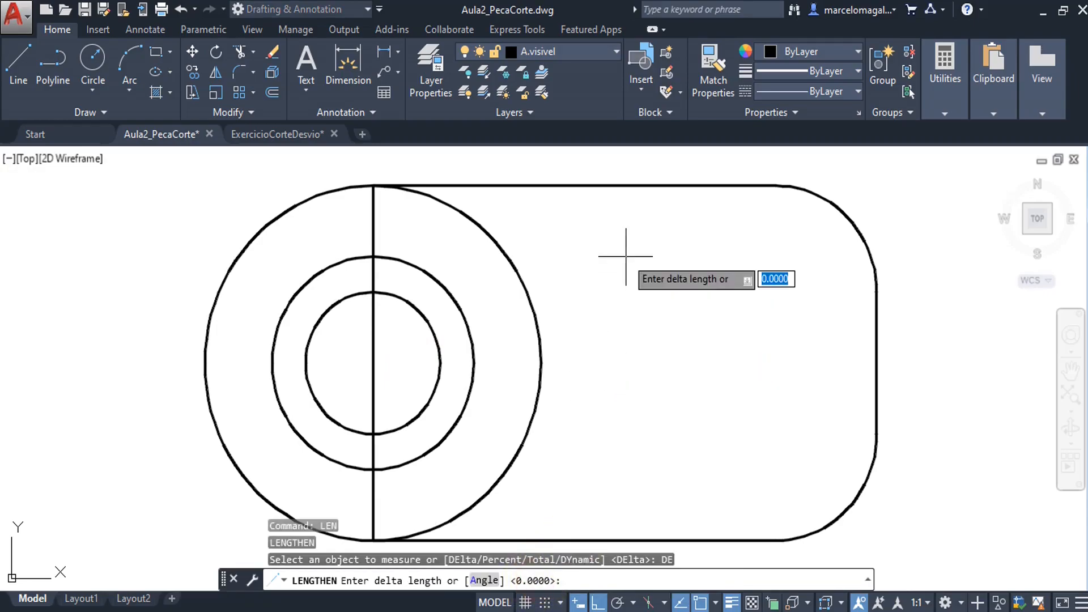
pyautogui.write('.3')
pyautogui.press('Return')
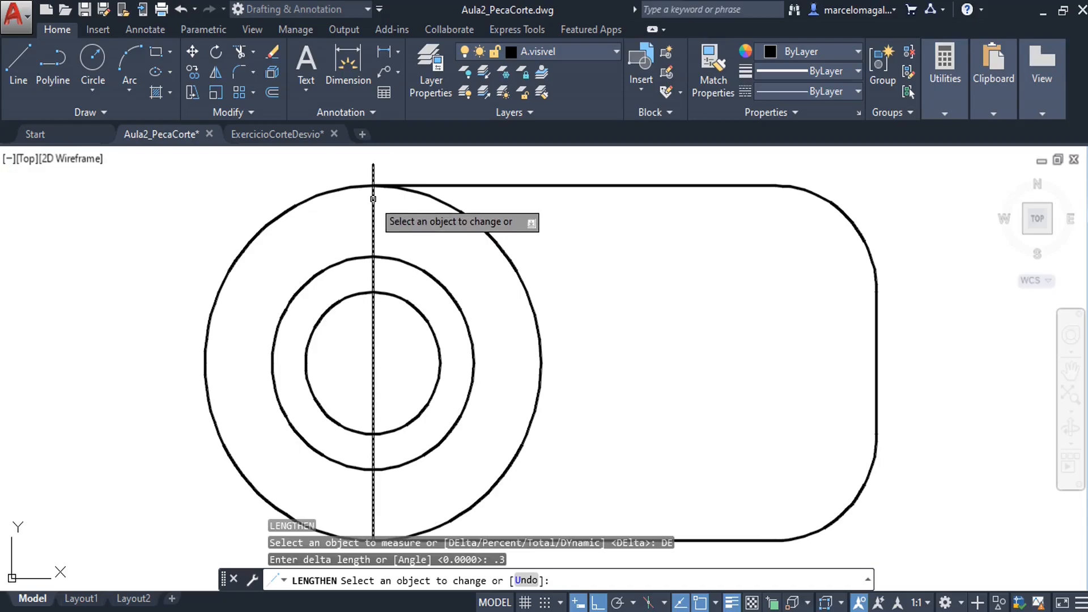
pyautogui.click(373, 198)
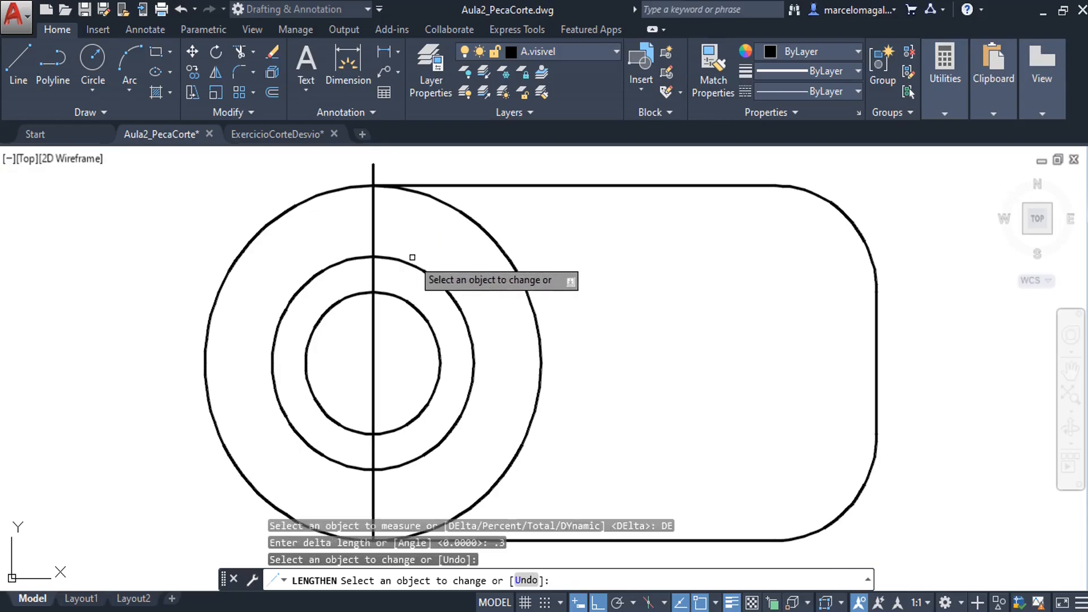
pyautogui.moveTo(412, 257); pyautogui.dragTo(424, 212, button='middle')
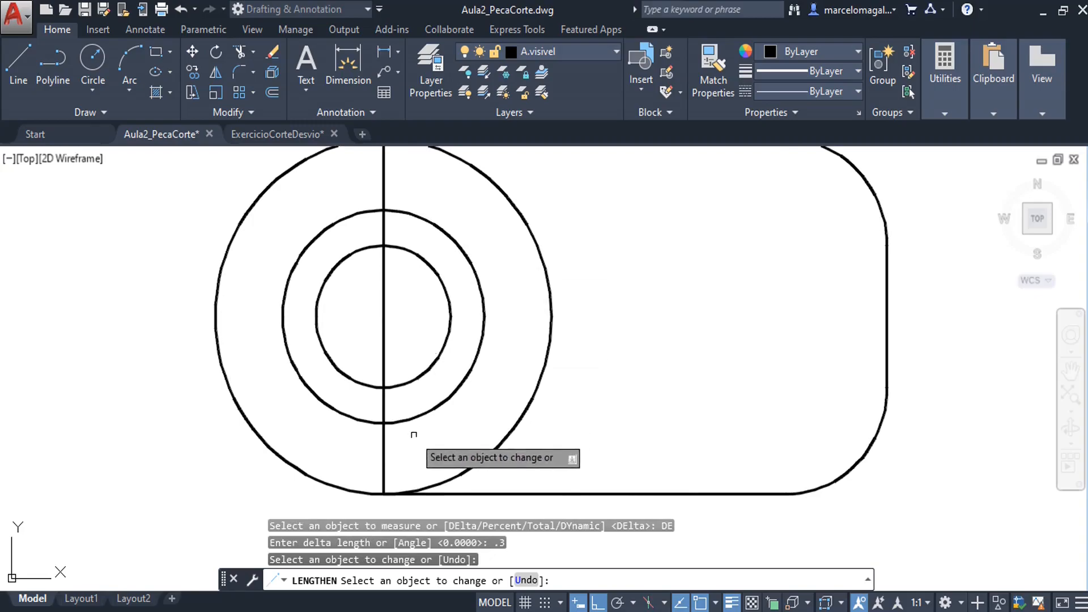
pyautogui.click(384, 472)
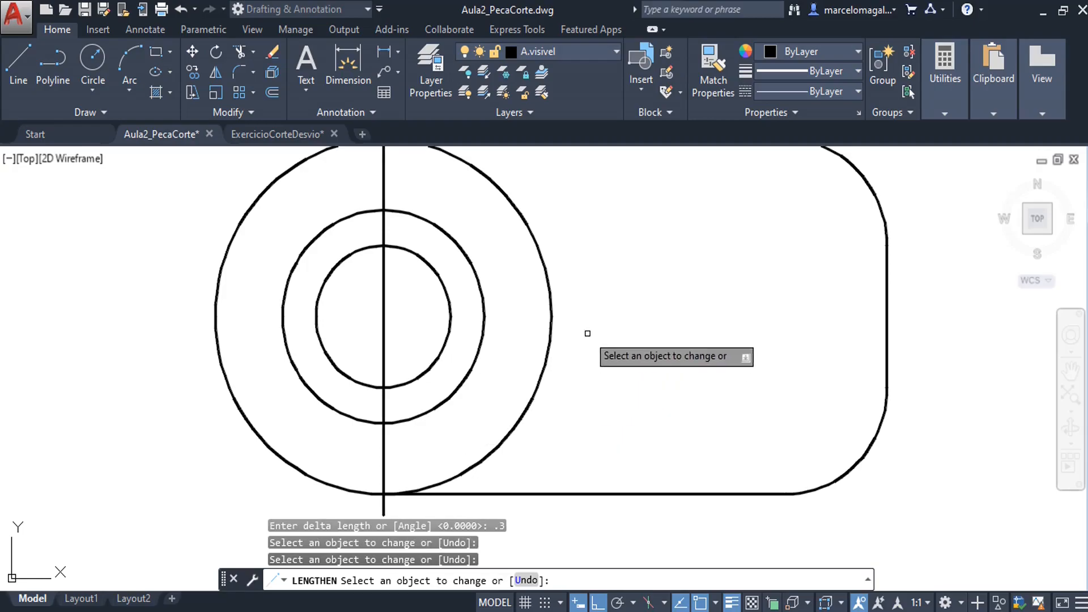
pyautogui.press('Escape')
# Examine the rib's dimensions in the side, section and plan views of the ExercicioCorteDesvio drawing
pyautogui.moveTo(583, 335); pyautogui.dragTo(540, 384, button='middle')
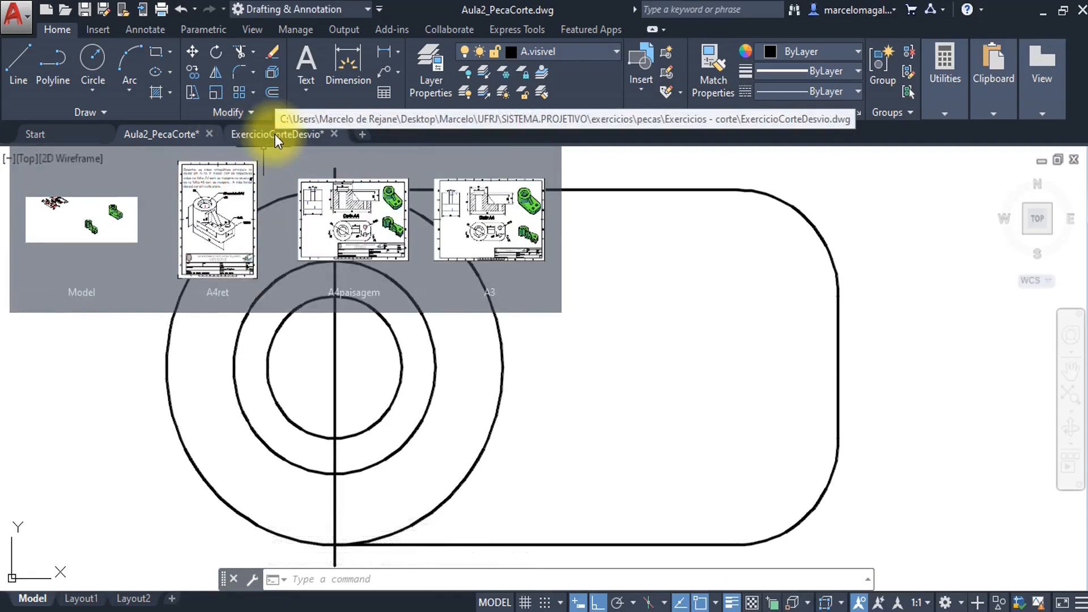
pyautogui.click(274, 134)
pyautogui.moveTo(588, 409)
pyautogui.mouseDown(button='middle')
pyautogui.moveTo(569, 402)
pyautogui.moveTo(529, 330)
pyautogui.mouseUp(button='middle')
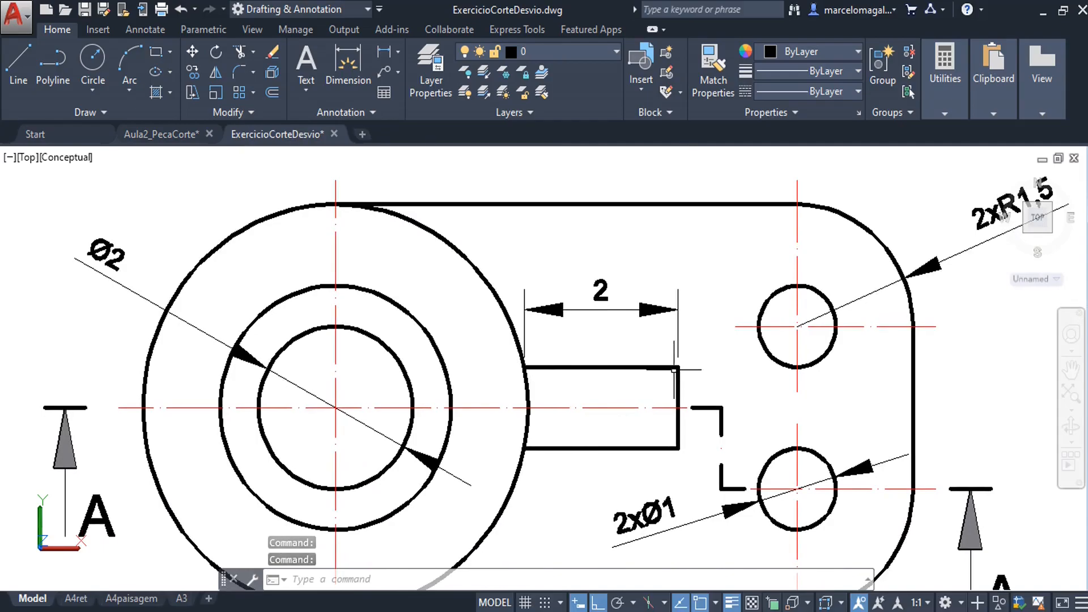
pyautogui.moveTo(617, 284); pyautogui.dragTo(694, 500, button='middle')
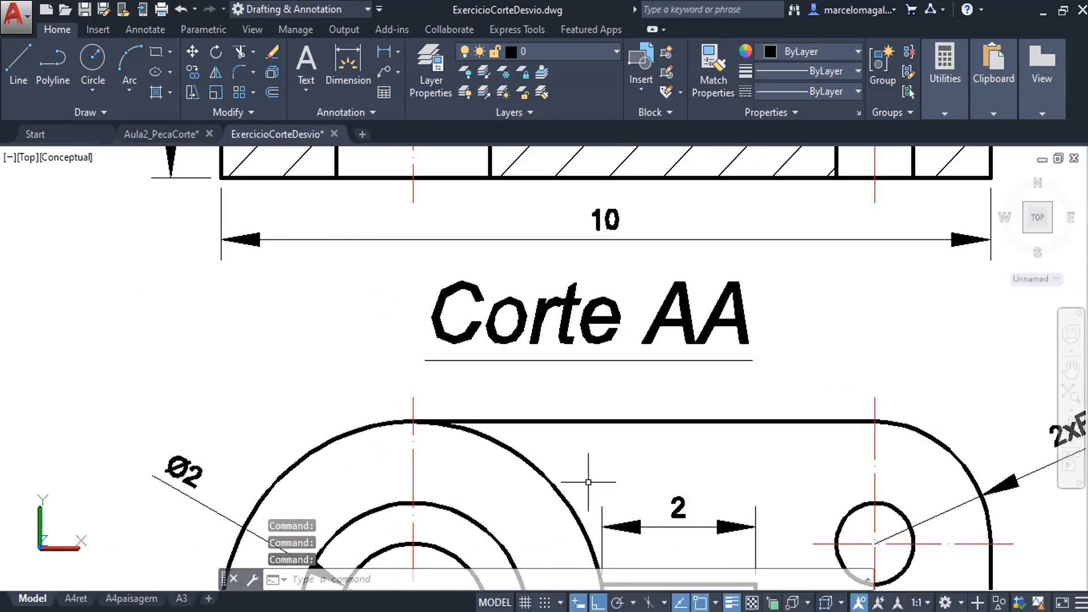
pyautogui.scroll(-2, 588, 482)
pyautogui.moveTo(357, 402); pyautogui.dragTo(437, 598, button='middle')
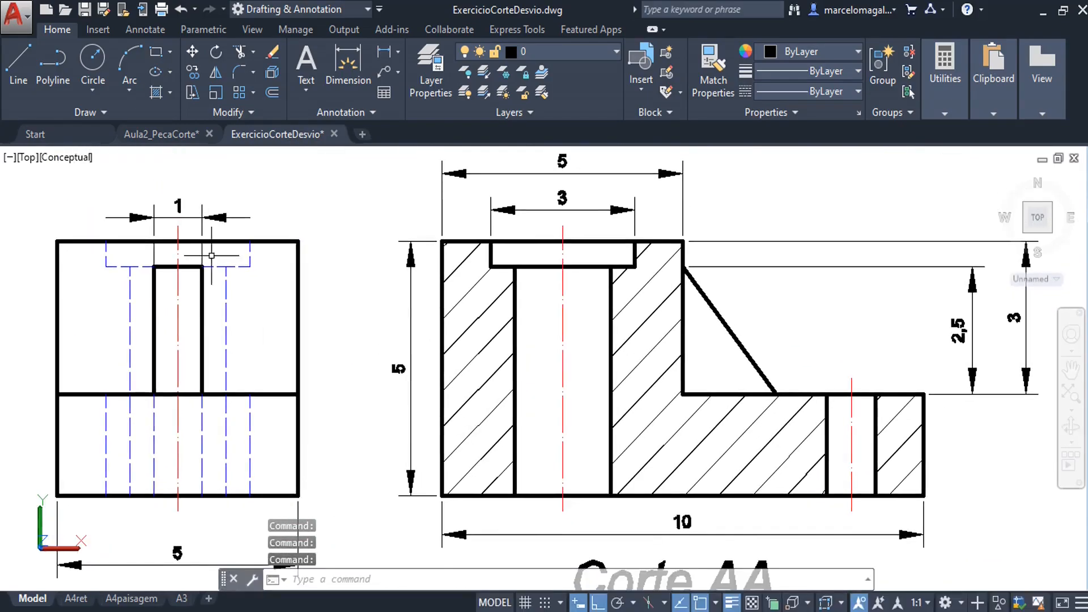
pyautogui.moveTo(490, 485)
pyautogui.mouseDown(button='middle')
pyautogui.moveTo(432, 306)
pyautogui.moveTo(432, 272)
pyautogui.mouseUp(button='middle')
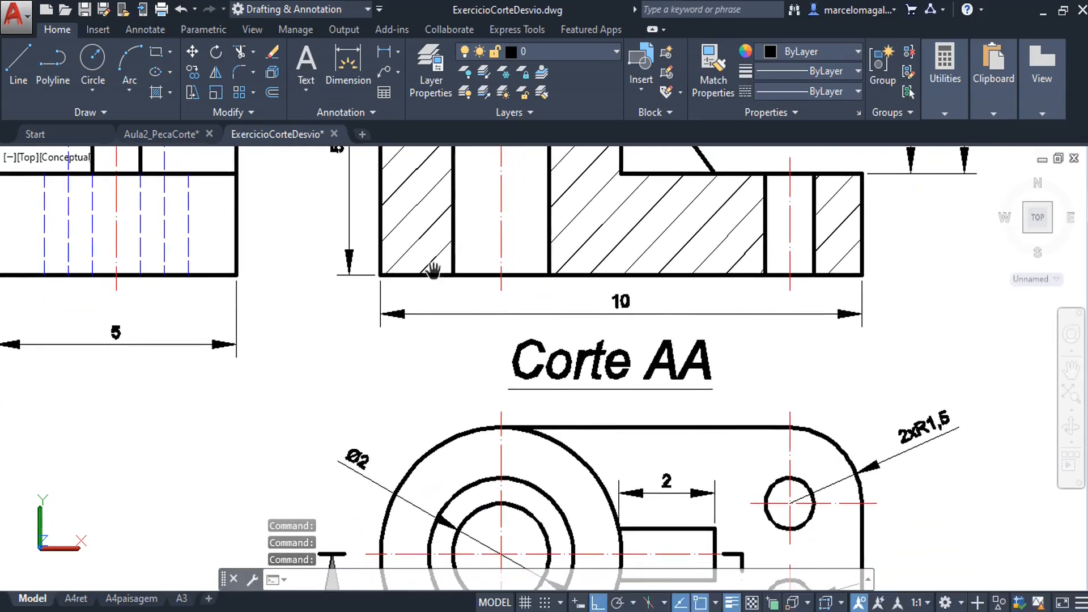
pyautogui.scroll(3, 561, 411)
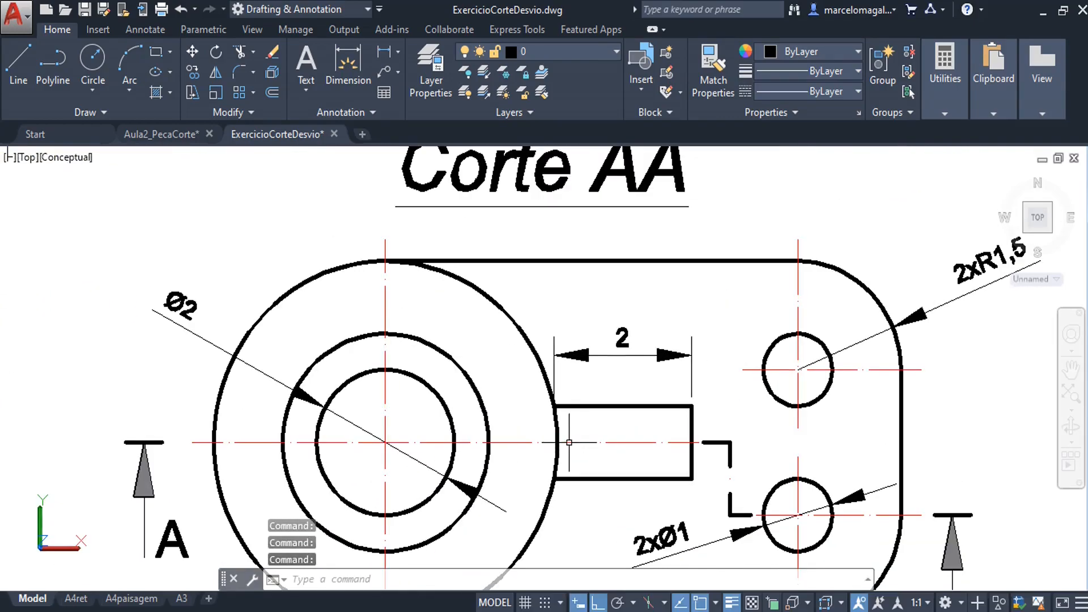
# Return to the Aula2_PecaCorte drawing and draw a horizontal line 2 units long rightward from the large circle's right quadrant
pyautogui.scroll(2, 568, 442)
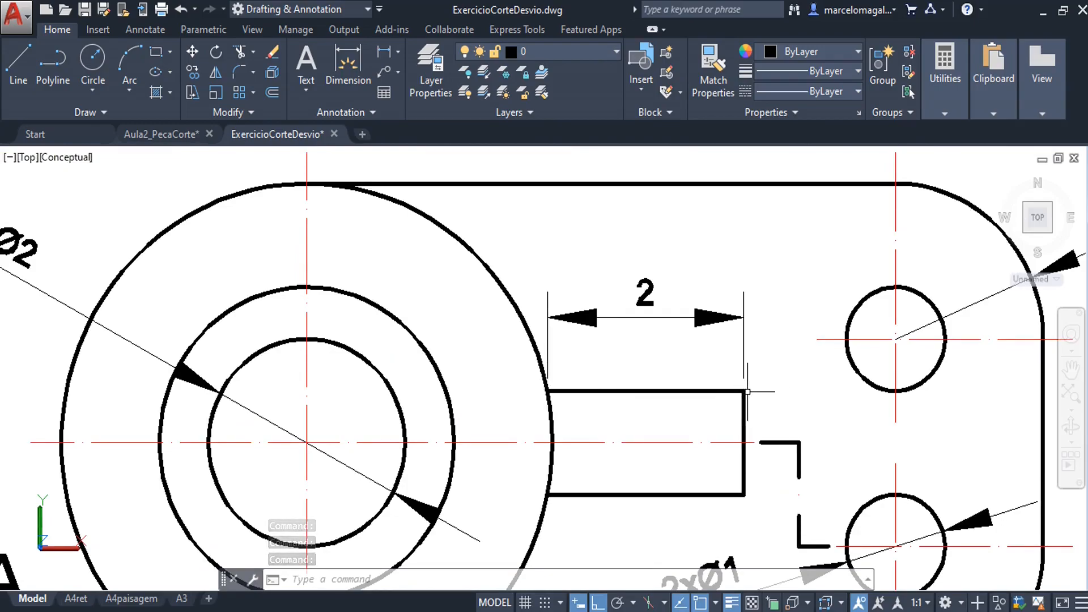
pyautogui.scroll(-3, 658, 417)
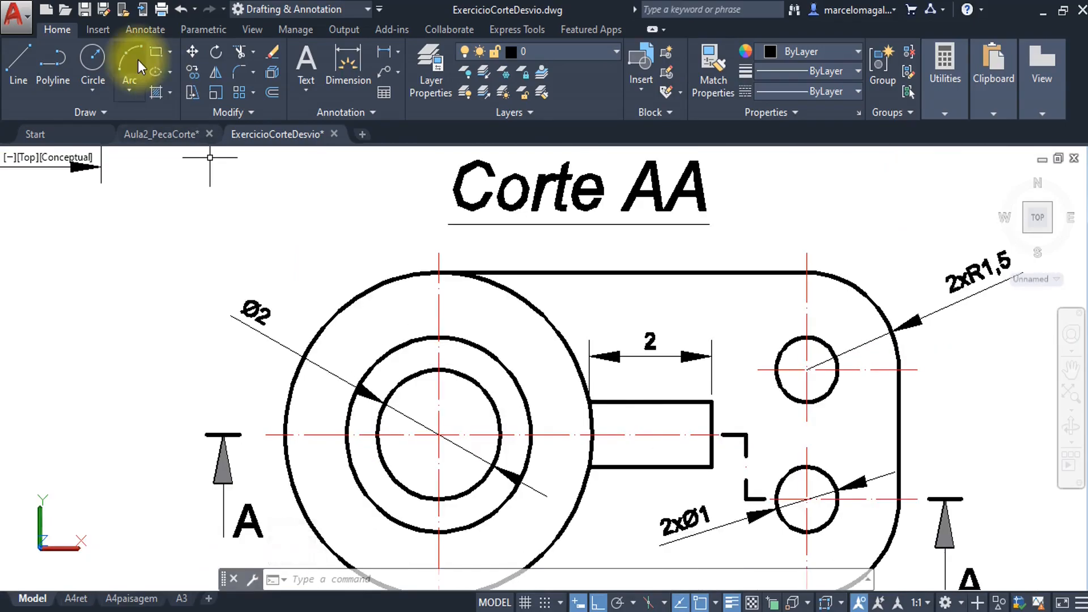
pyautogui.click(170, 136)
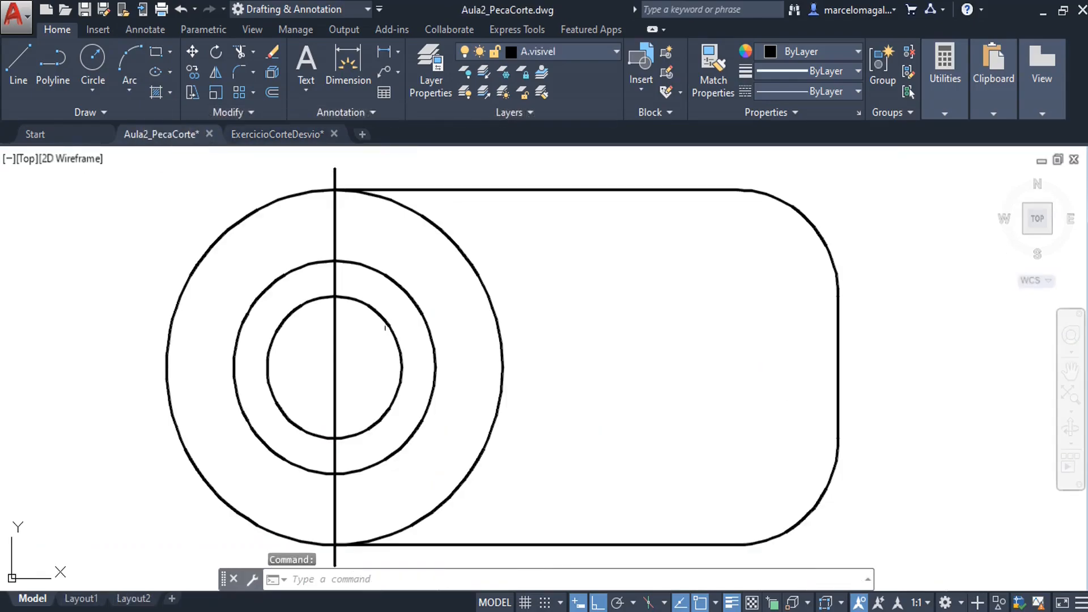
pyautogui.click(594, 605)
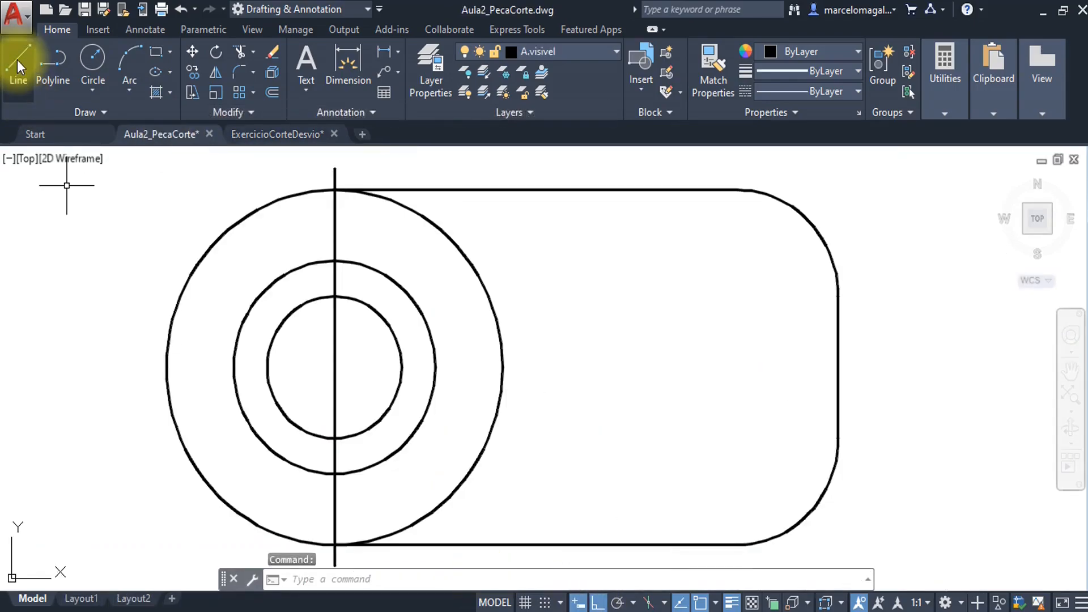
pyautogui.click(17, 67)
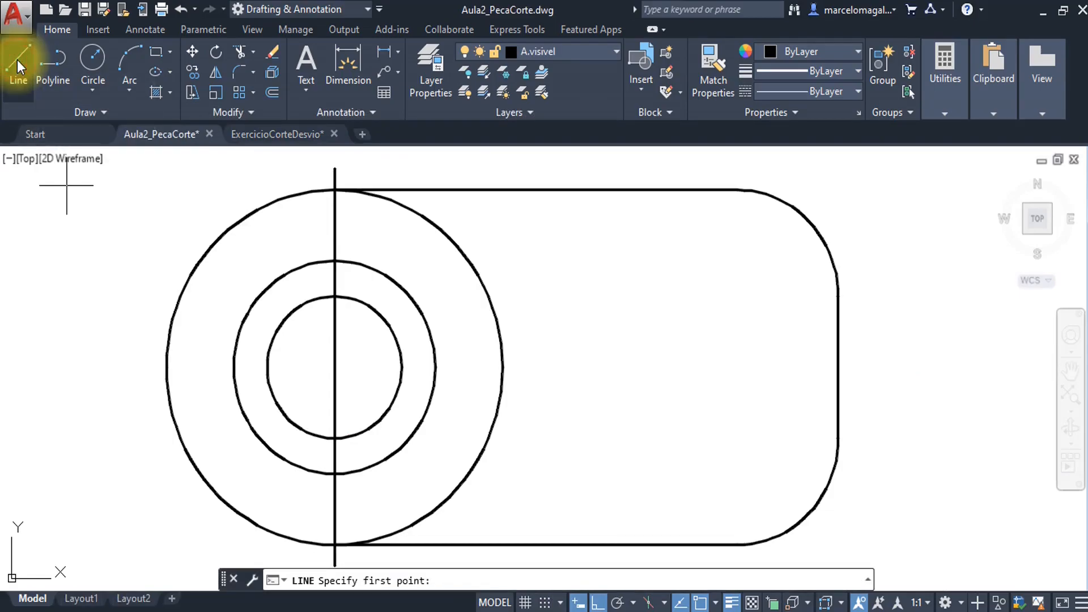
pyautogui.click(502, 367)
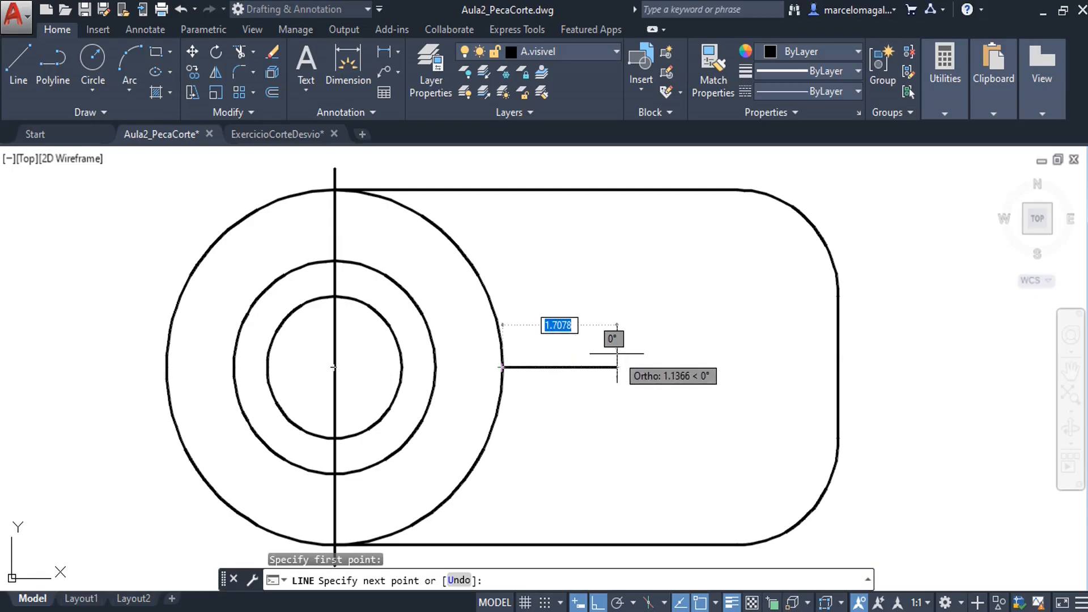
pyautogui.write('2')
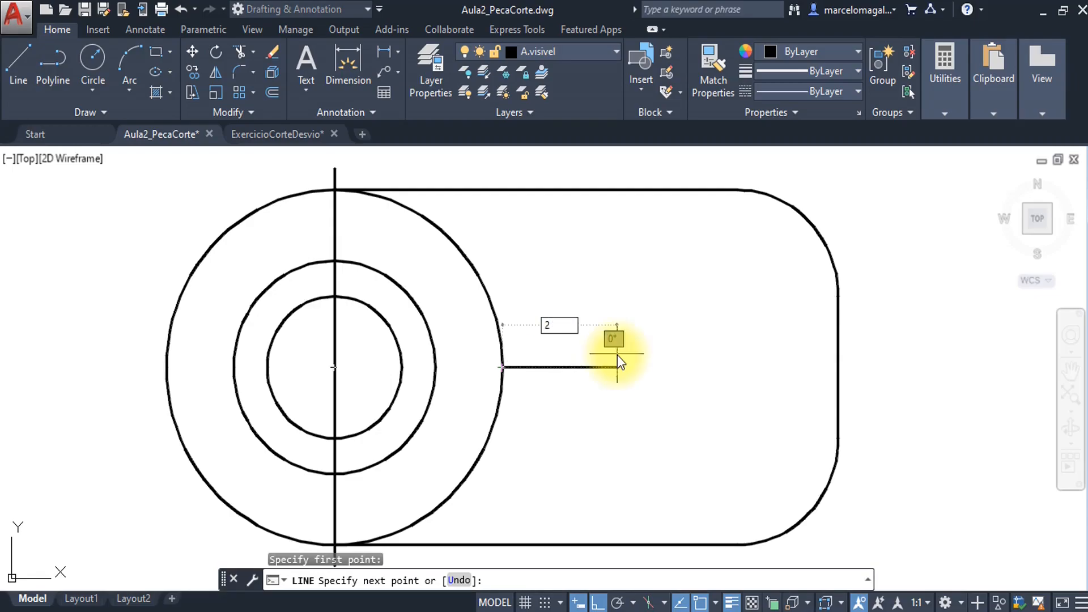
pyautogui.press('Return')
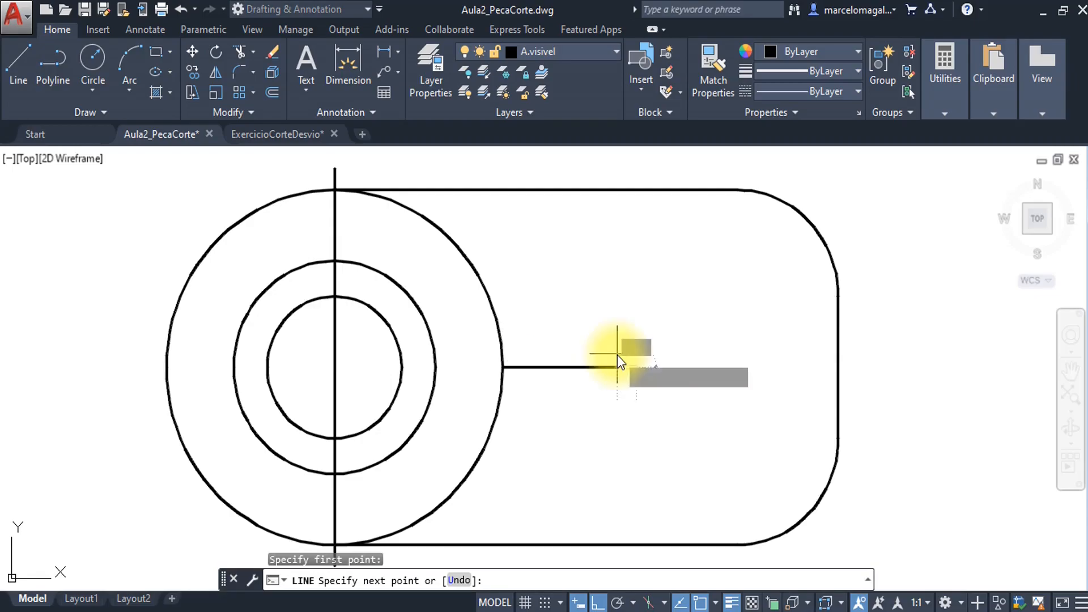
pyautogui.press('Escape')
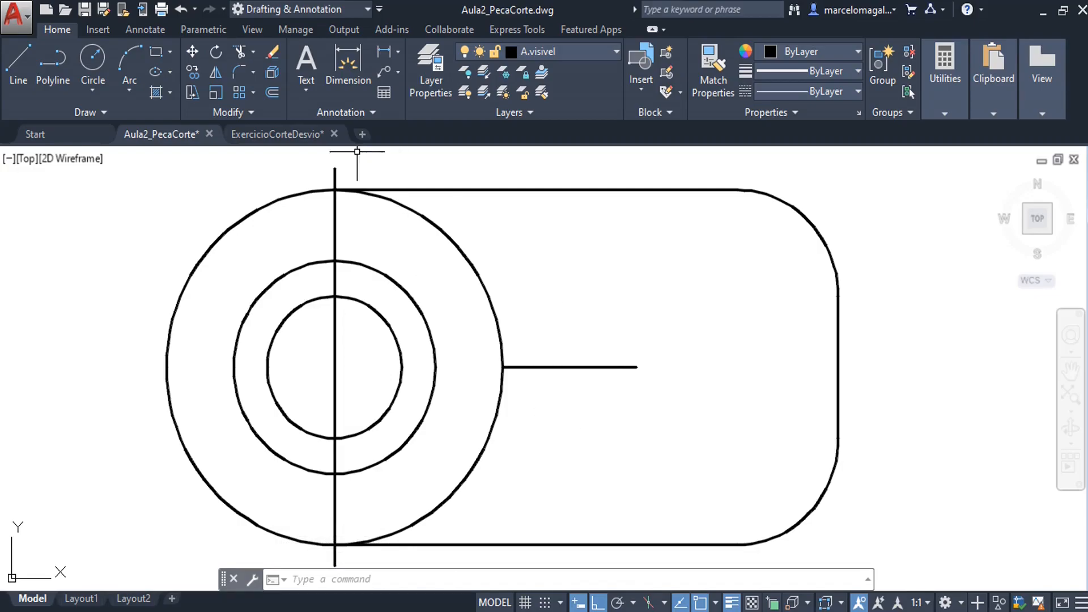
# Offset the horizontal rib line by 0.5 both above and below itself
pyautogui.click(271, 91)
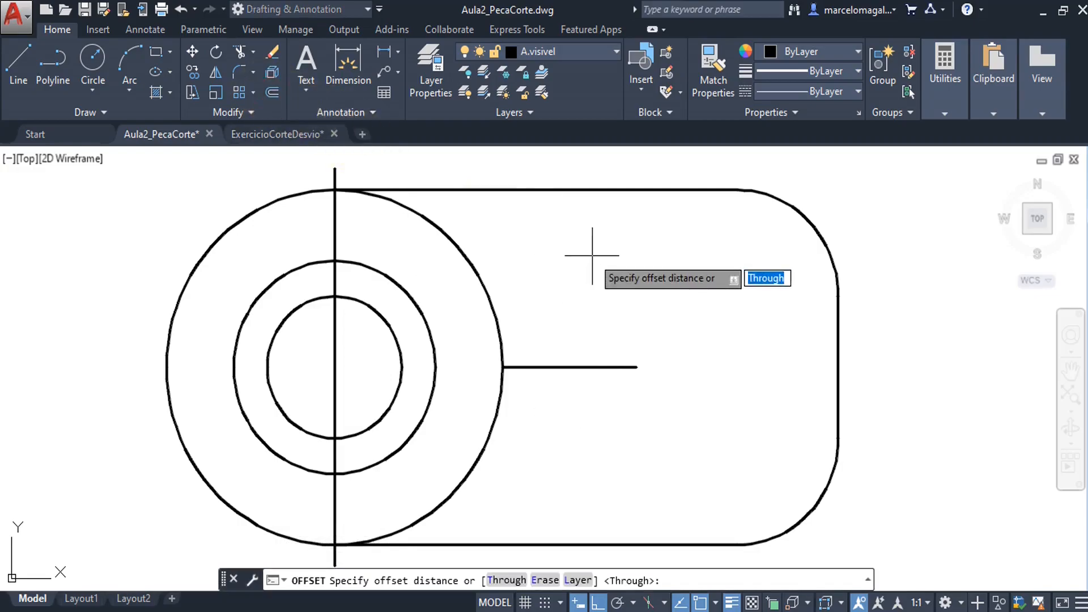
pyautogui.write('.')
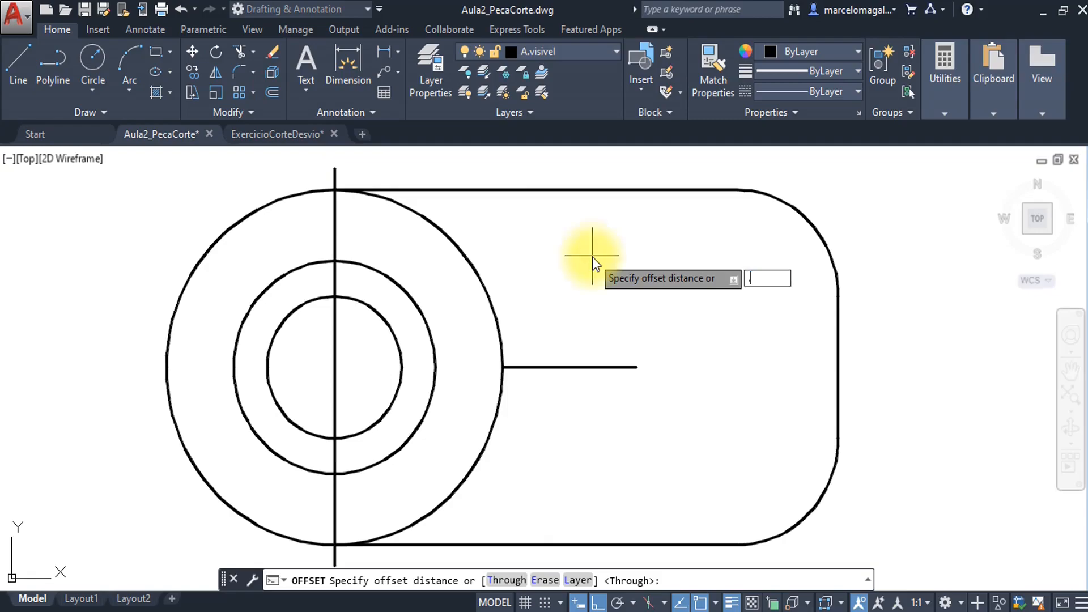
pyautogui.write('5')
pyautogui.press('Return')
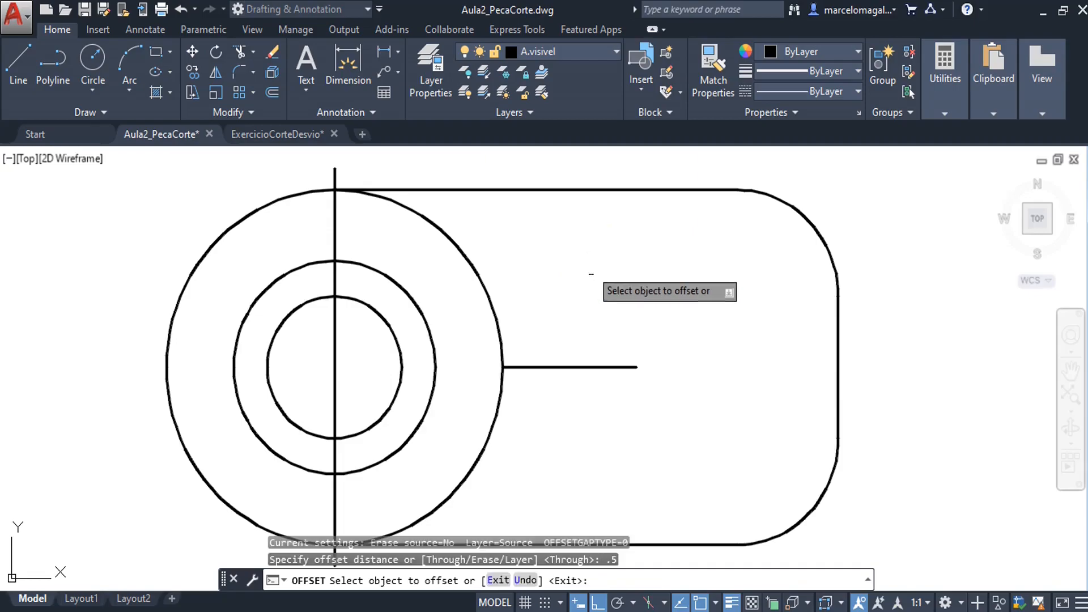
pyautogui.click(594, 367)
pyautogui.click(600, 321)
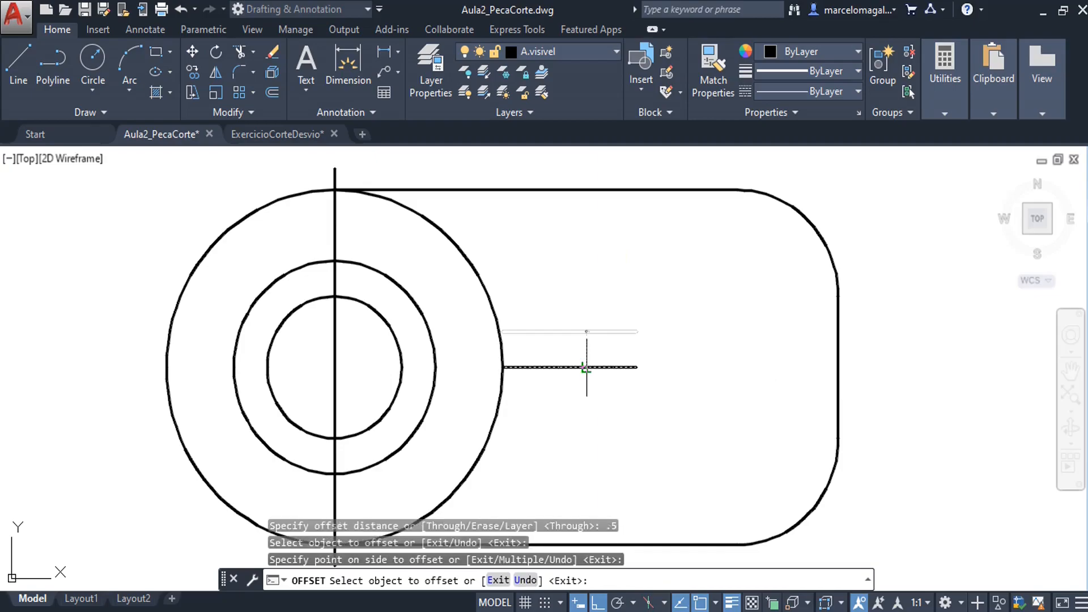
pyautogui.click(584, 367)
pyautogui.click(573, 438)
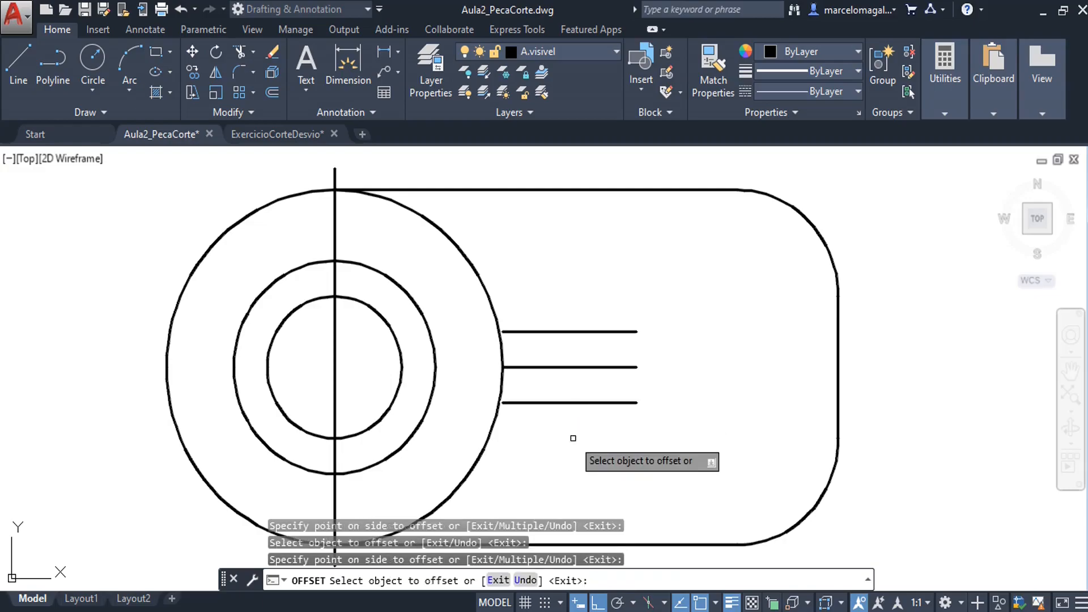
pyautogui.press('Escape')
# Extend the upper and lower rib lines leftward to the large circle, using that circle as the boundary edge
pyautogui.scroll(4, 512, 361)
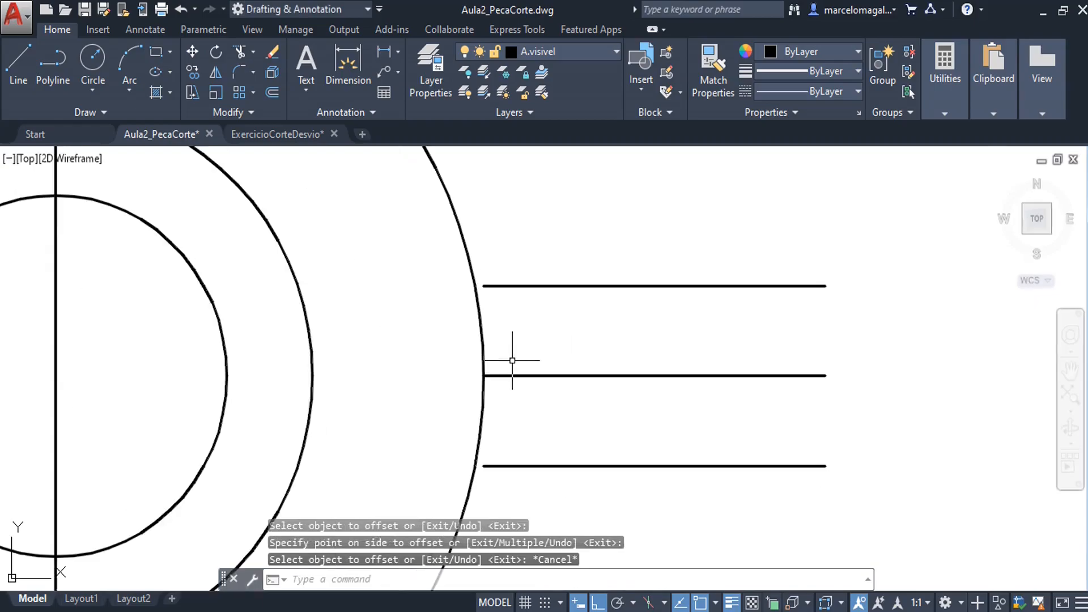
pyautogui.moveTo(512, 360); pyautogui.dragTo(481, 365, button='middle')
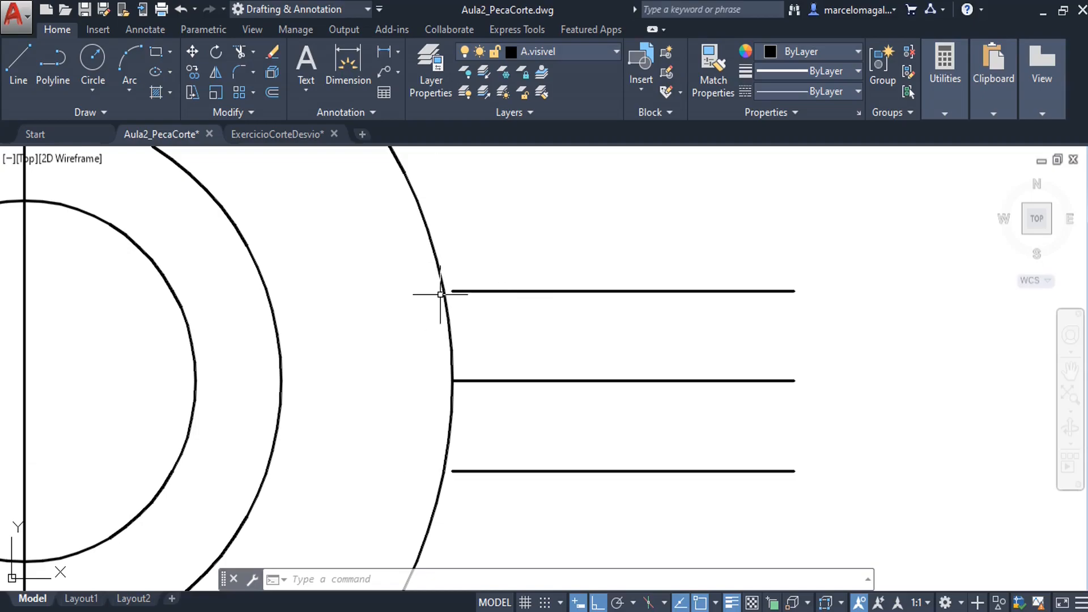
pyautogui.moveTo(468, 332); pyautogui.dragTo(466, 307, button='middle')
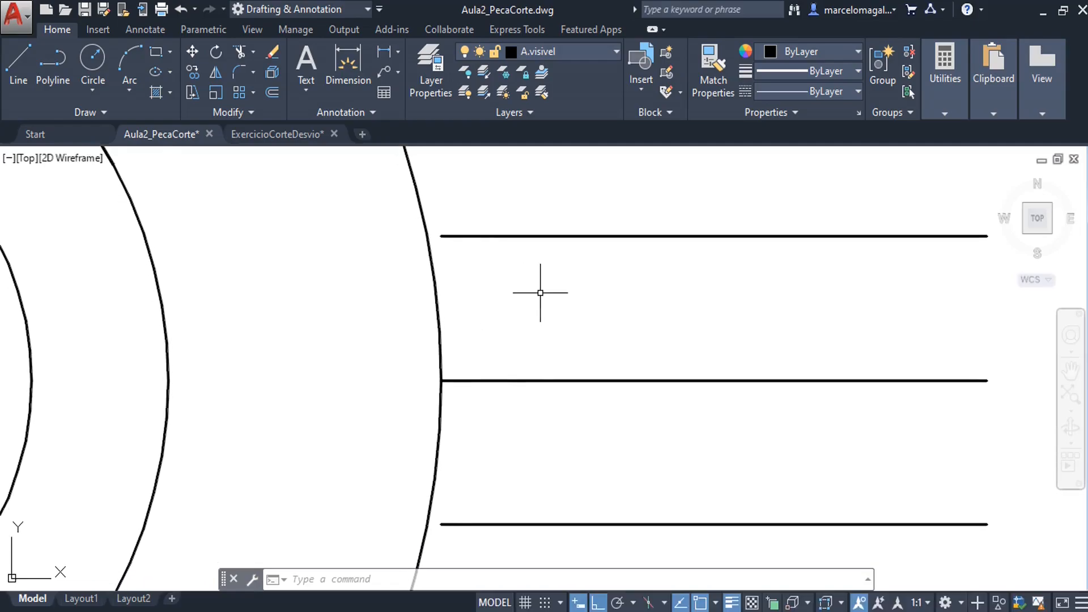
pyautogui.write('EX')
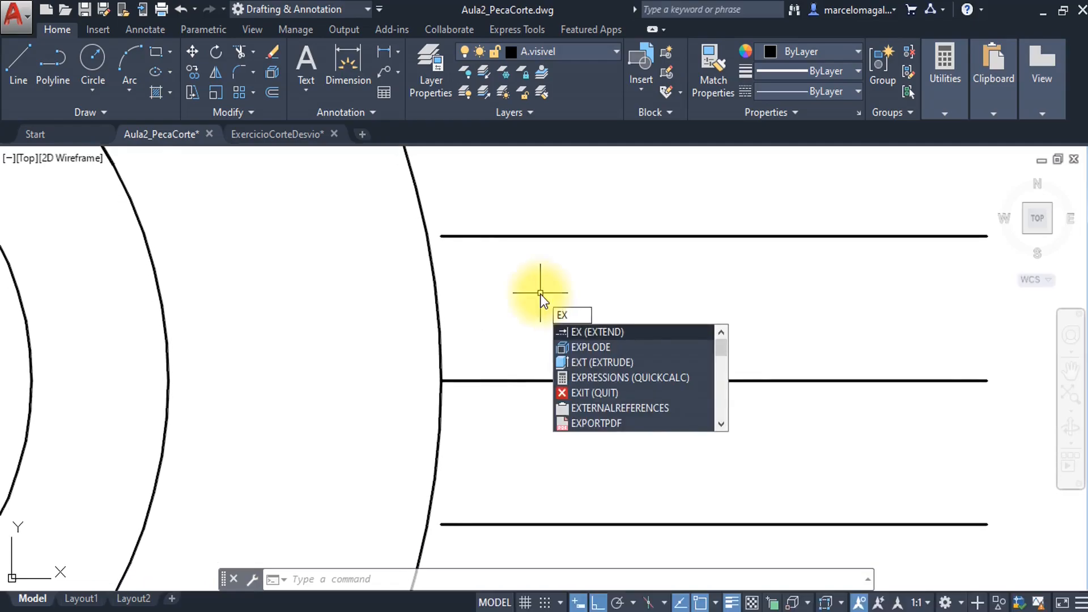
pyautogui.press('Return')
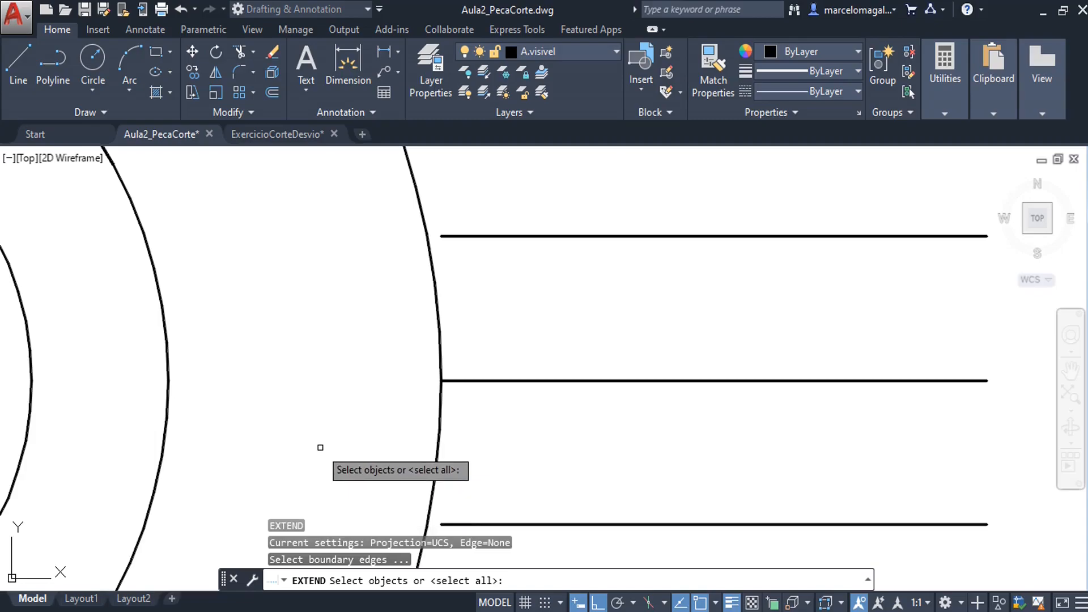
pyautogui.click(435, 299)
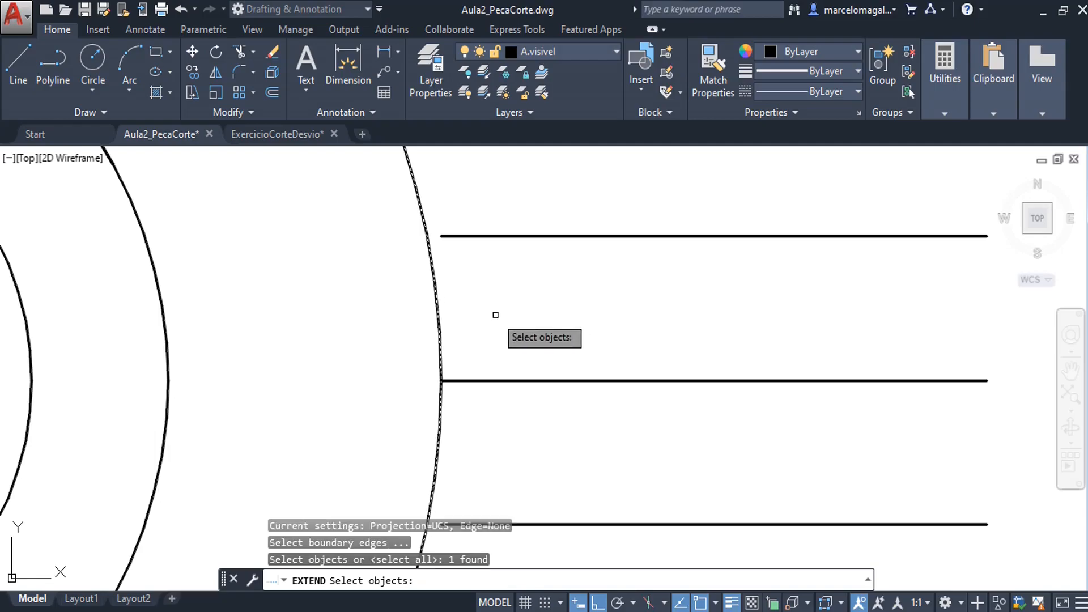
pyautogui.press('Return')
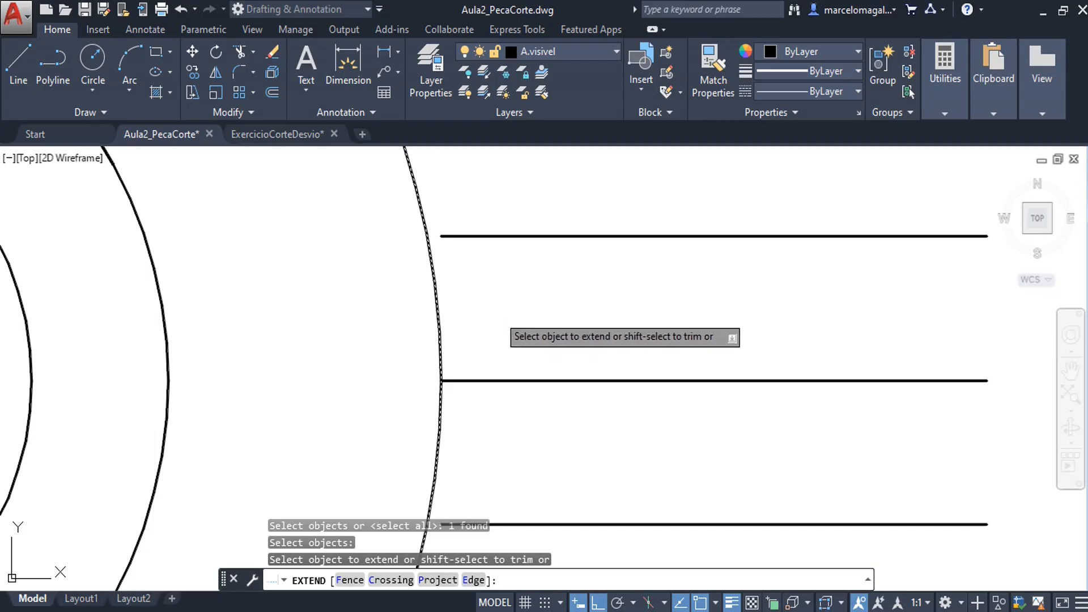
pyautogui.click(461, 236)
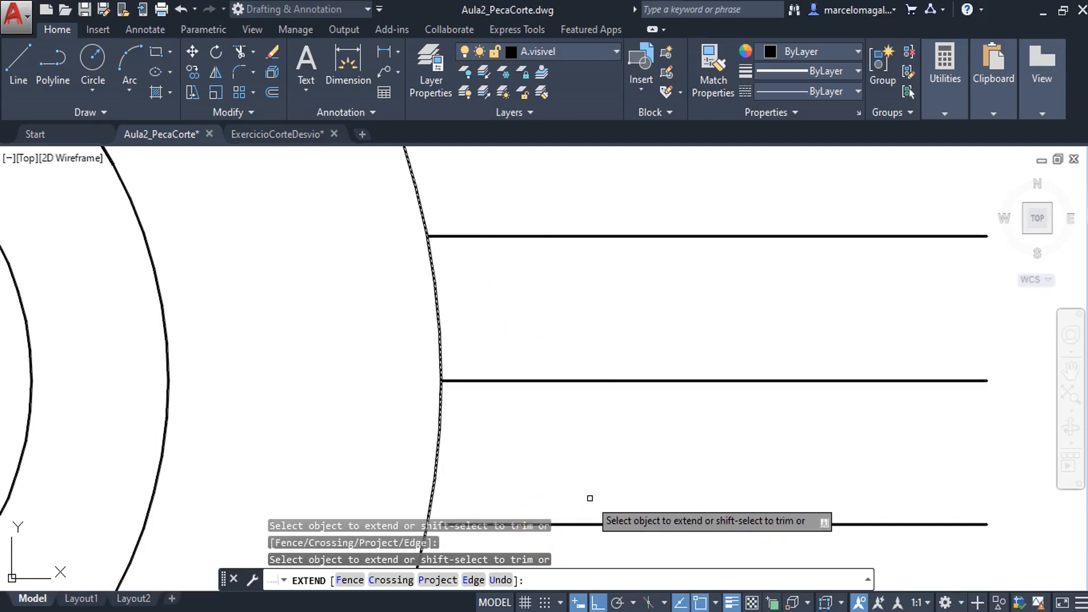
pyautogui.moveTo(587, 498); pyautogui.dragTo(583, 460, button='middle')
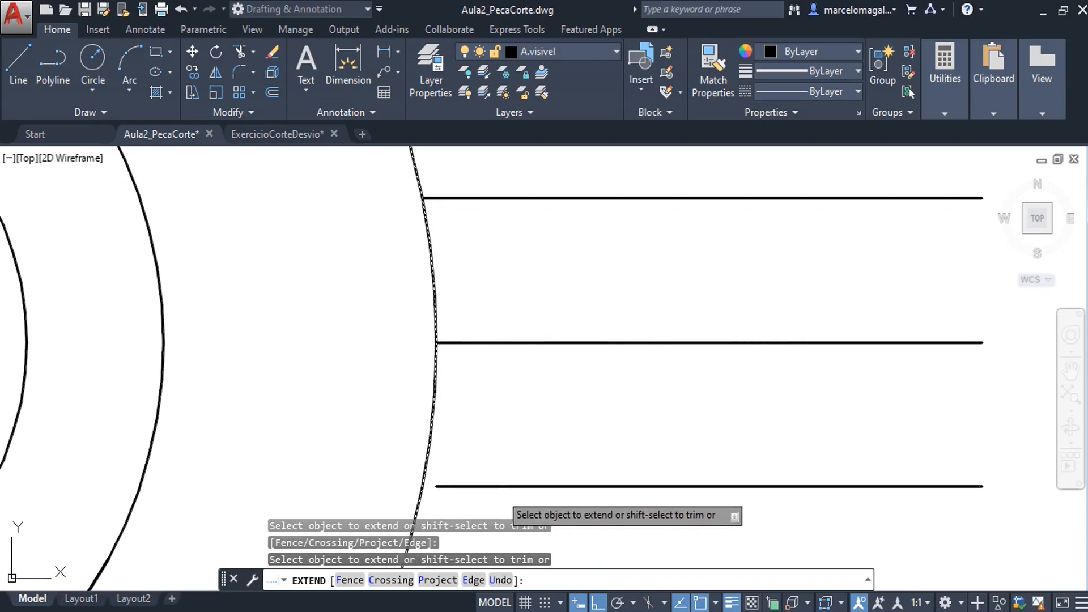
pyautogui.click(504, 486)
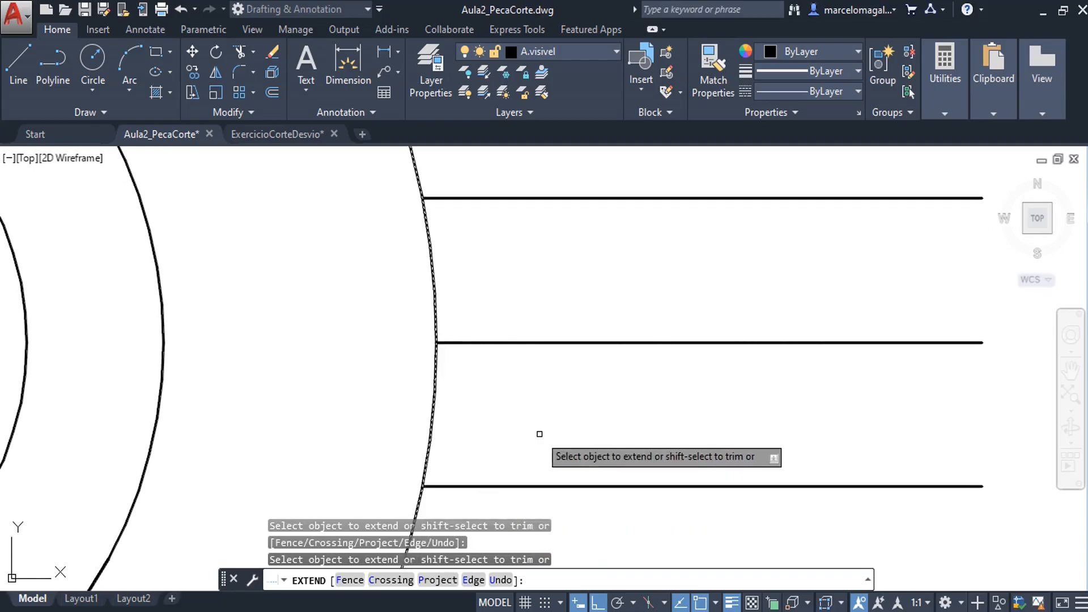
pyautogui.press('Escape')
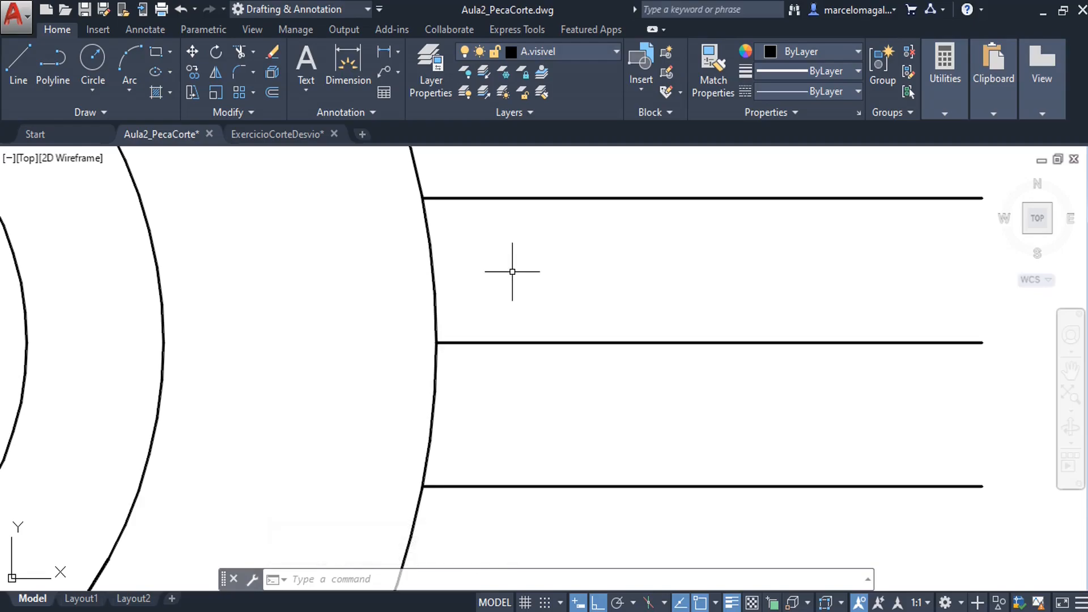
# Regenerate the drawing display to smooth the curves
pyautogui.write('re')
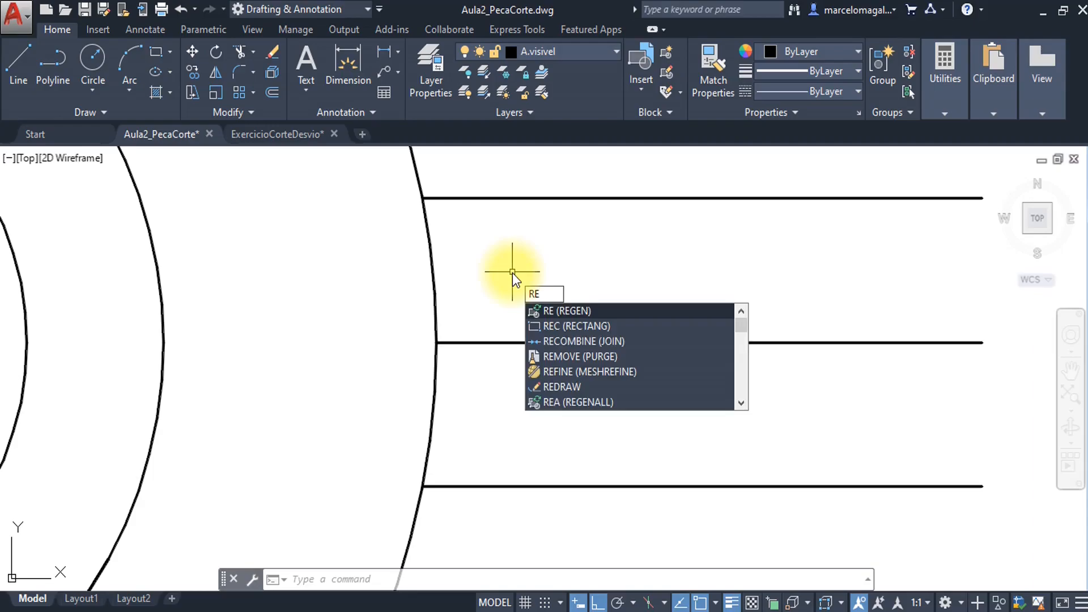
pyautogui.press('Return')
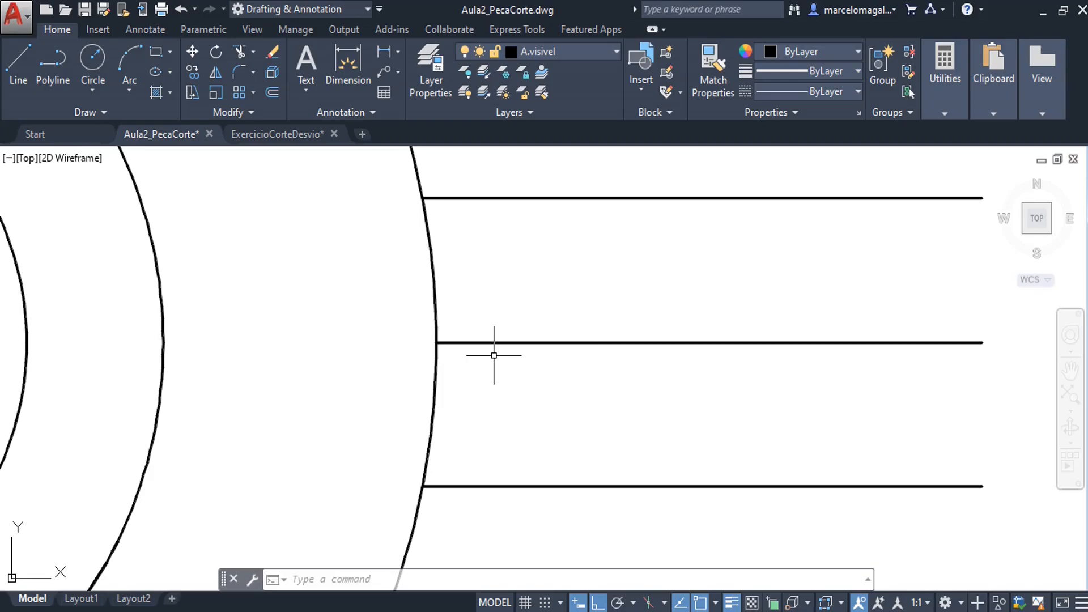
pyautogui.moveTo(535, 279); pyautogui.dragTo(480, 301, button='middle')
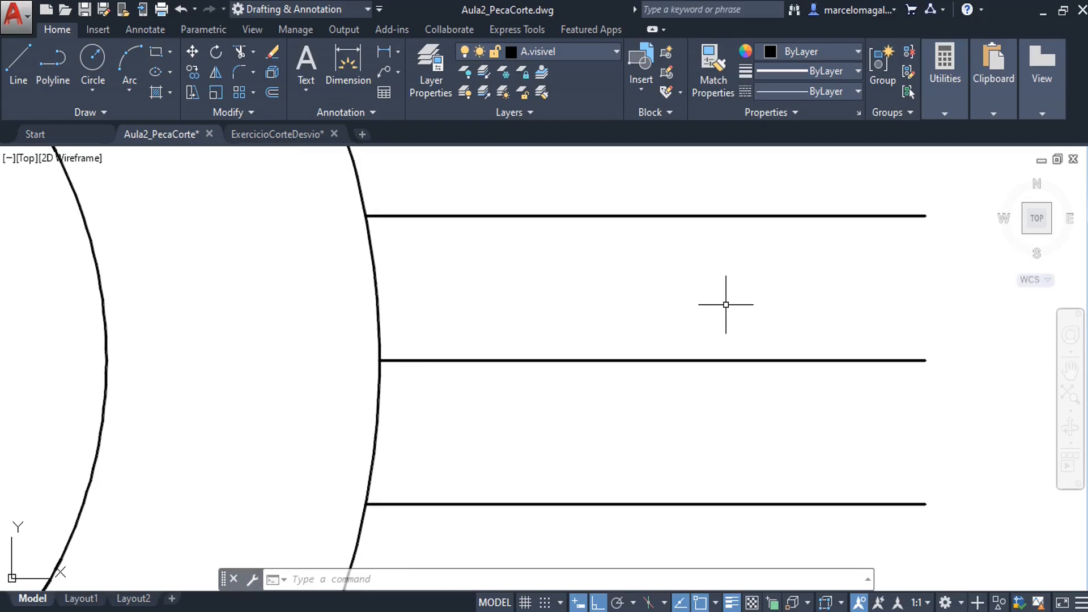
pyautogui.write('di')
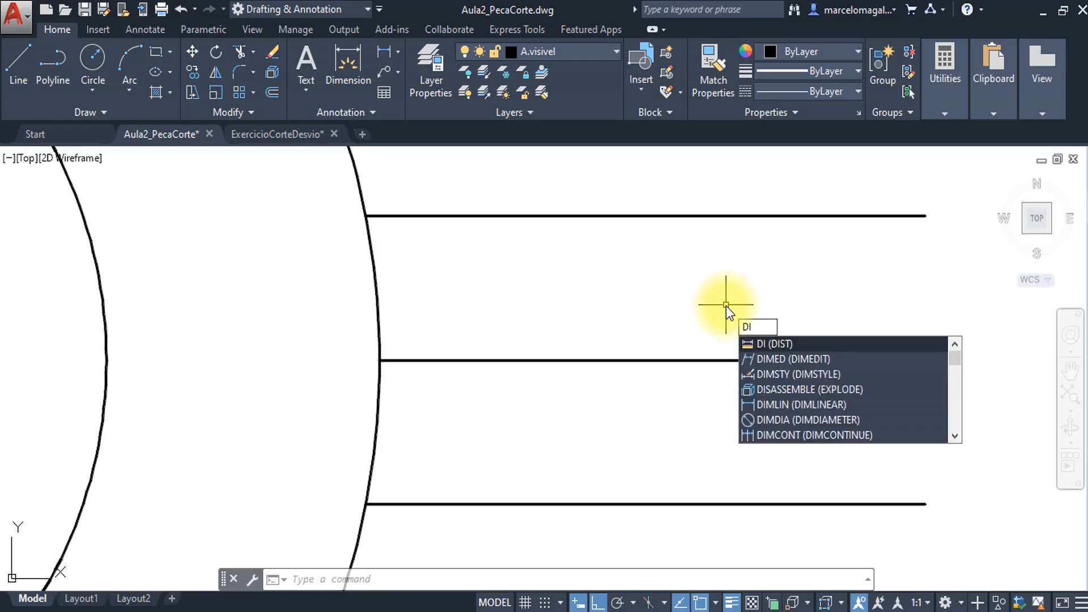
pyautogui.press('Return')
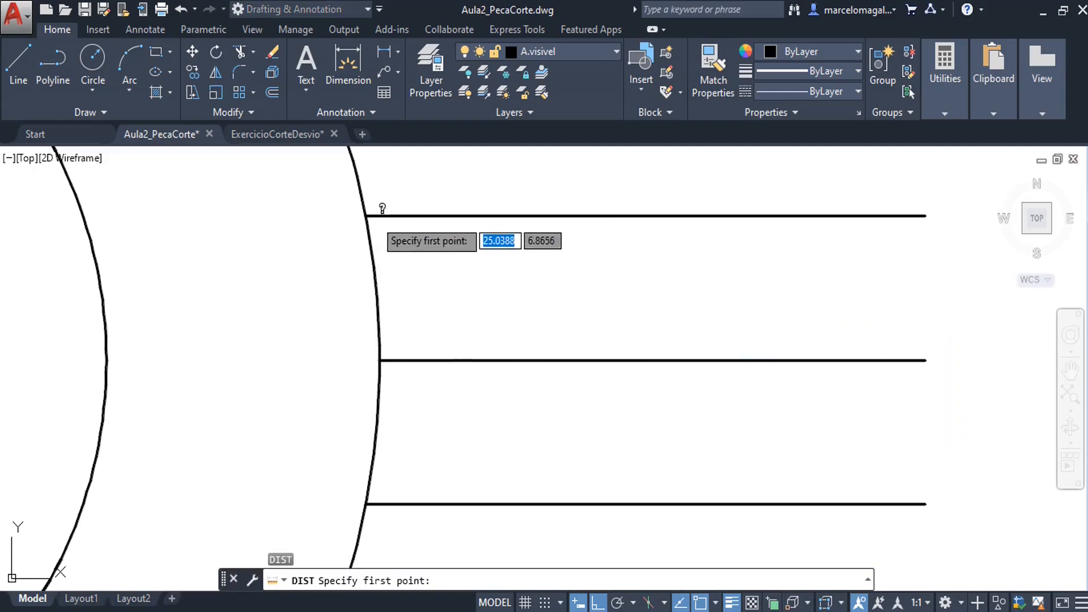
pyautogui.click(365, 214)
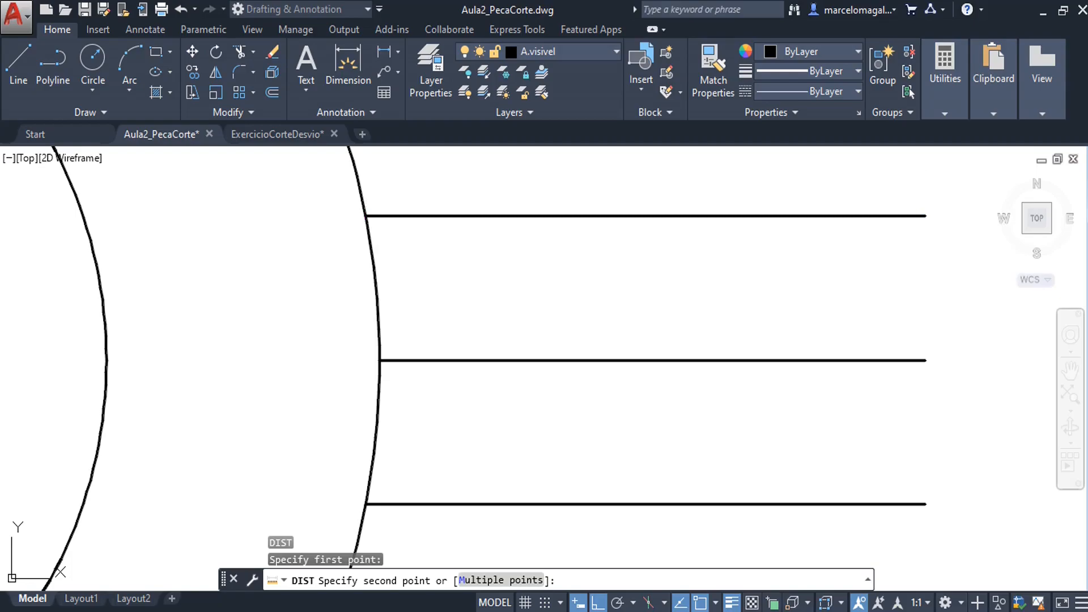
pyautogui.press('Escape')
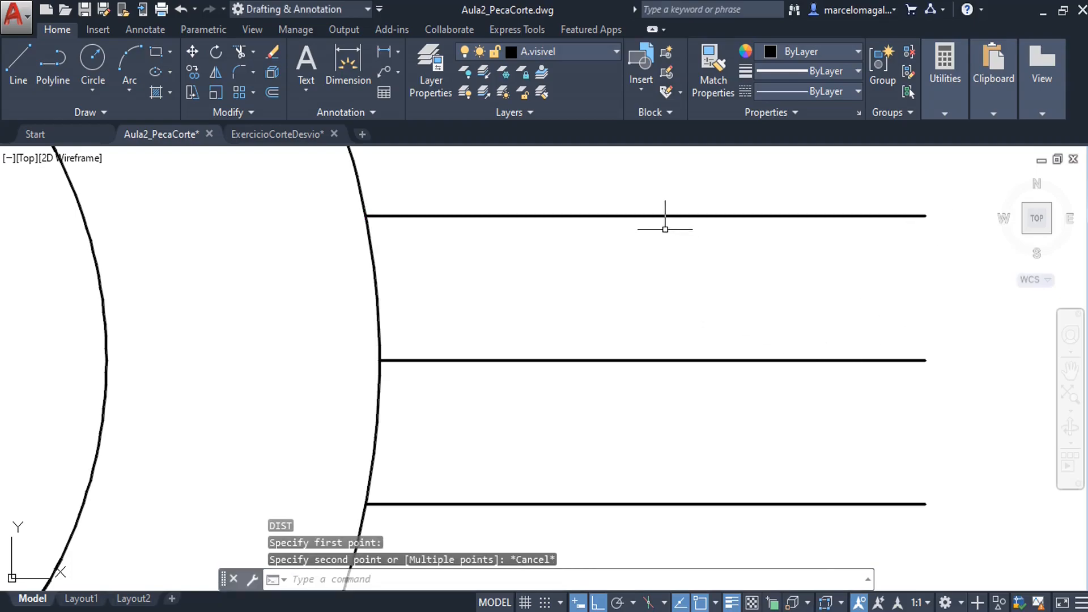
# Draw a vertical line joining the upper and lower rib lines where they meet the large circle
pyautogui.moveTo(590, 321)
pyautogui.mouseDown(button='middle')
pyautogui.moveTo(590, 331)
pyautogui.moveTo(585, 309)
pyautogui.mouseUp(button='middle')
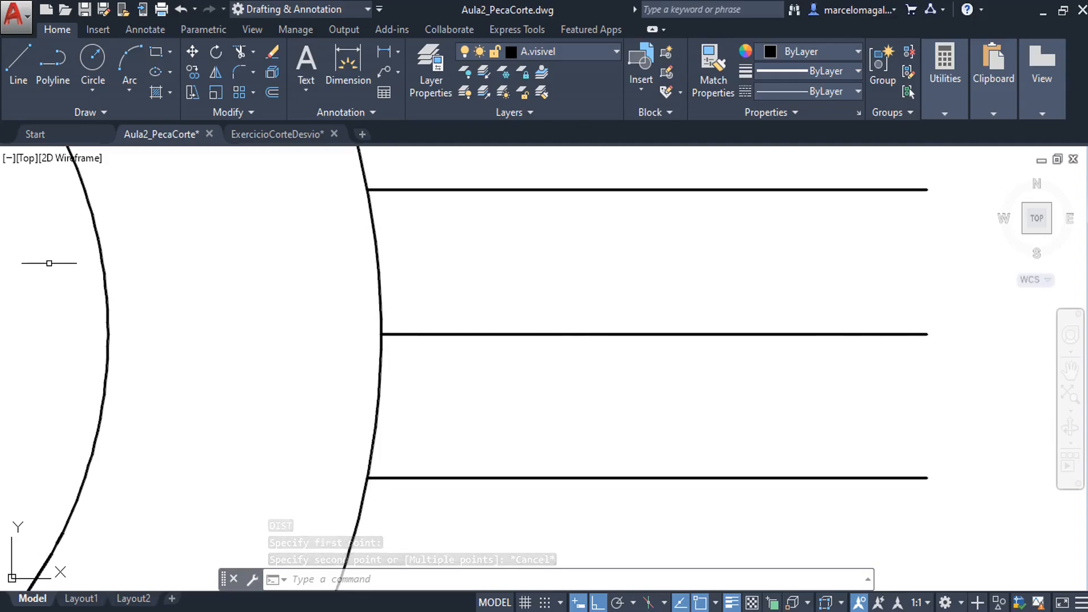
pyautogui.click(9, 69)
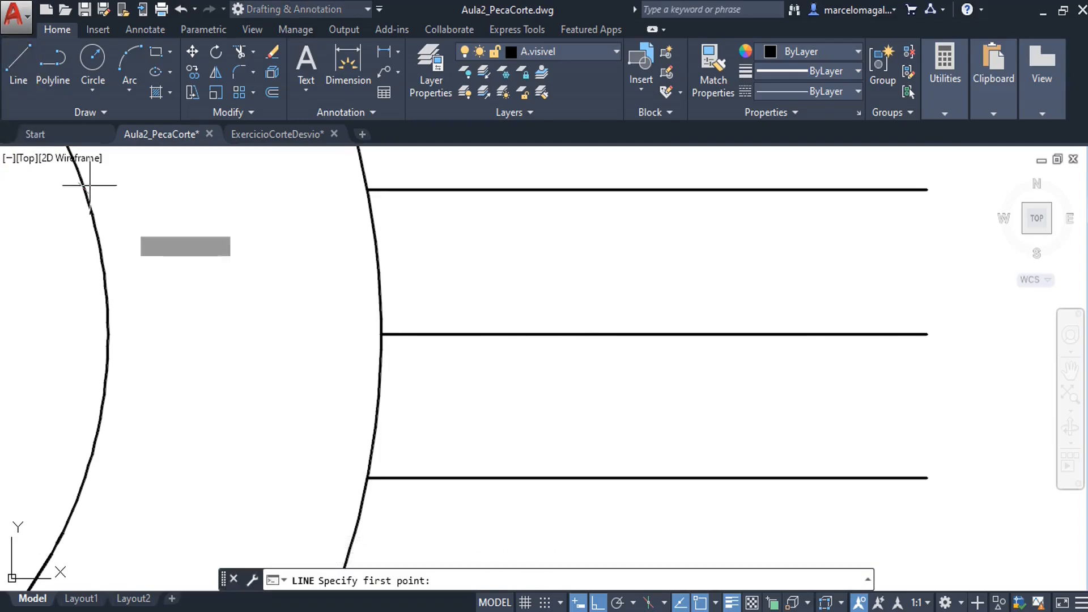
pyautogui.click(367, 189)
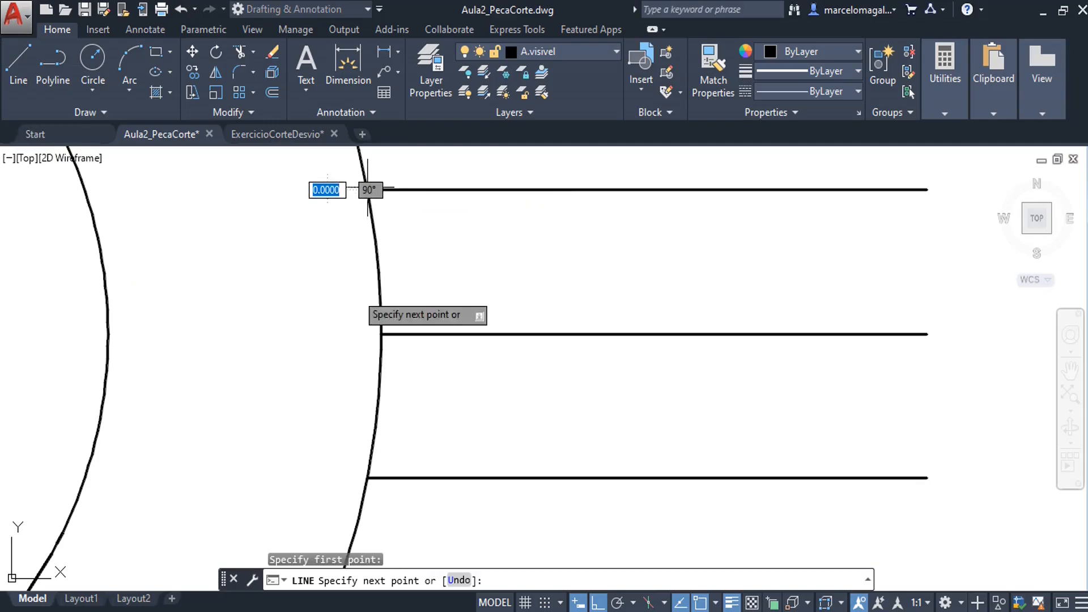
pyautogui.click(365, 477)
pyautogui.press('Escape')
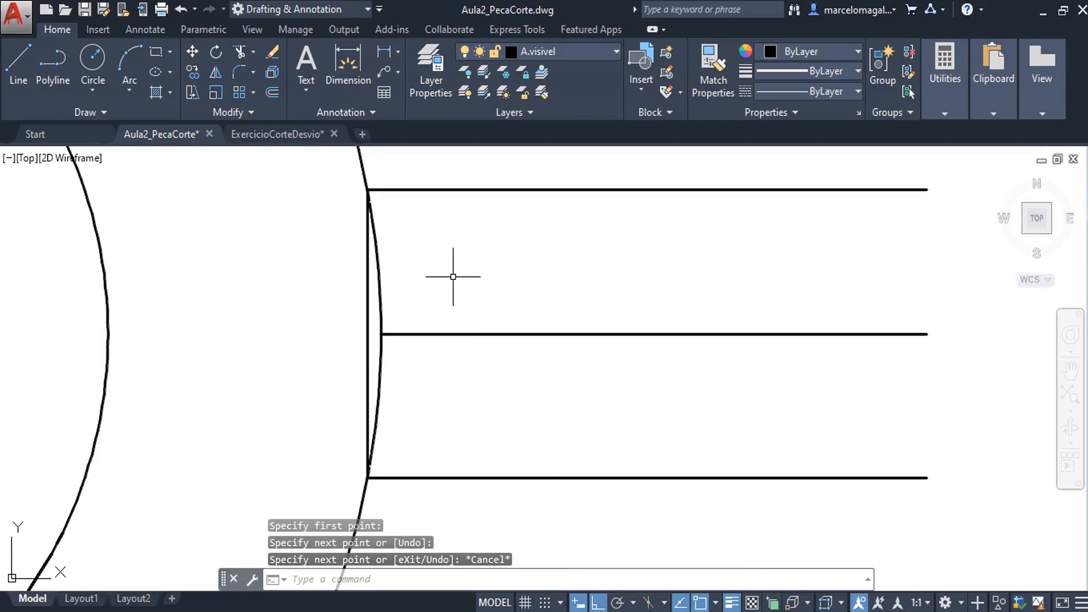
# Move the vertical line 2 units rightward along the rib, using its upper endpoint as the base point
pyautogui.click(192, 52)
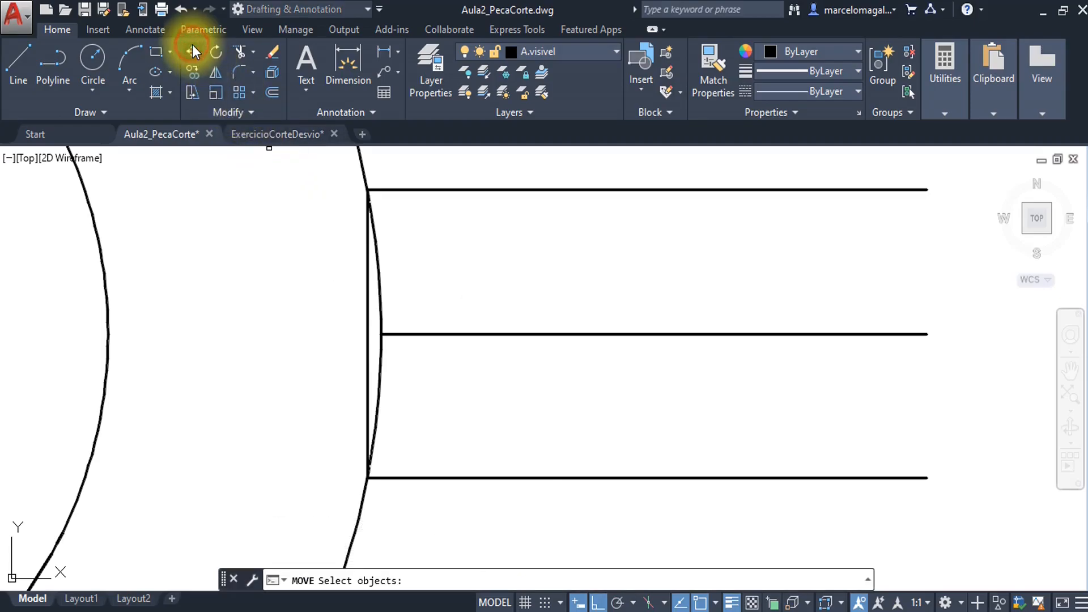
pyautogui.click(367, 335)
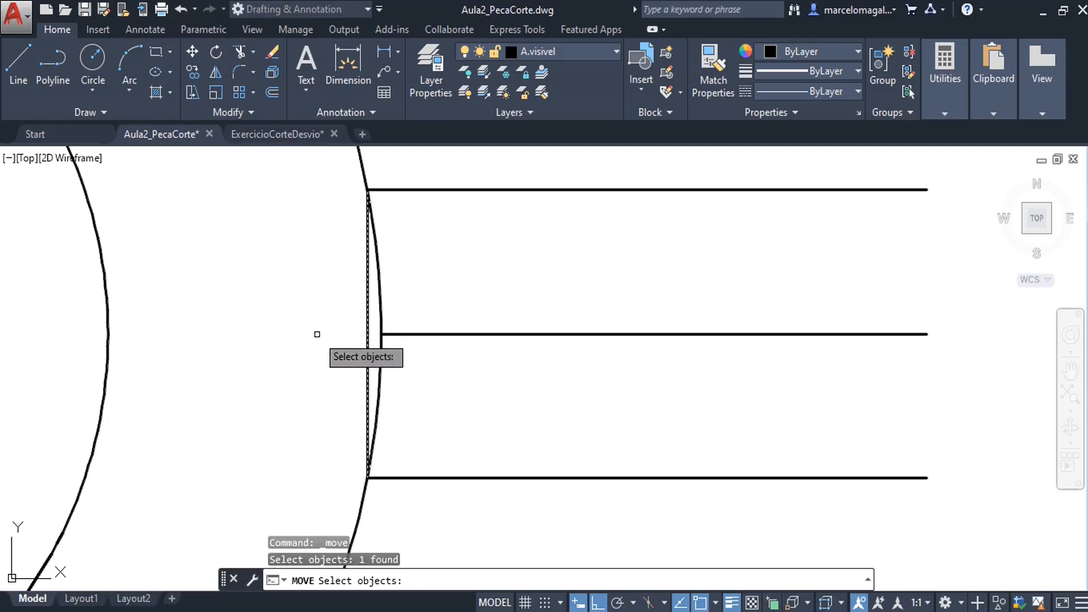
pyautogui.press('Return')
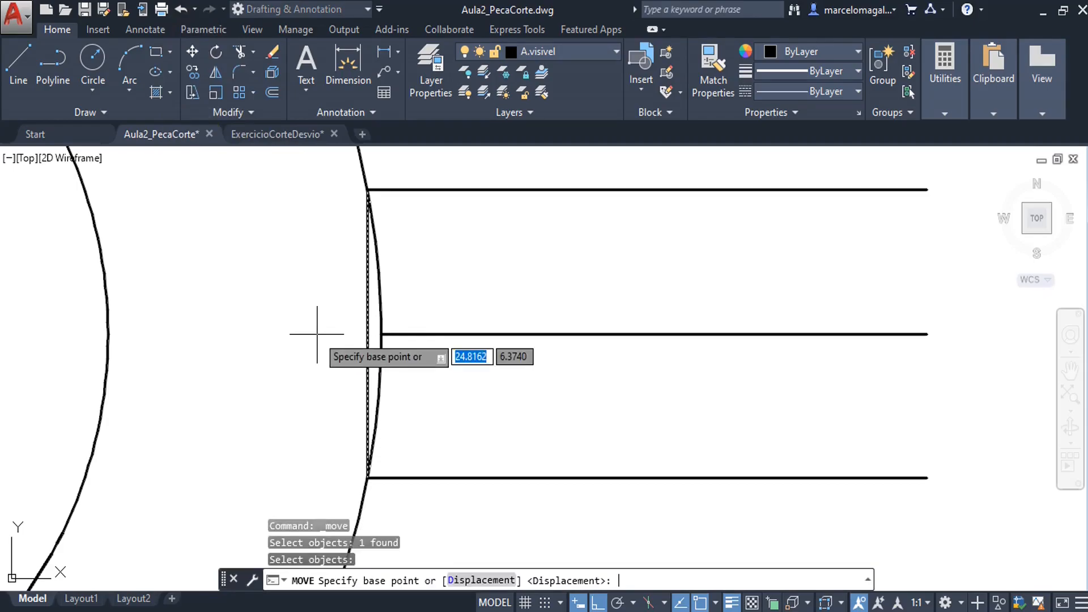
pyautogui.click(367, 189)
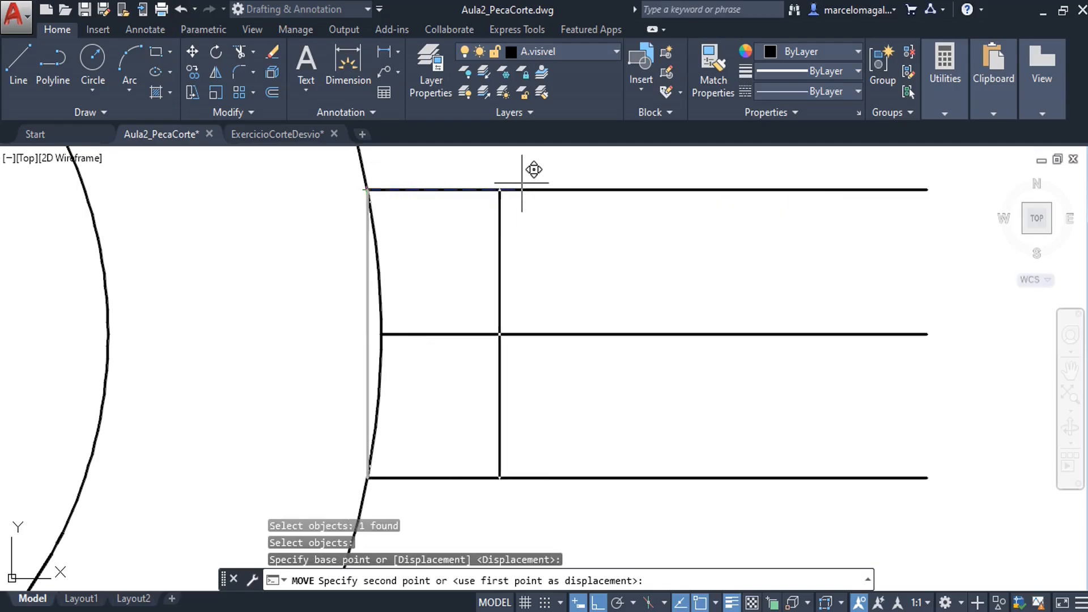
pyautogui.write('2')
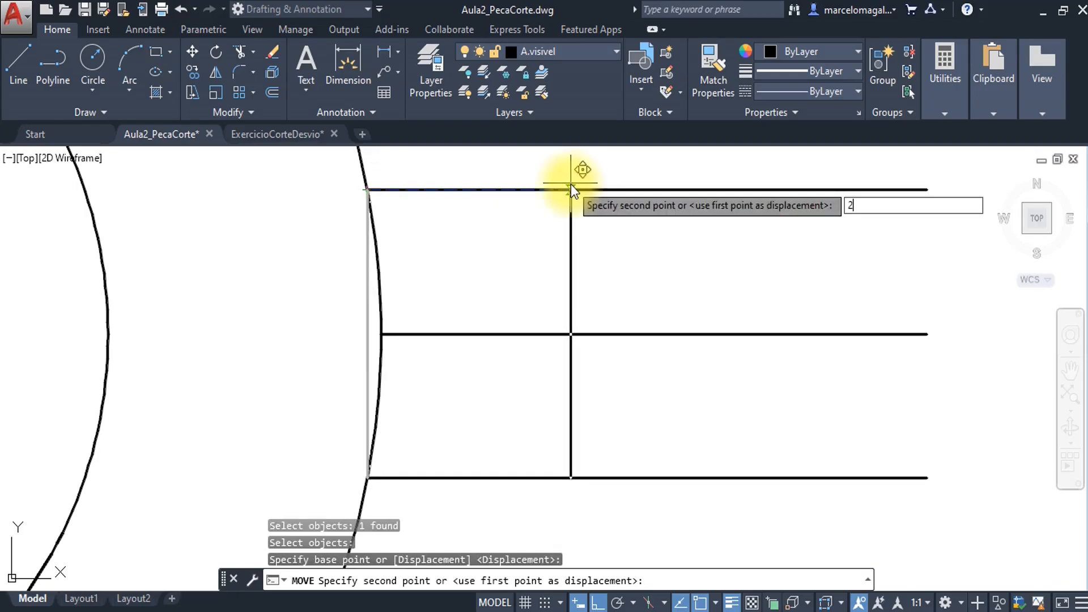
pyautogui.press('Return')
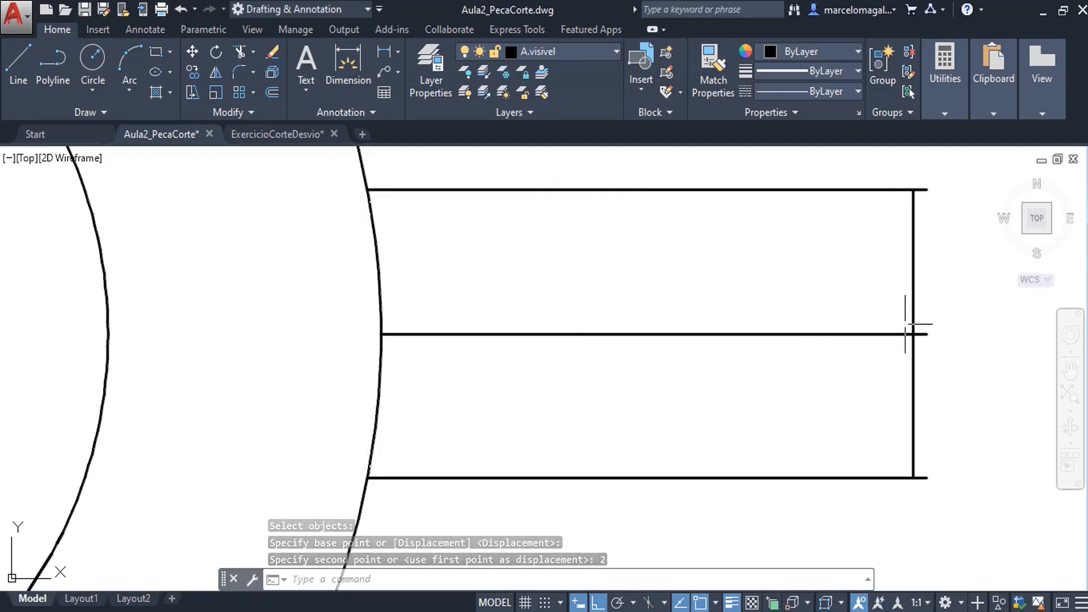
# Trim the ends of the upper, middle and lower rib lines that project past the vertical line
pyautogui.scroll(2, 930, 343)
pyautogui.moveTo(936, 343)
pyautogui.mouseDown(button='middle')
pyautogui.moveTo(930, 442)
pyautogui.moveTo(874, 454)
pyautogui.mouseUp(button='middle')
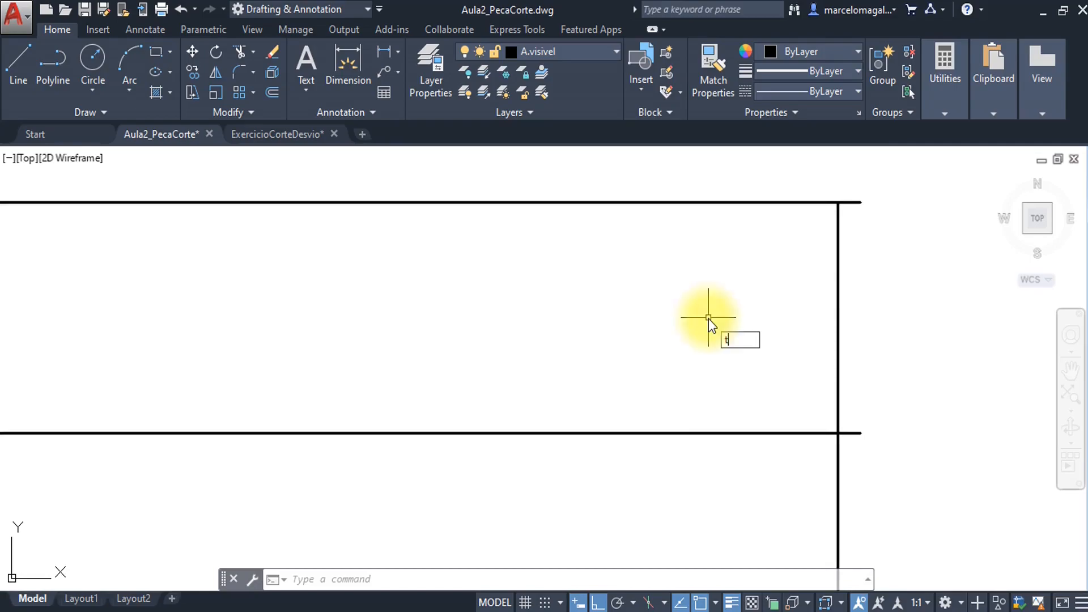
pyautogui.press('Return')
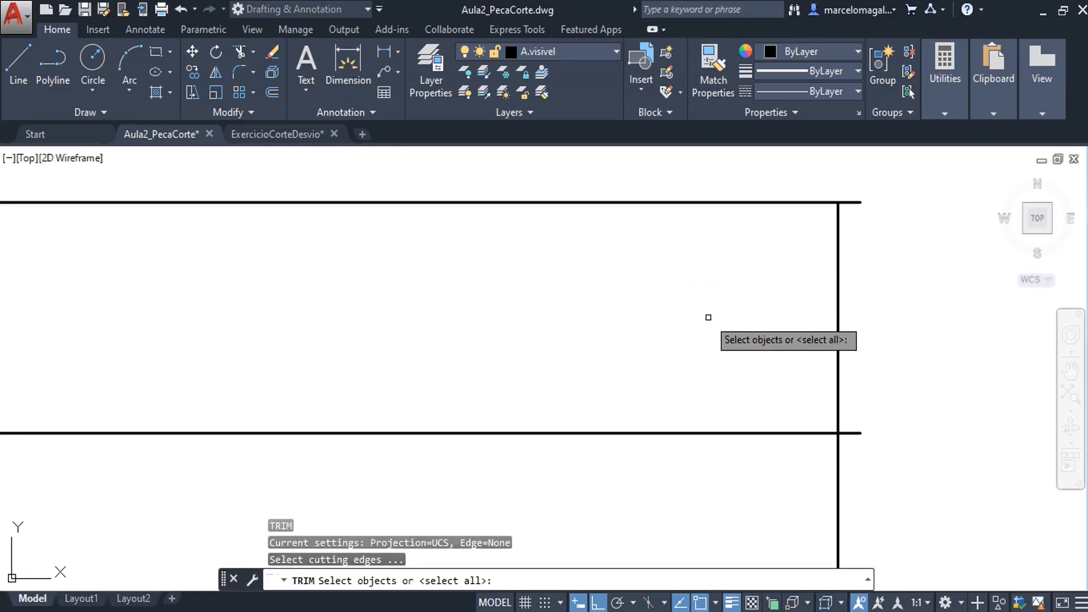
pyautogui.press('Return')
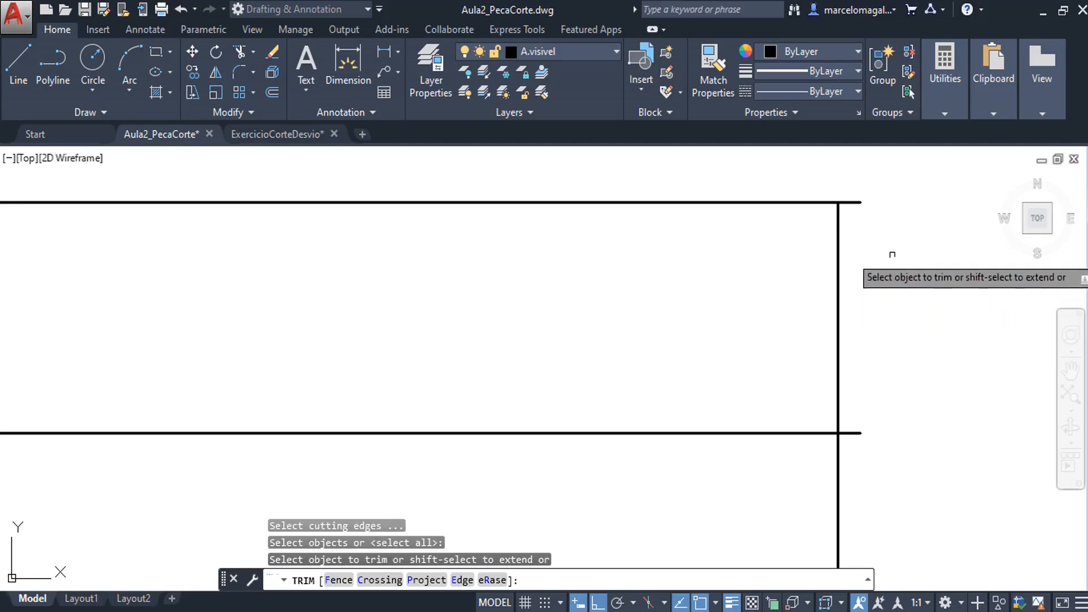
pyautogui.click(854, 202)
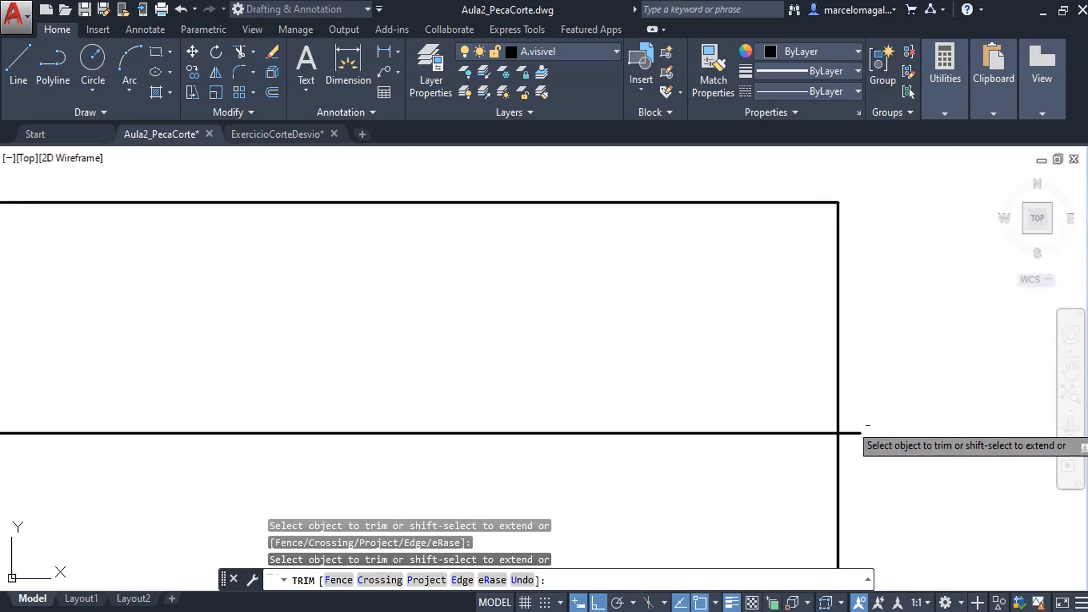
pyautogui.click(852, 433)
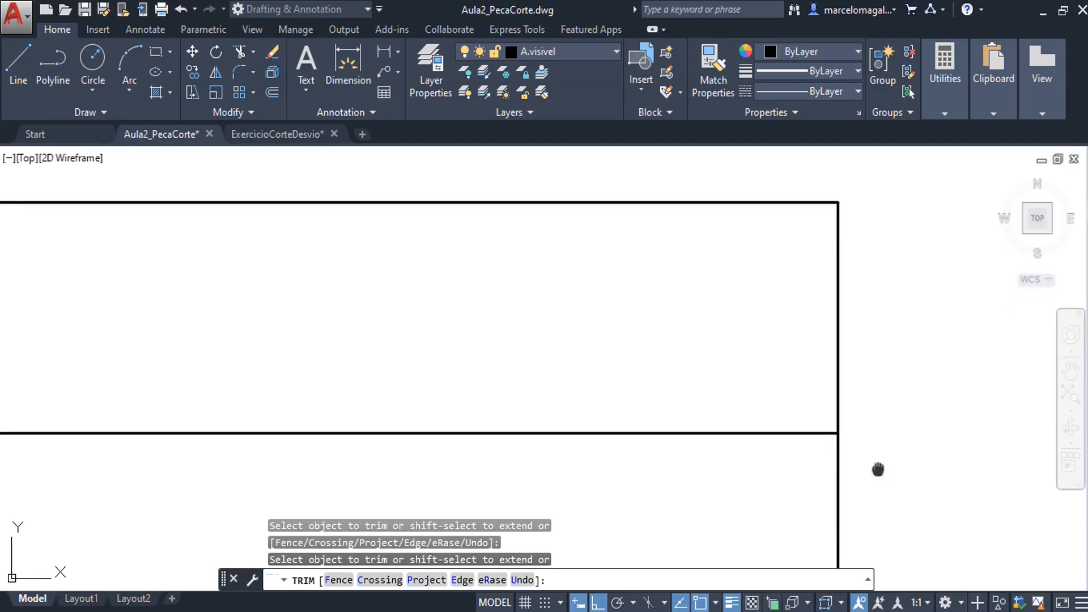
pyautogui.moveTo(878, 469); pyautogui.dragTo(887, 425, button='middle')
pyautogui.click(872, 391)
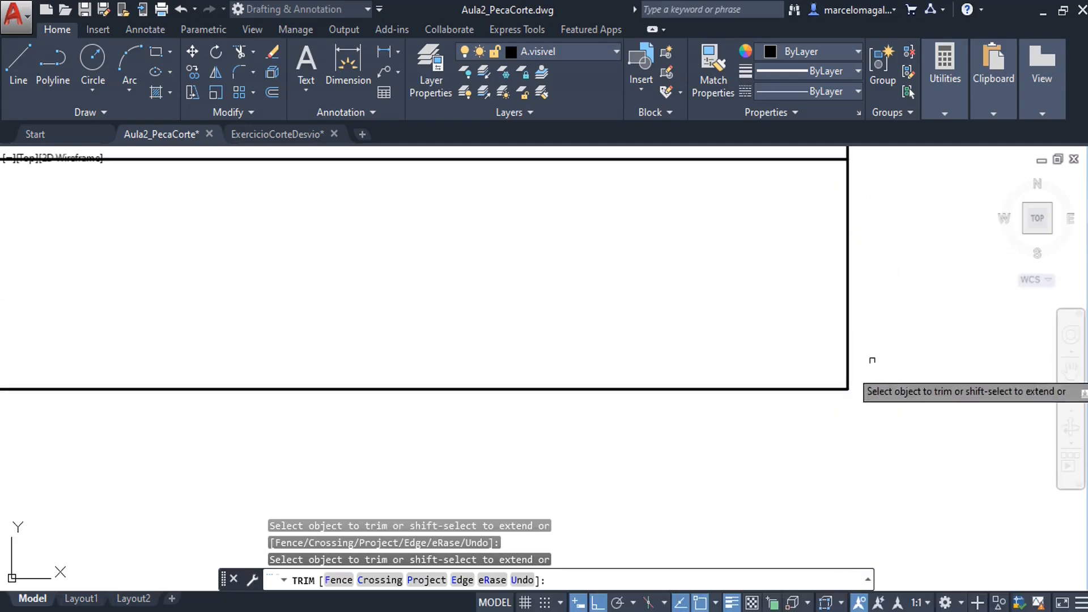
pyautogui.press('Escape')
# Measure the upper rib line's length from the large circle to the vertical end line
pyautogui.scroll(-2, 880, 325)
pyautogui.moveTo(880, 325); pyautogui.dragTo(865, 493, button='middle')
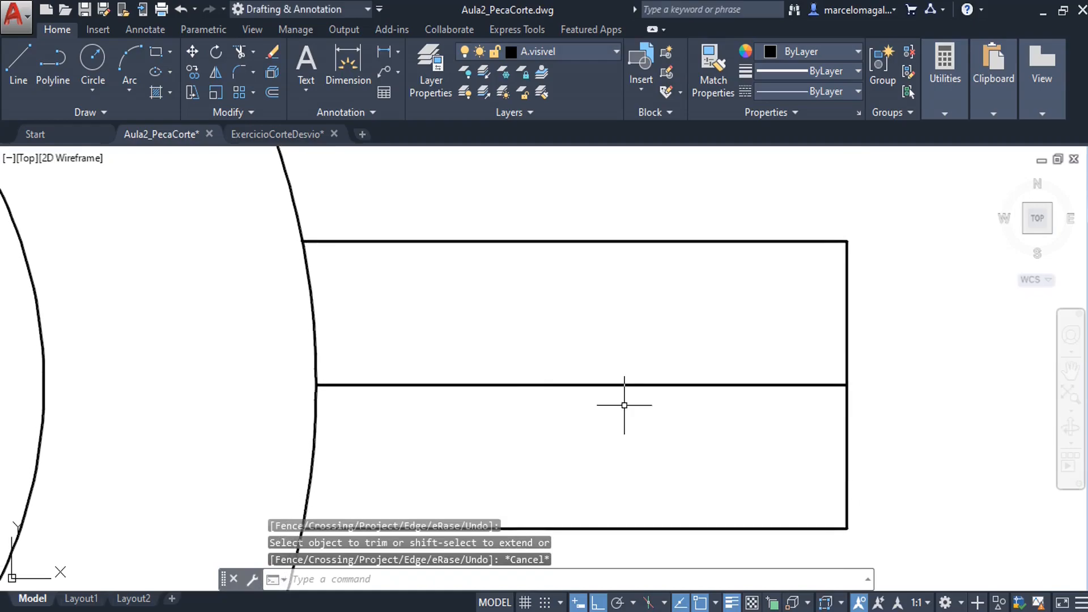
pyautogui.write('di')
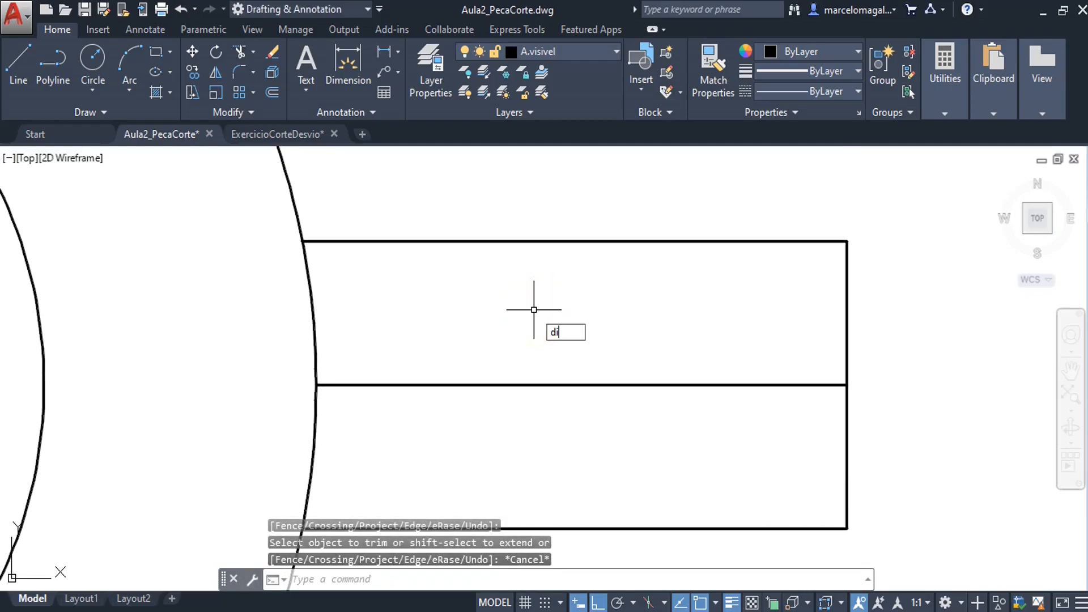
pyautogui.press('Return')
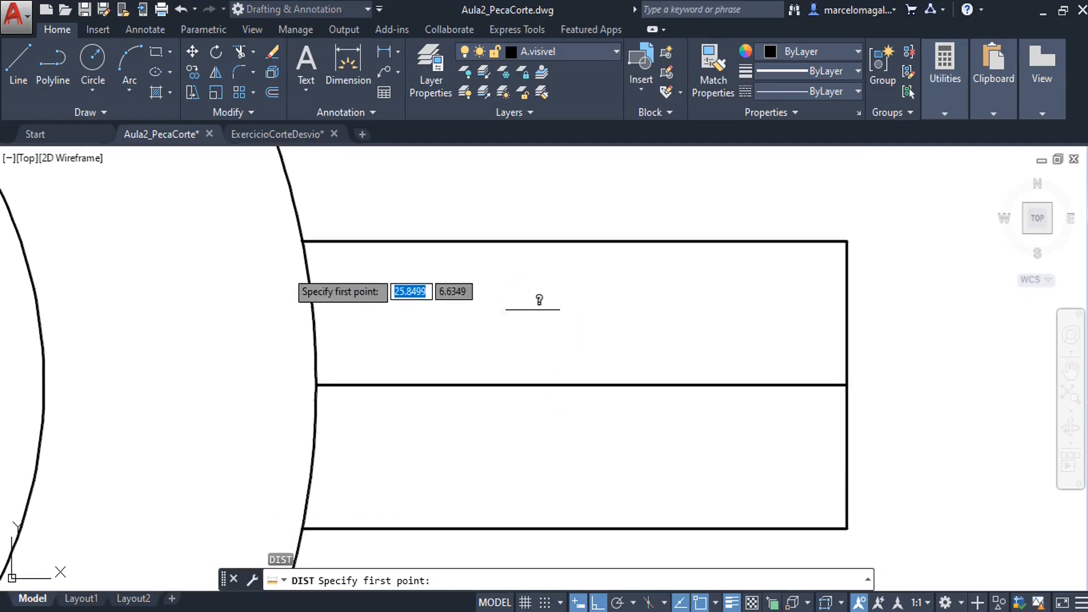
pyautogui.click(302, 241)
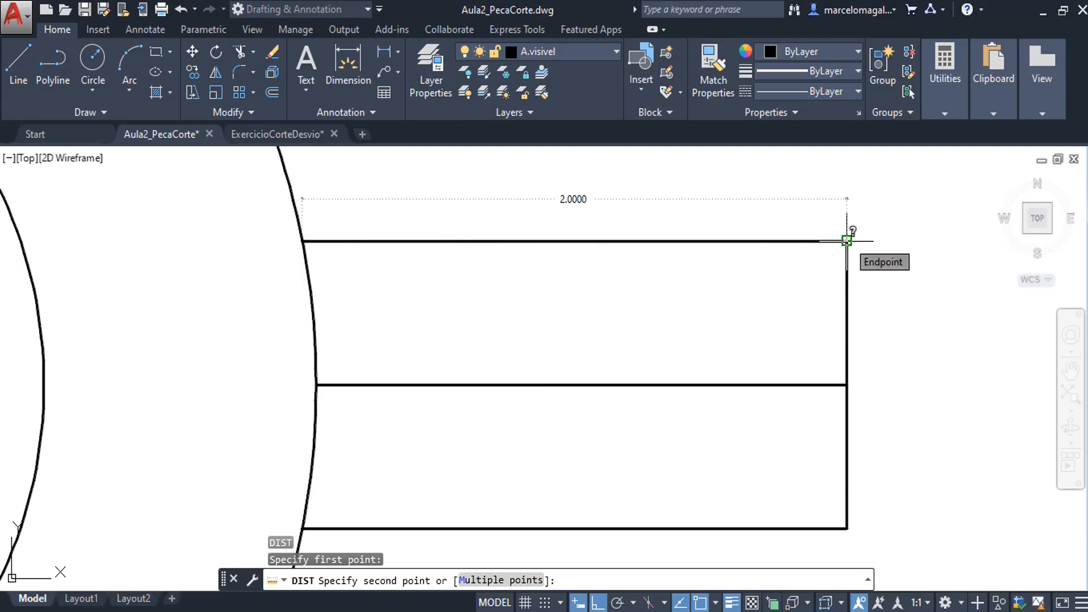
pyautogui.press('Escape')
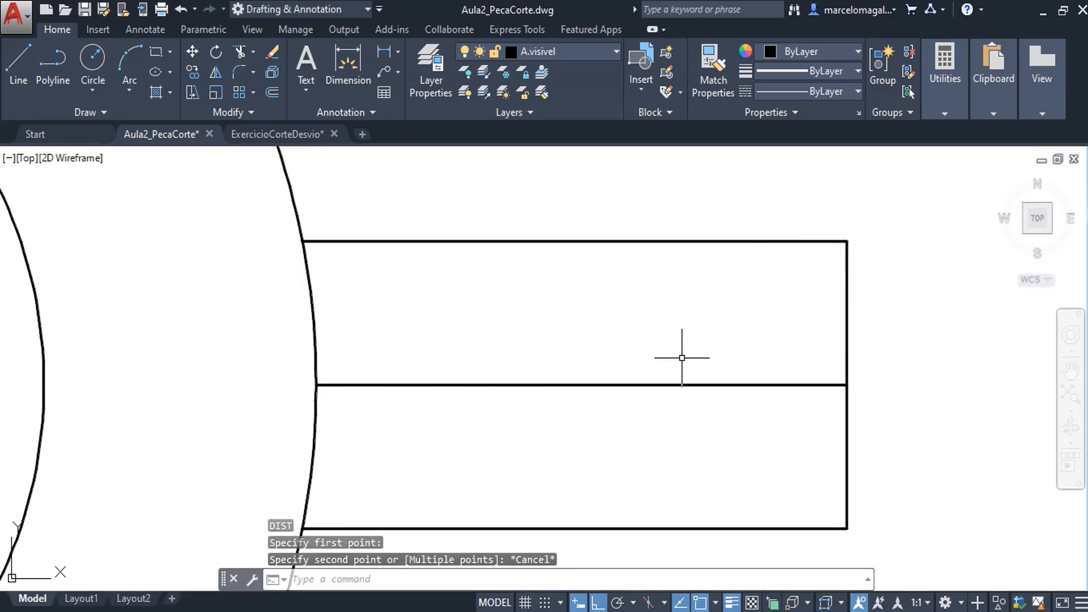
# Extend the rib's middle line leftward to the large circle's far side and rightward to the outline's straight right edge
pyautogui.scroll(-3, 682, 358)
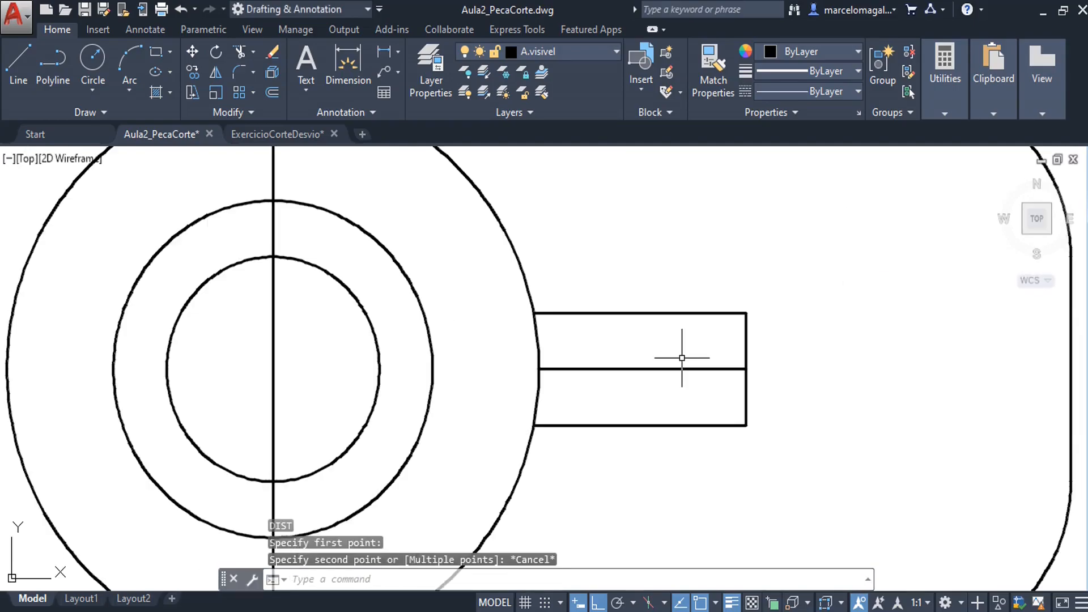
pyautogui.scroll(-2, 669, 352)
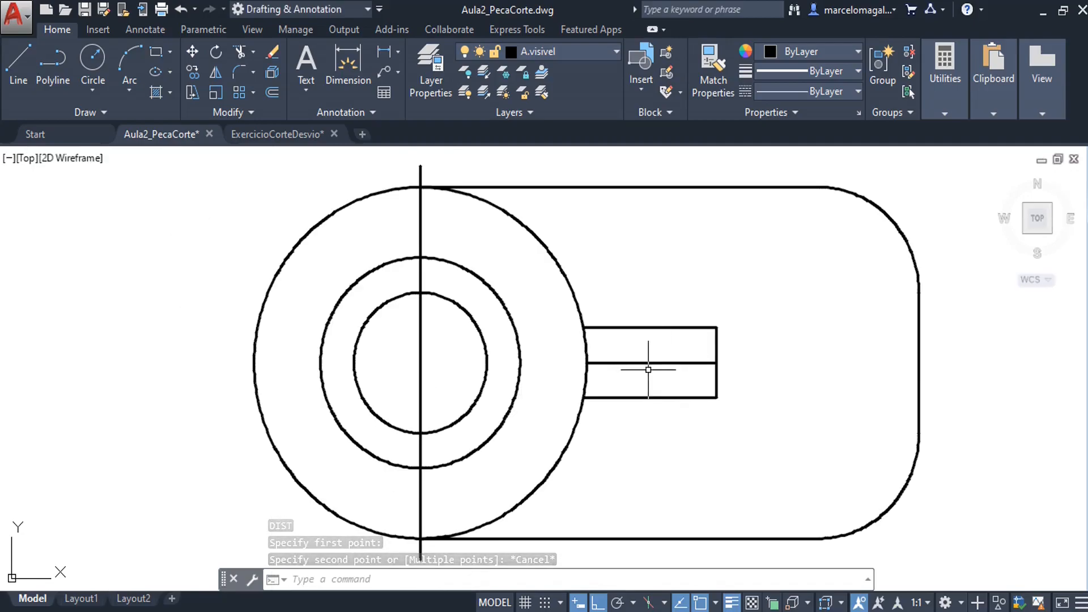
pyautogui.moveTo(649, 369); pyautogui.dragTo(629, 348, button='middle')
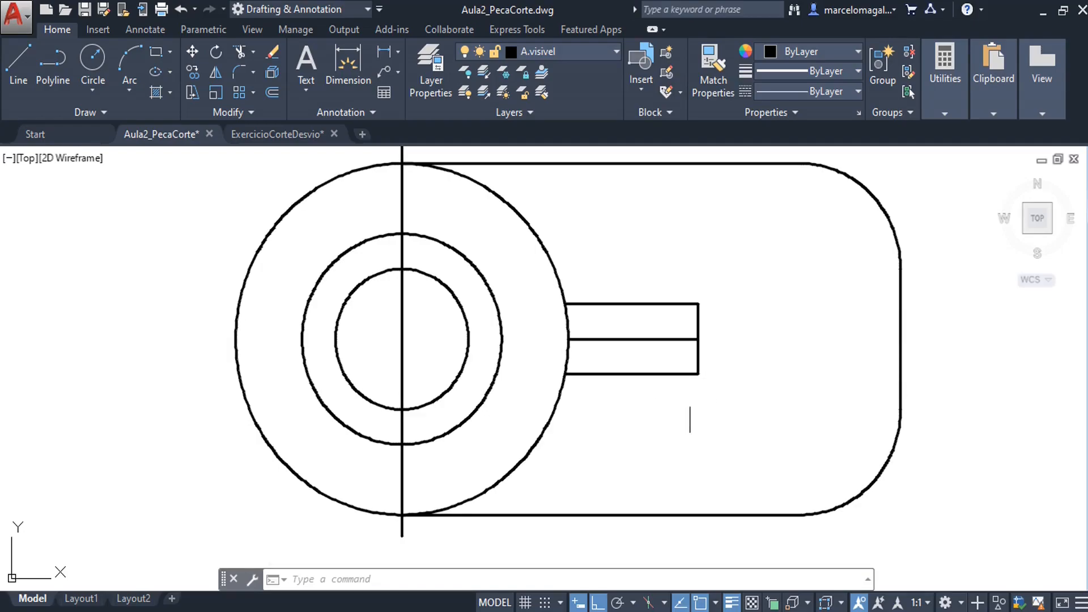
pyautogui.scroll(-3, 792, 315)
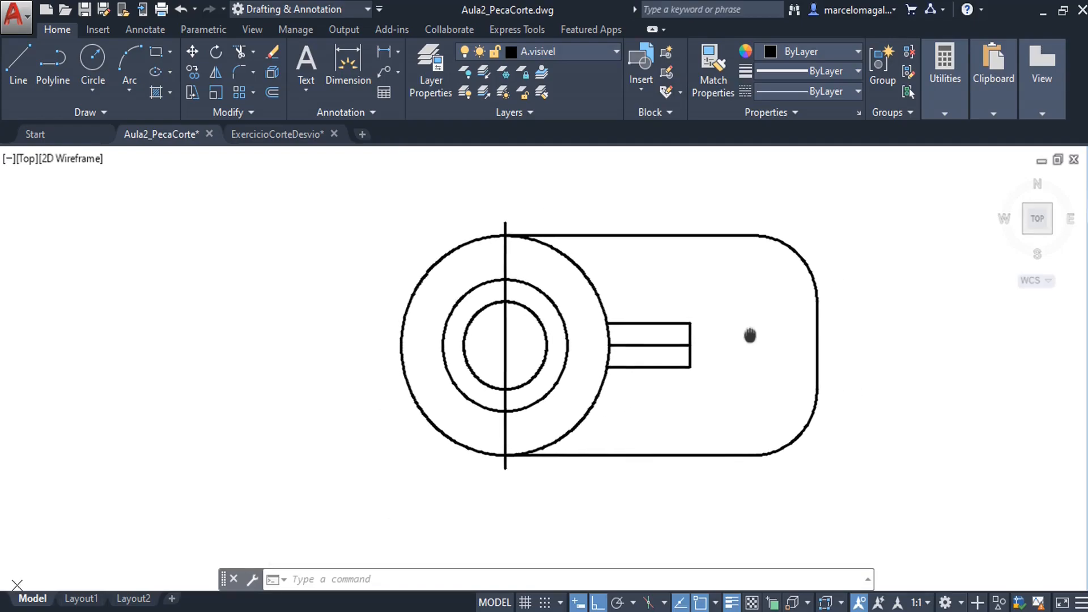
pyautogui.scroll(2, 687, 379)
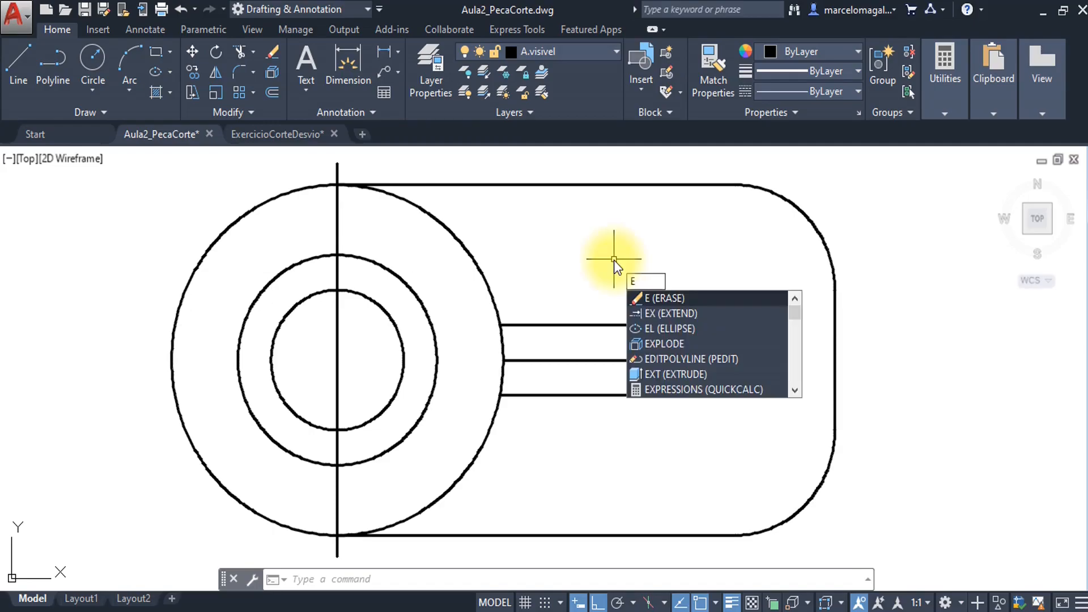
pyautogui.write('x')
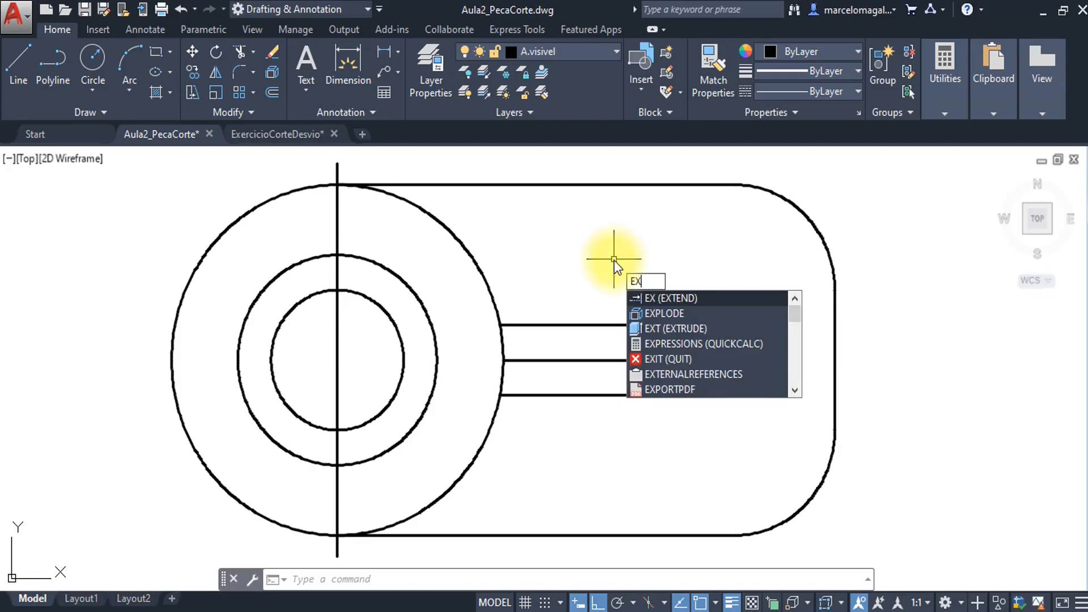
pyautogui.press('Return')
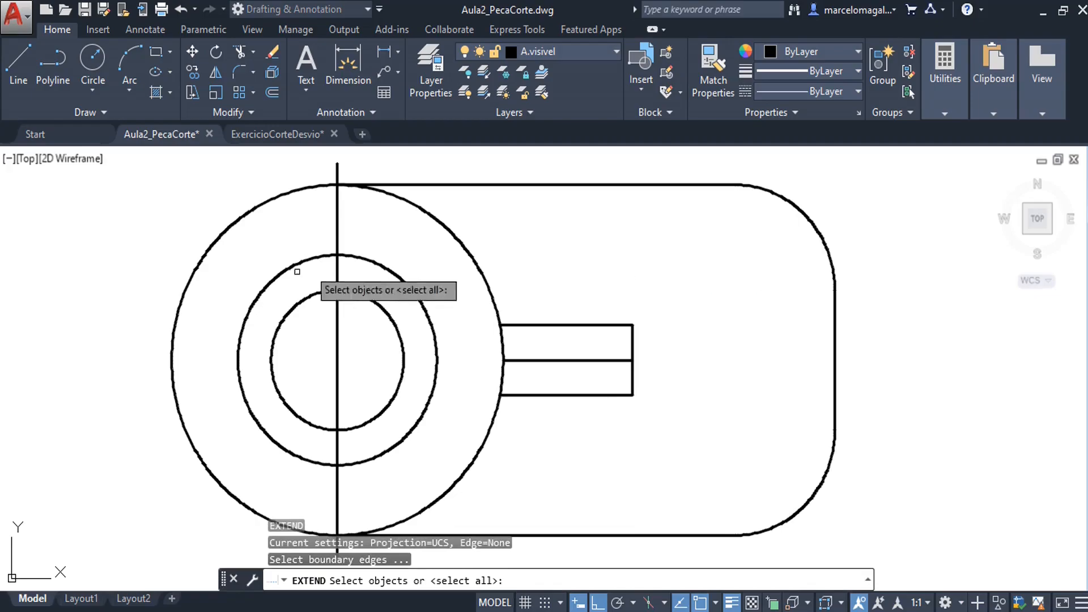
pyautogui.click(169, 360)
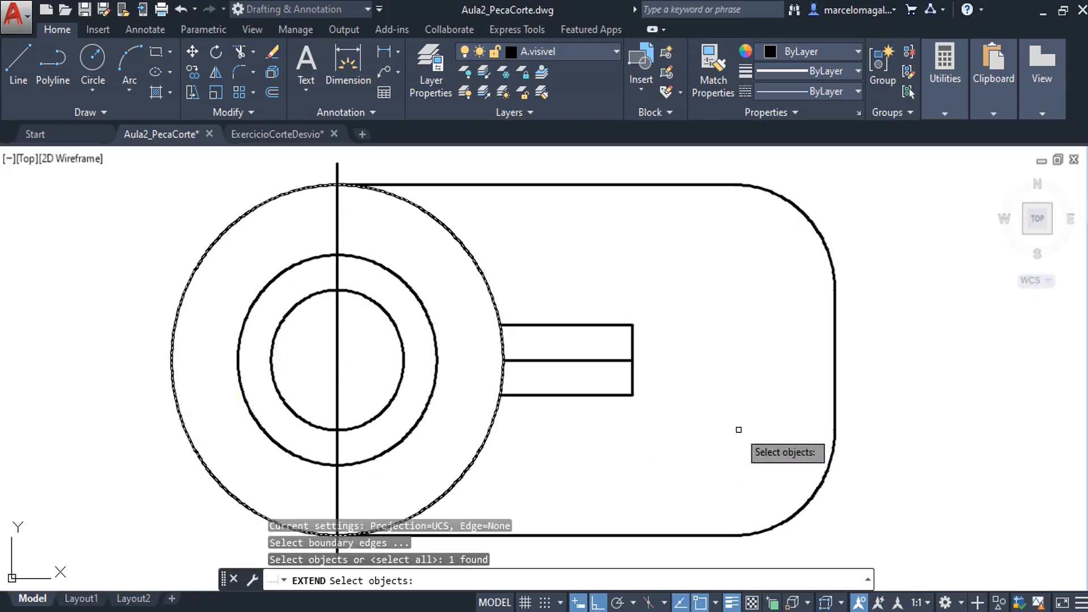
pyautogui.click(835, 354)
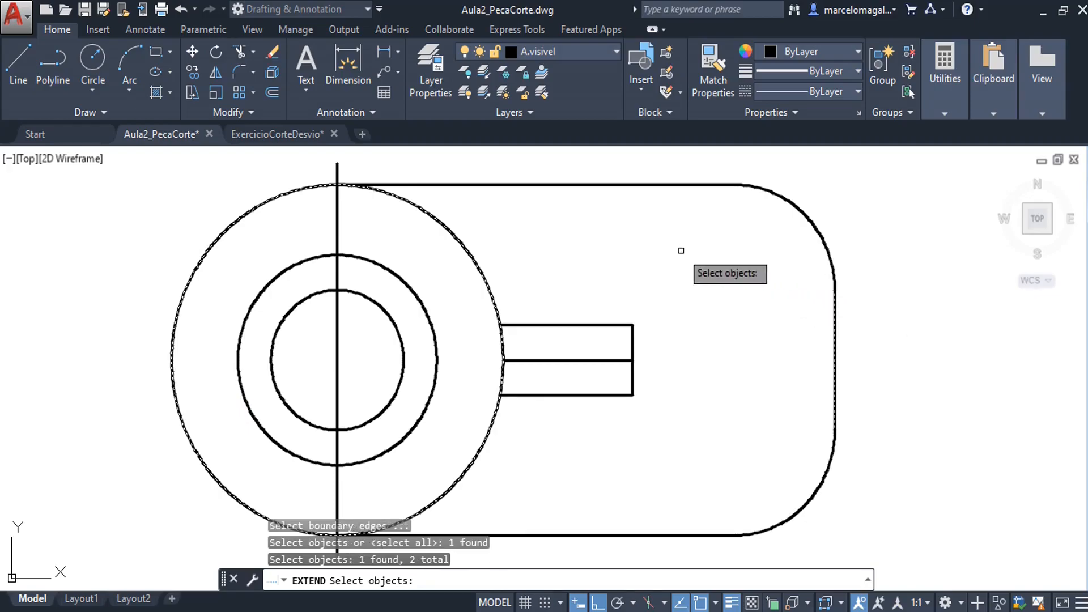
pyautogui.press('Return')
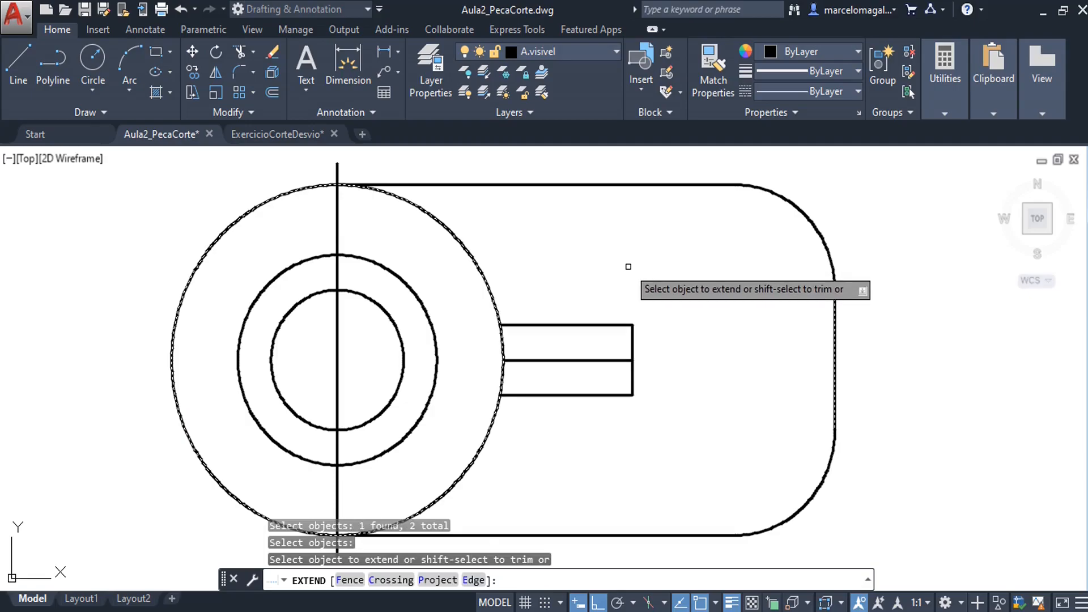
pyautogui.click(517, 361)
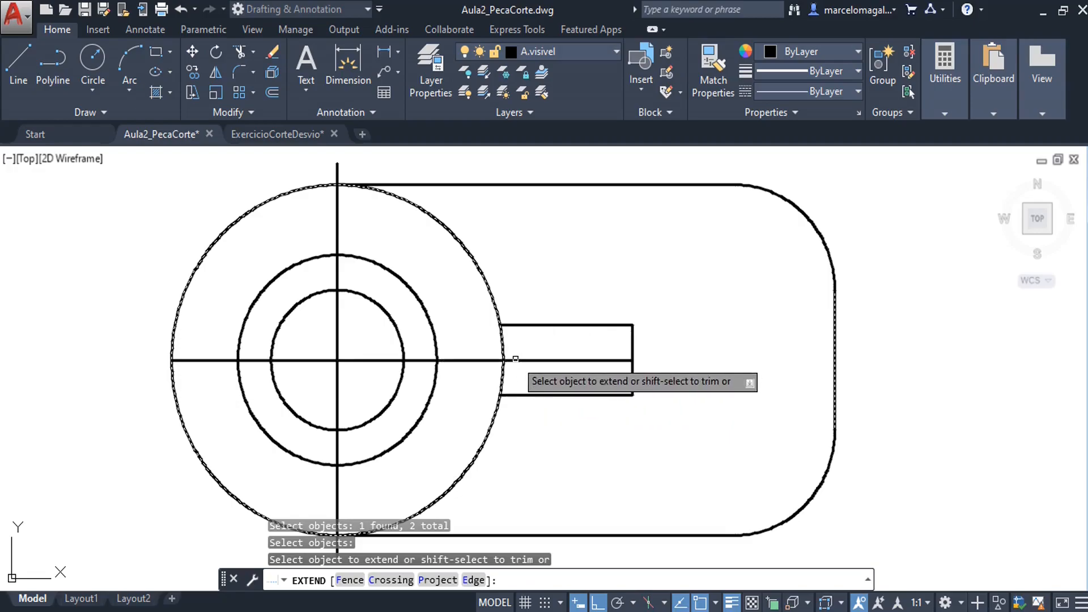
pyautogui.click(620, 362)
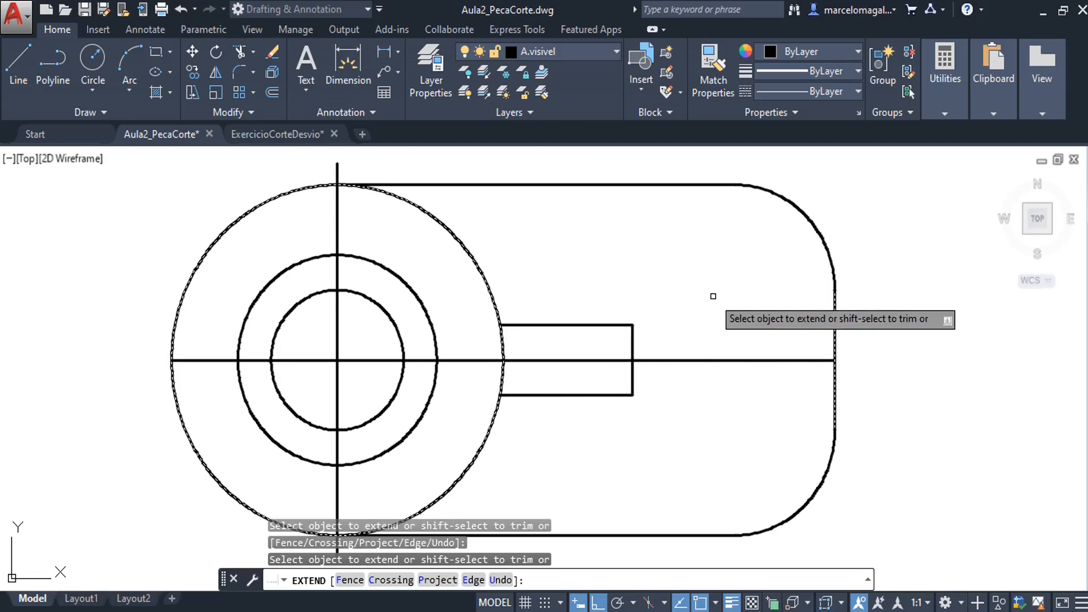
pyautogui.press('Escape')
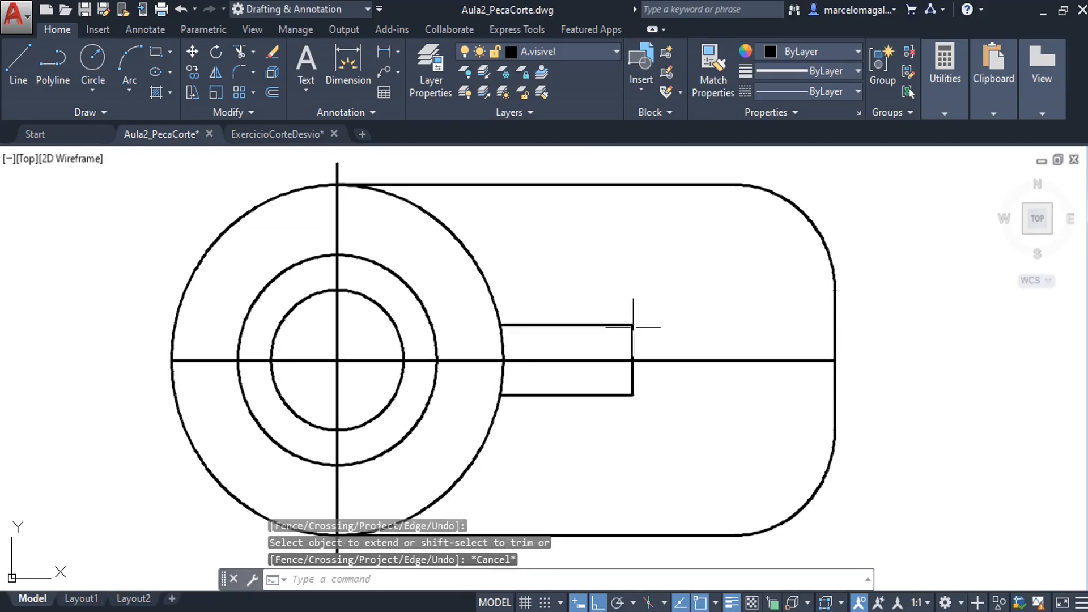
pyautogui.moveTo(705, 313); pyautogui.dragTo(619, 344, button='middle')
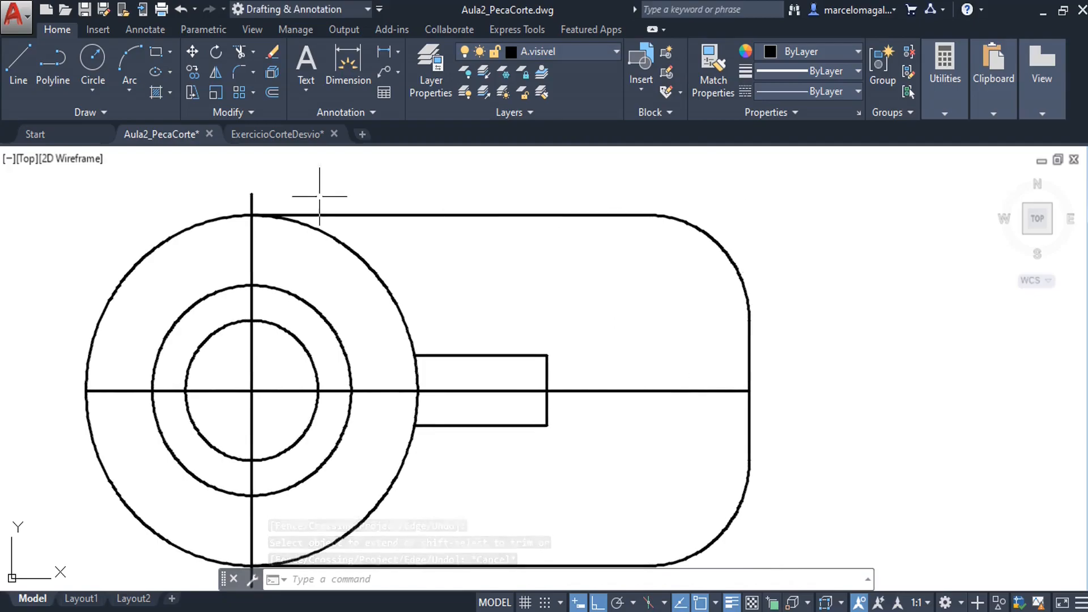
# Check the small holes in the ExercicioCorteDesvio drawing and draw a 1-unit-diameter circle at the upper right corner arc's centre in Aula2_PecaCorte
pyautogui.click(272, 136)
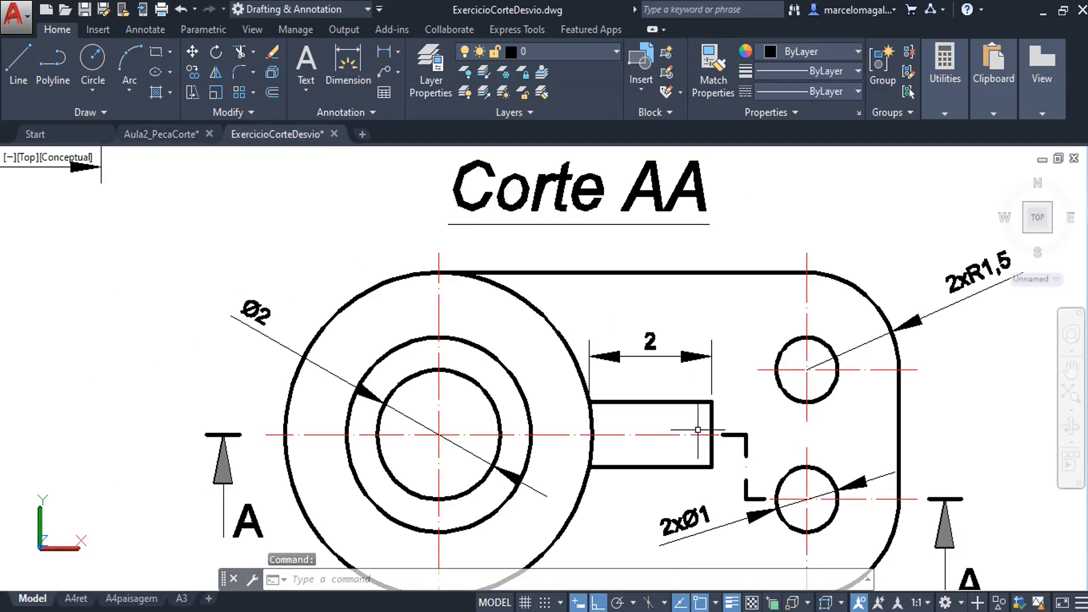
pyautogui.moveTo(855, 432); pyautogui.dragTo(805, 392, button='middle')
pyautogui.press('Escape')
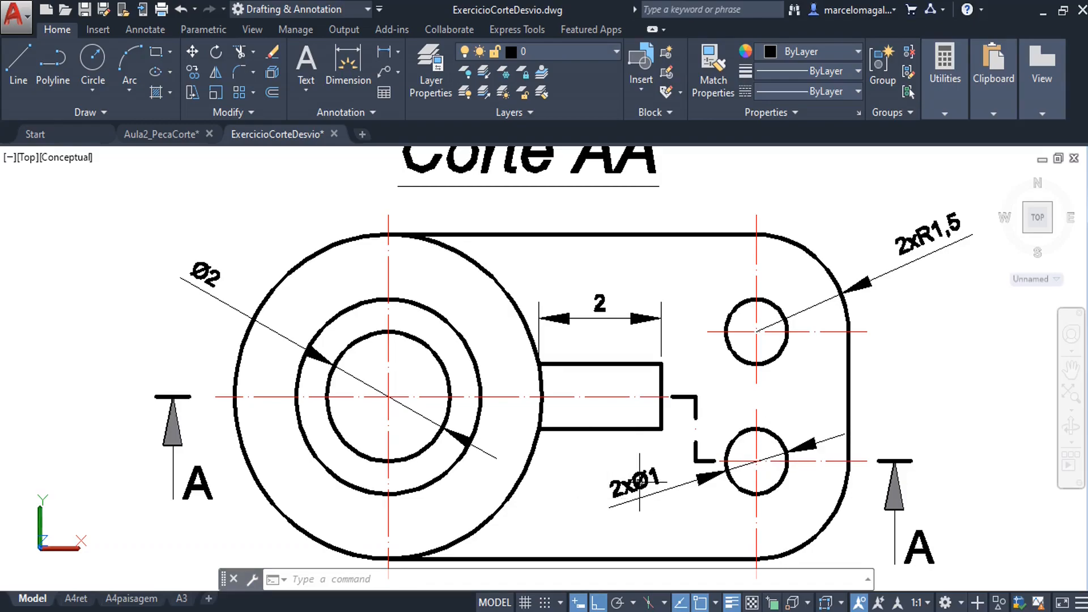
pyautogui.click(168, 131)
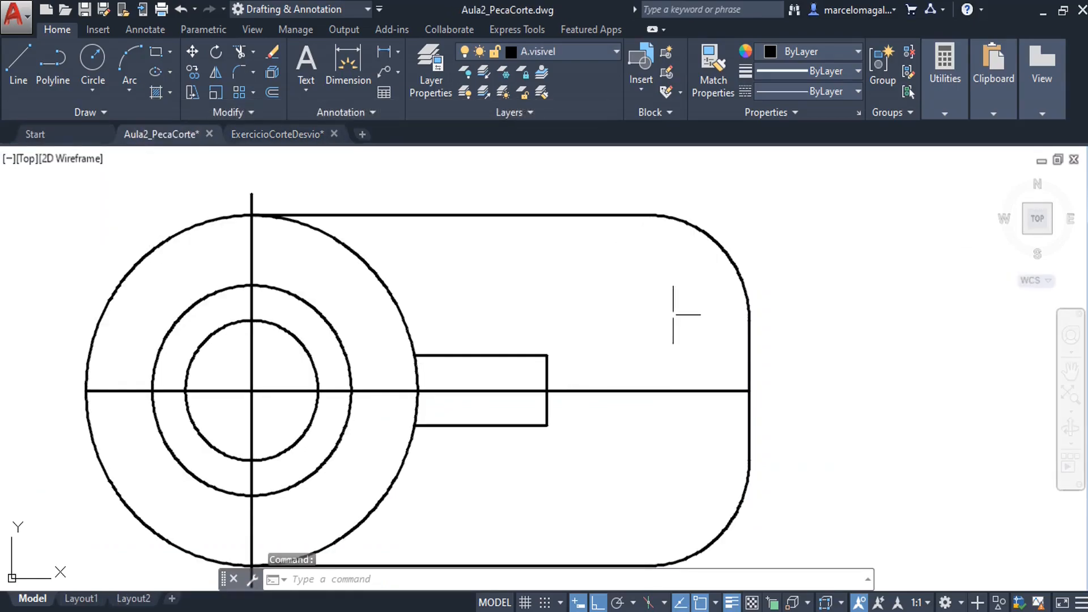
pyautogui.click(91, 90)
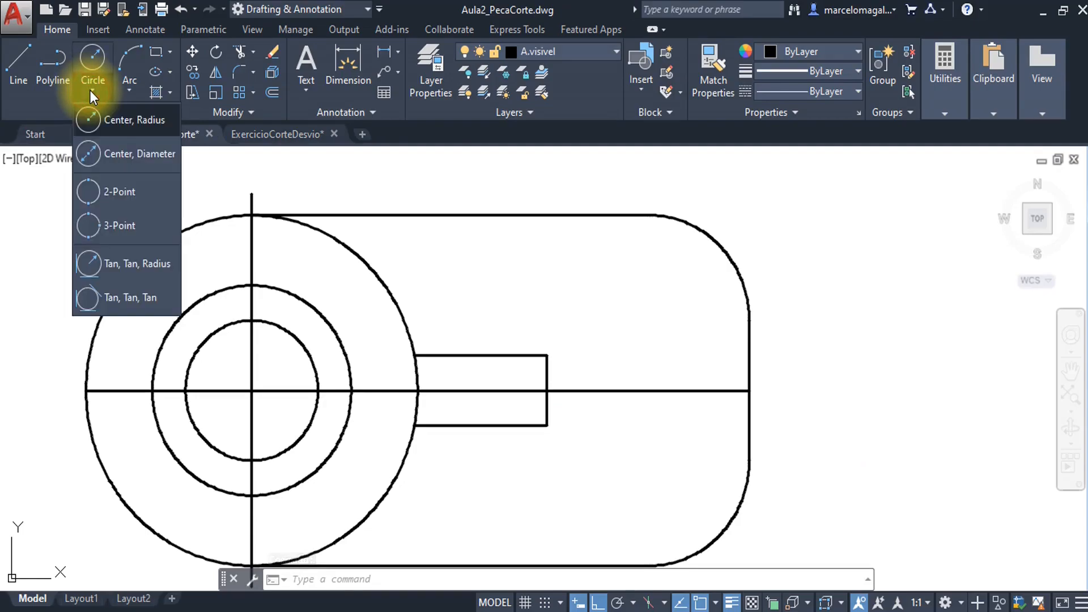
pyautogui.click(128, 157)
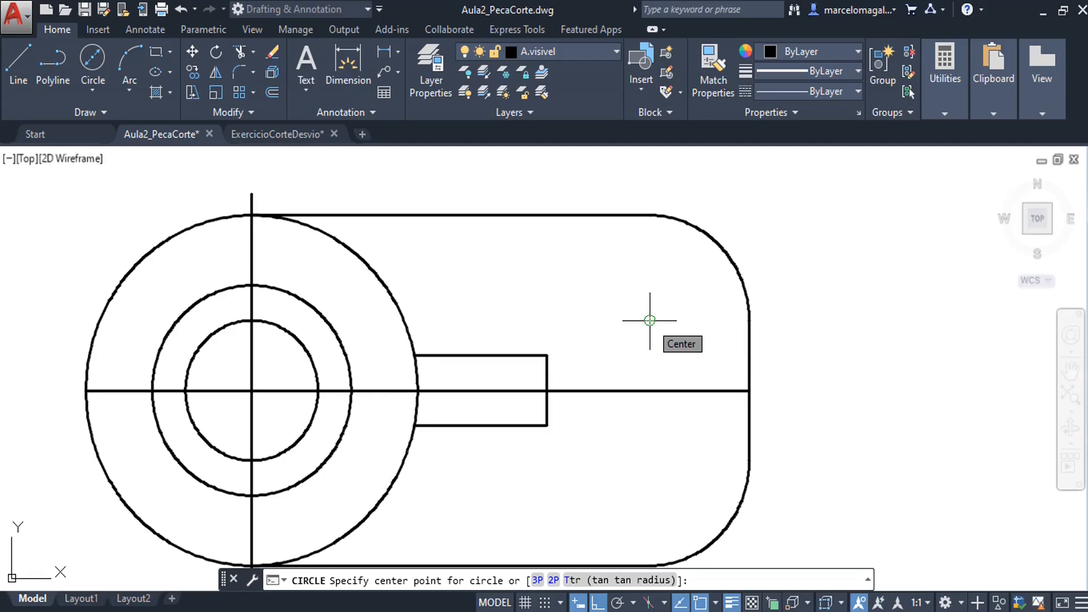
pyautogui.click(650, 320)
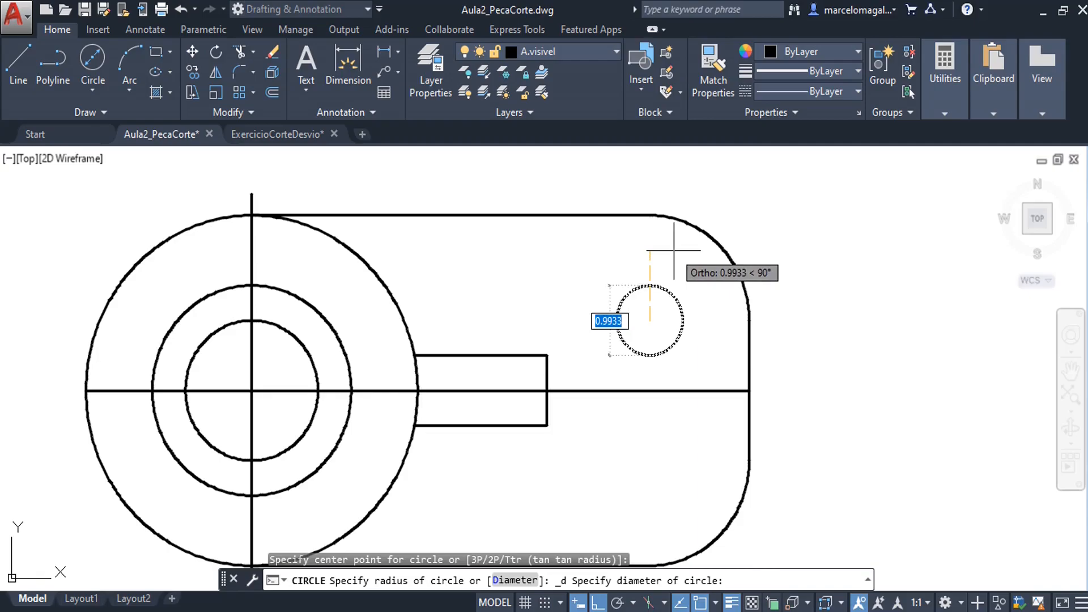
pyautogui.write('1')
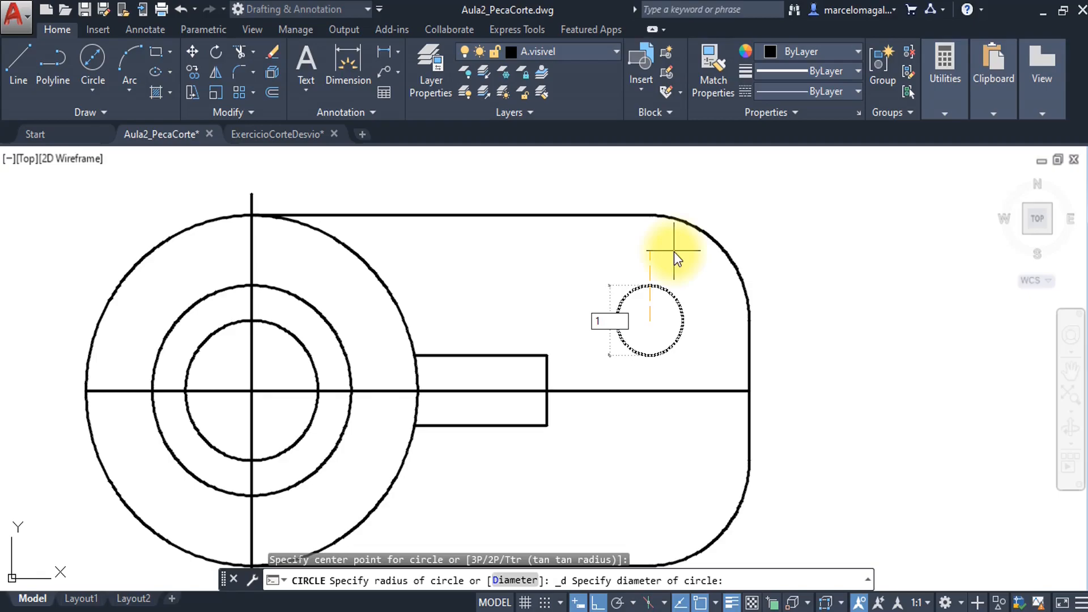
pyautogui.press('Return')
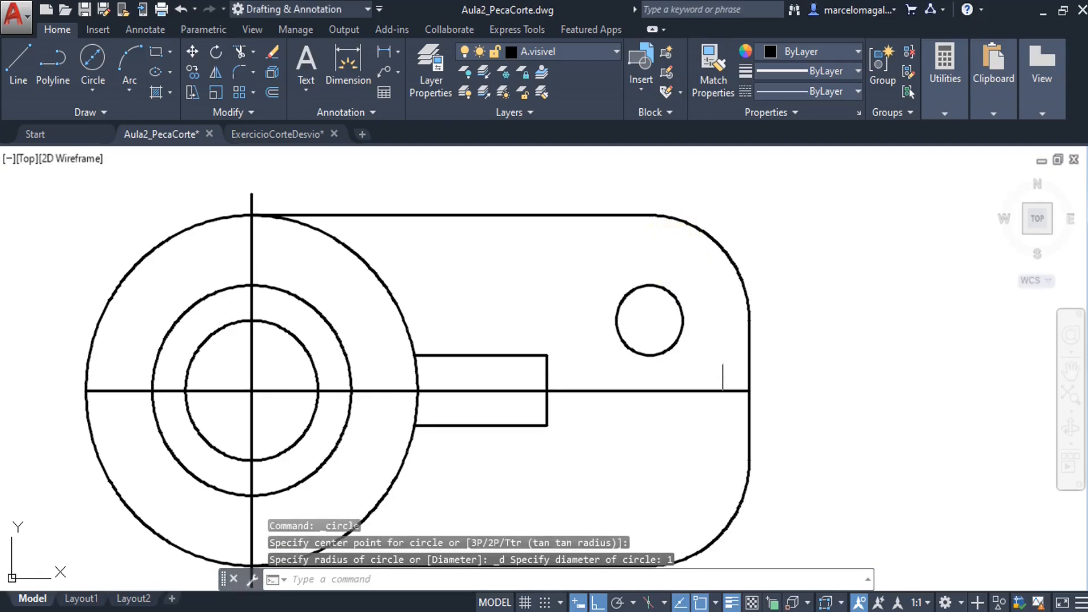
# Compare with the reference drawing and draw a vertical line from the small circle's bottom quadrant up to the outline's top edge
pyautogui.moveTo(692, 347); pyautogui.dragTo(697, 334, button='middle')
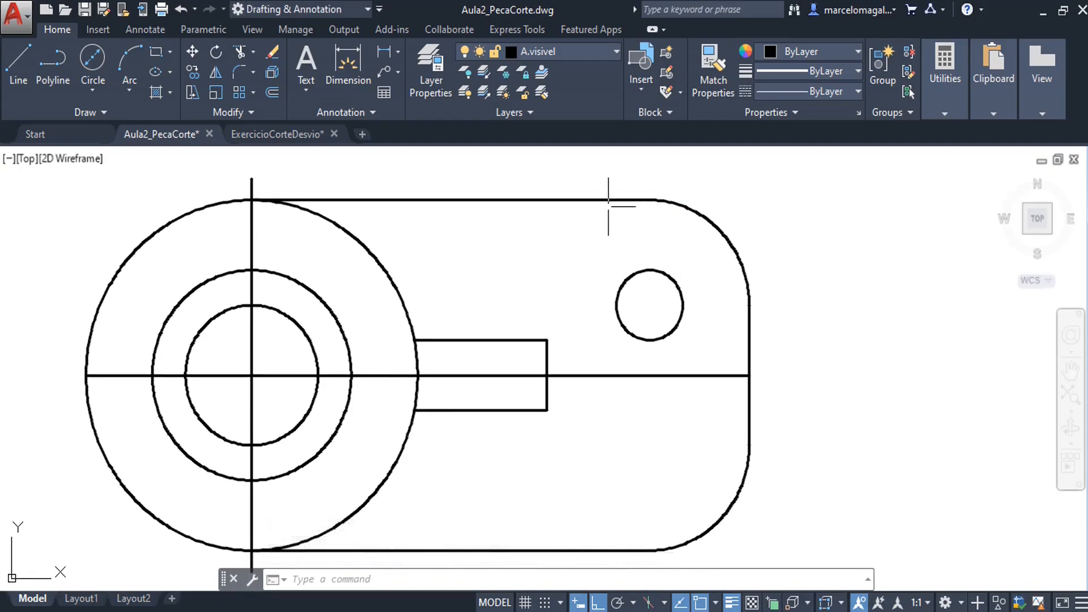
pyautogui.click(270, 134)
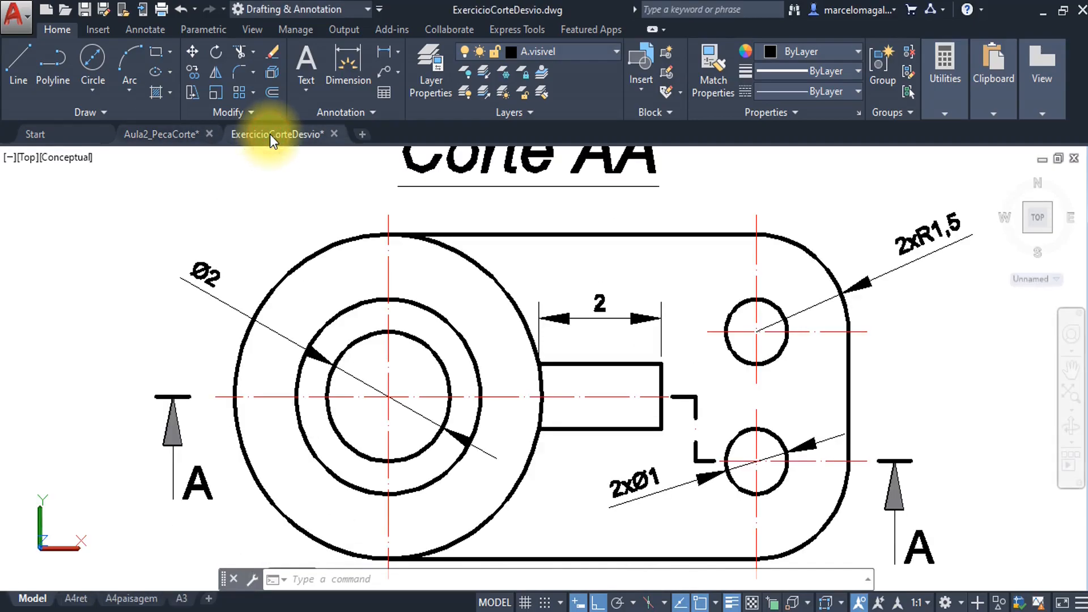
pyautogui.click(166, 132)
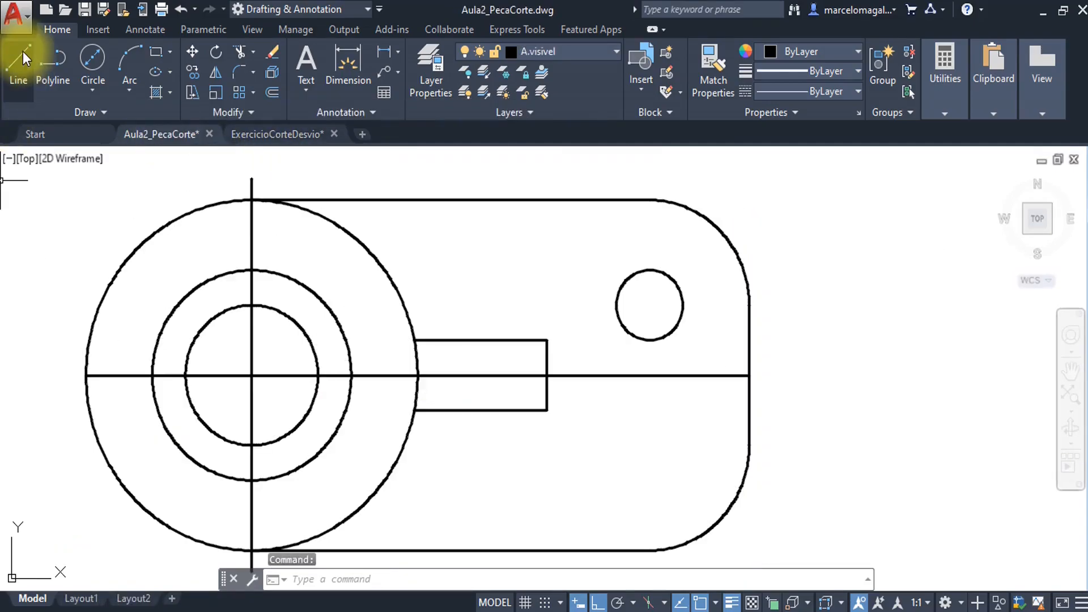
pyautogui.click(22, 65)
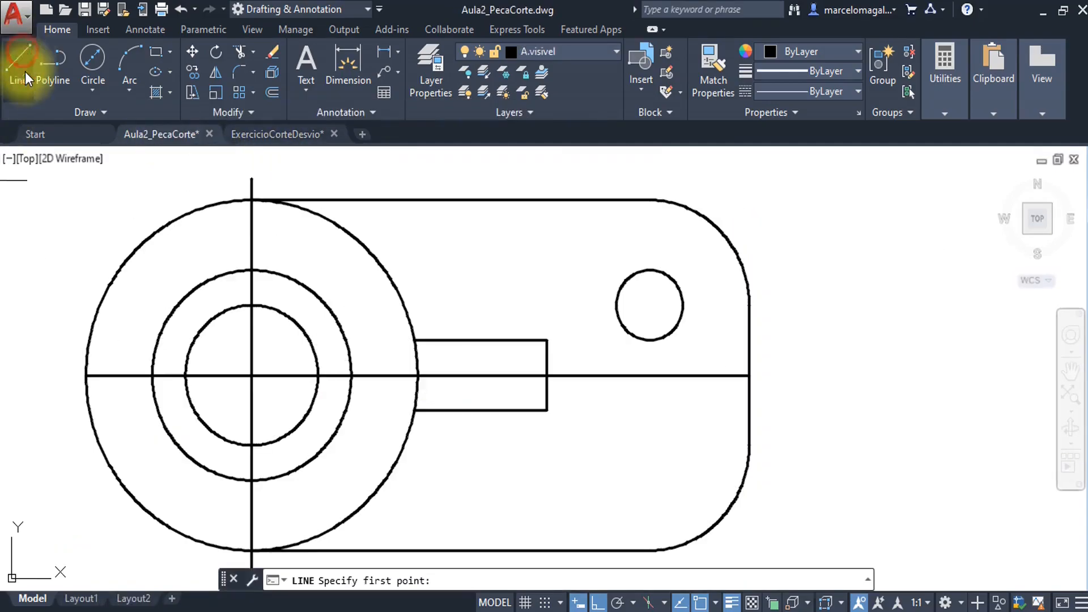
pyautogui.click(650, 340)
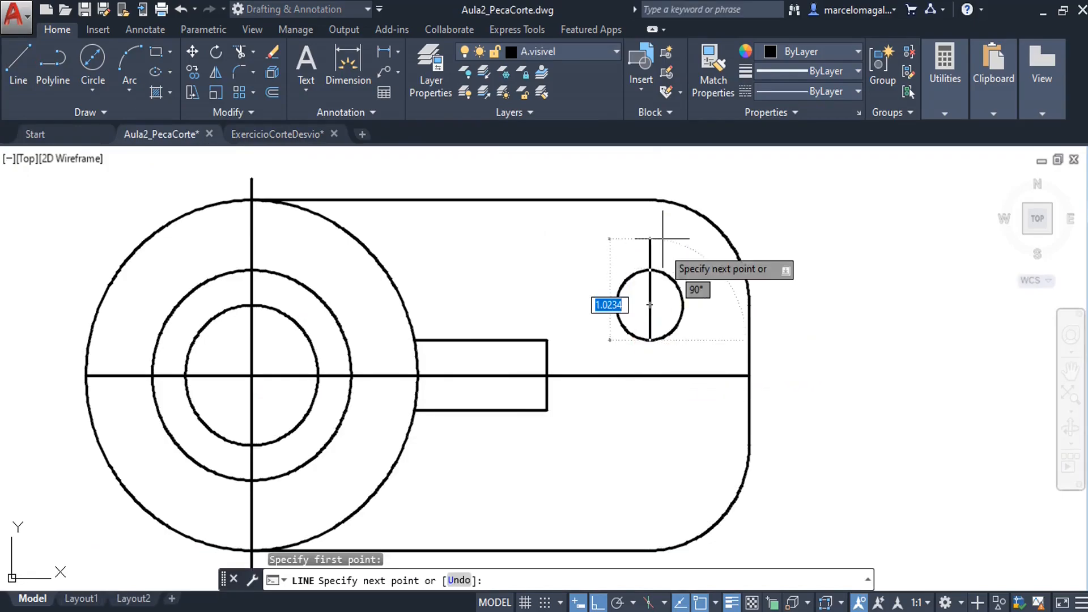
pyautogui.click(646, 201)
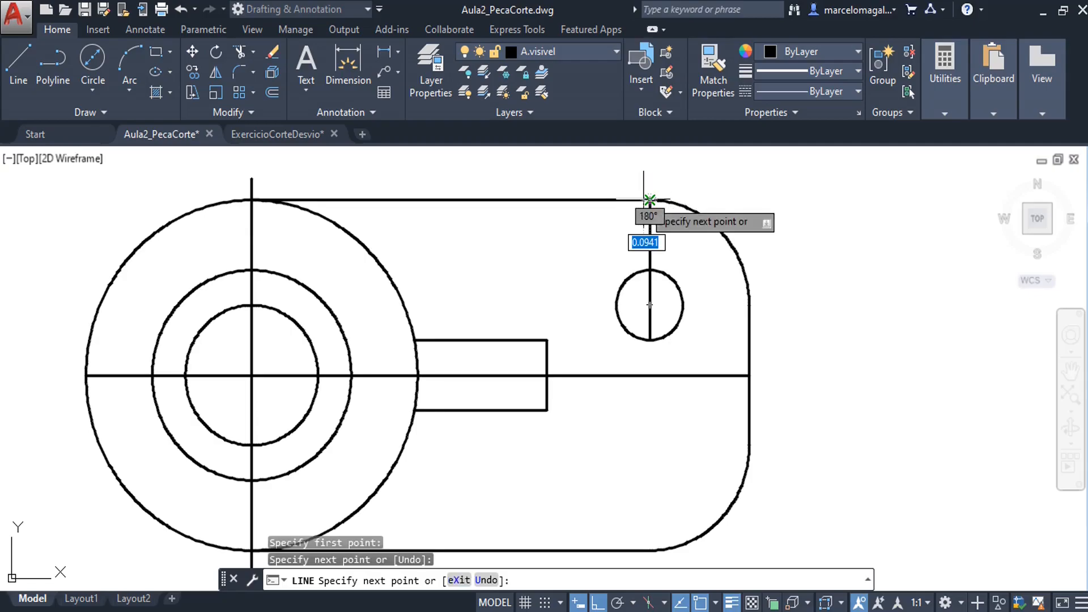
pyautogui.press('Escape')
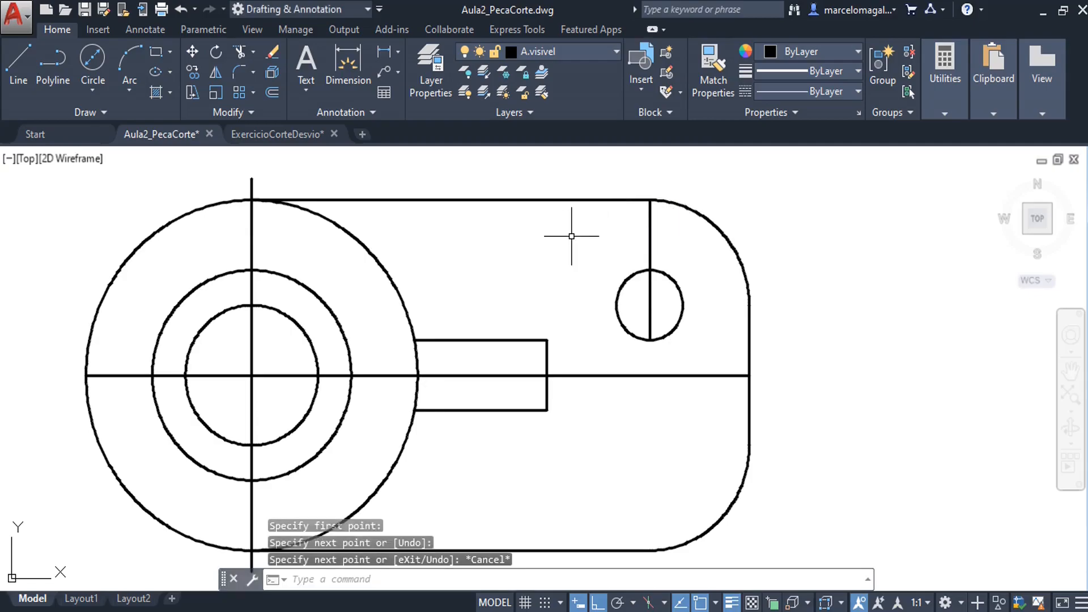
# Draw a horizontal line from the small circle's left quadrant to the outline's straight right edge
pyautogui.write('l')
pyautogui.press('Return')
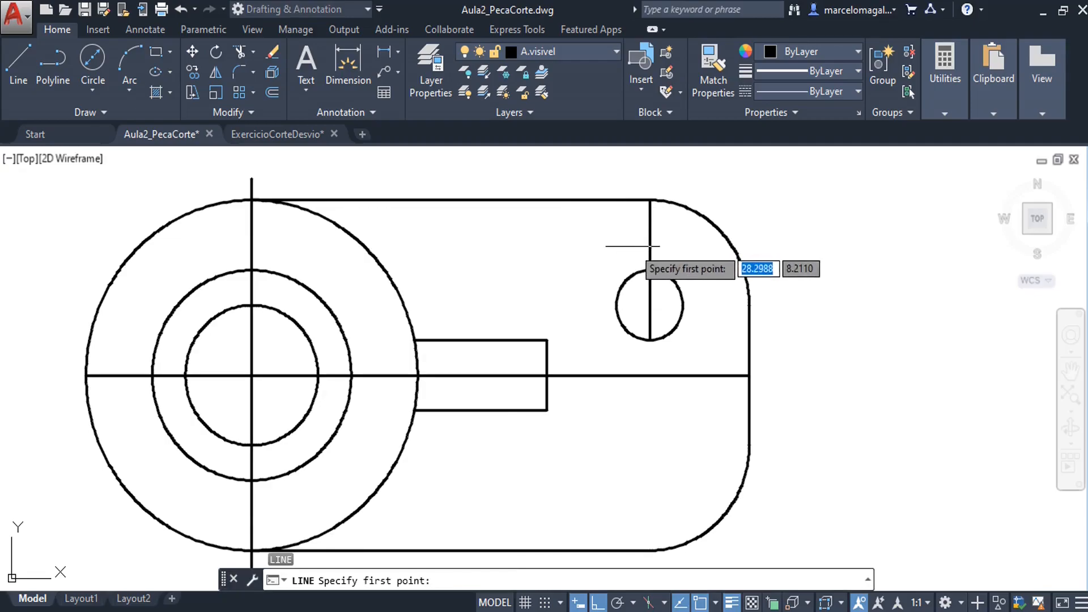
pyautogui.click(616, 305)
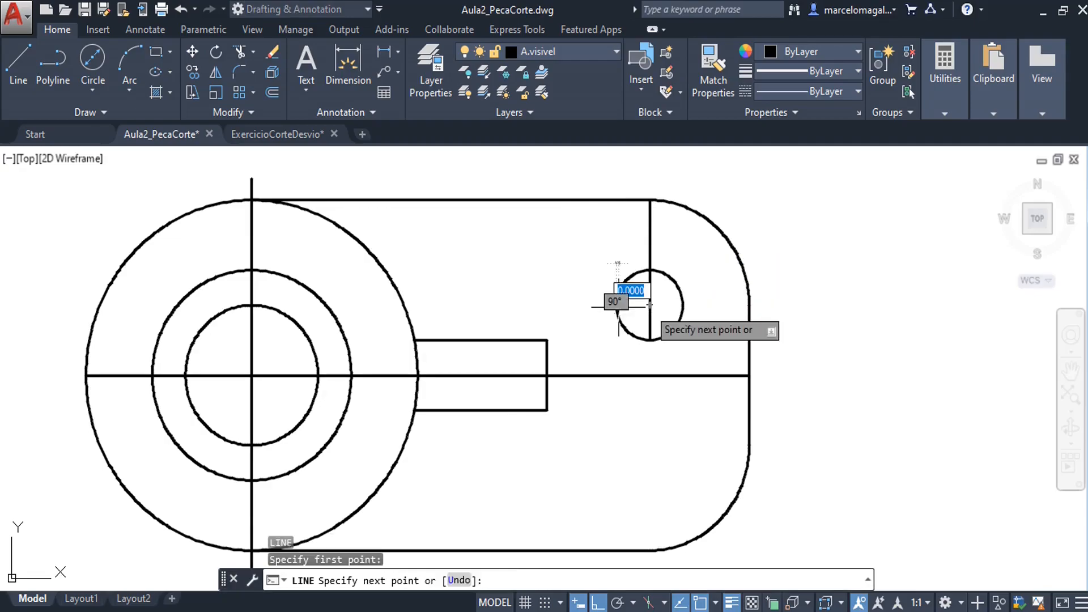
pyautogui.click(750, 305)
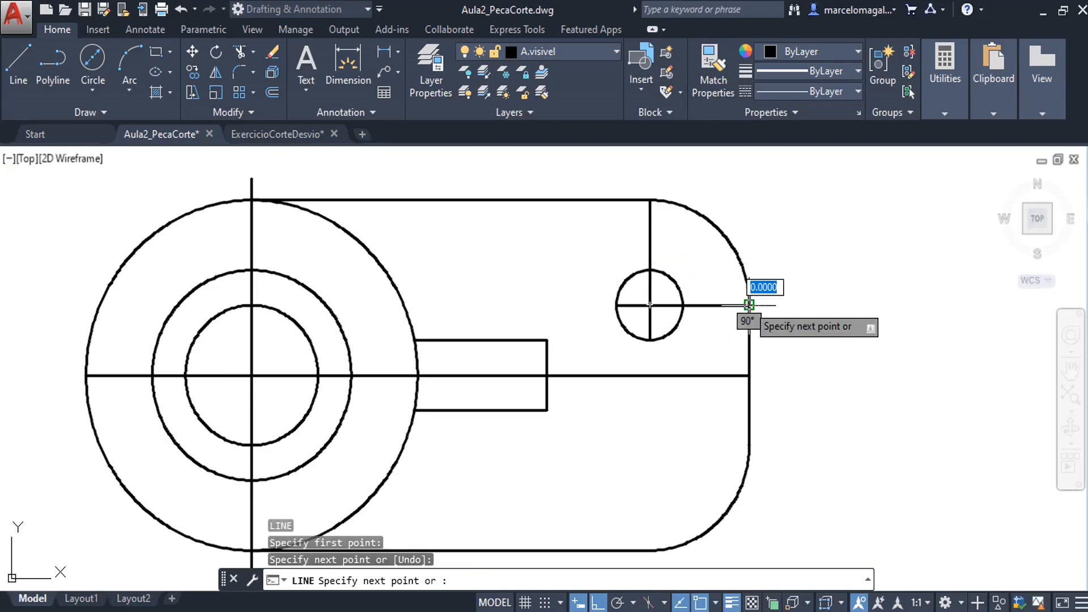
pyautogui.press('Escape')
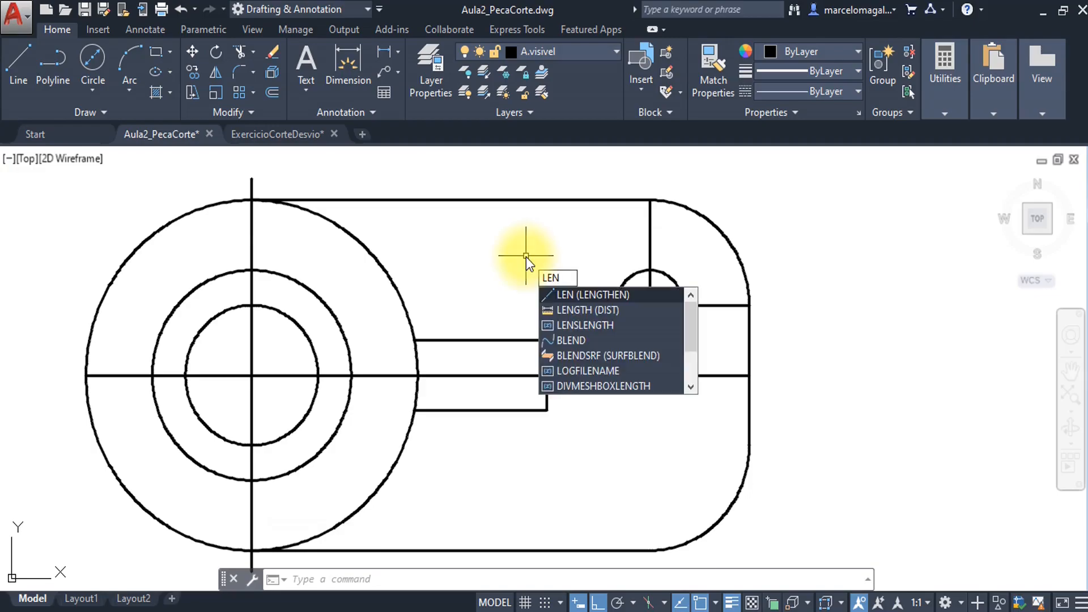
# Lengthen both ends of the small circle's vertical and horizontal centrelines by a delta of 0.3
pyautogui.press('Return')
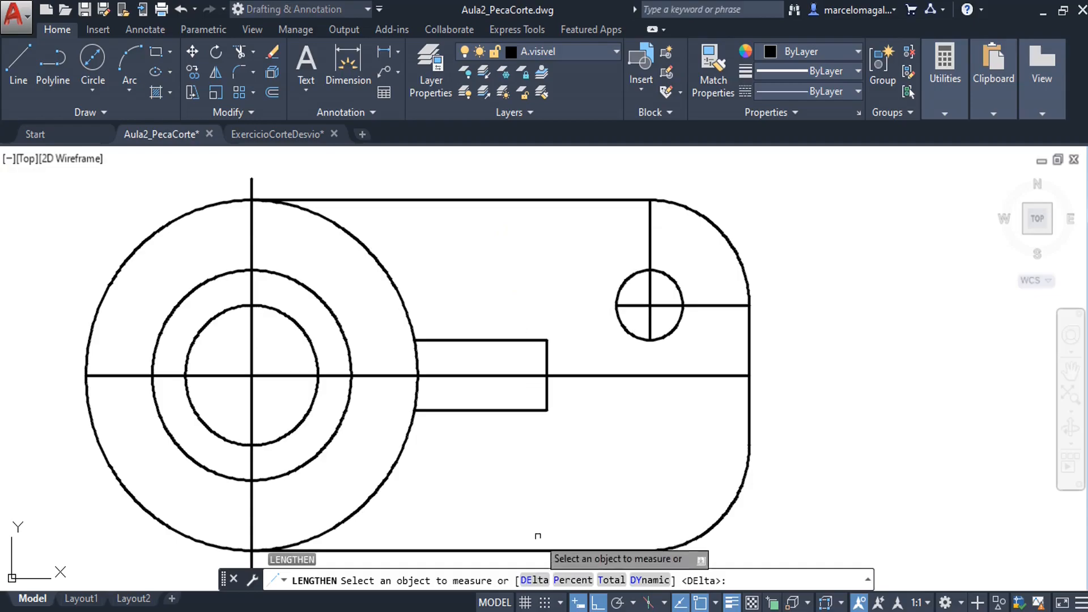
pyautogui.click(533, 581)
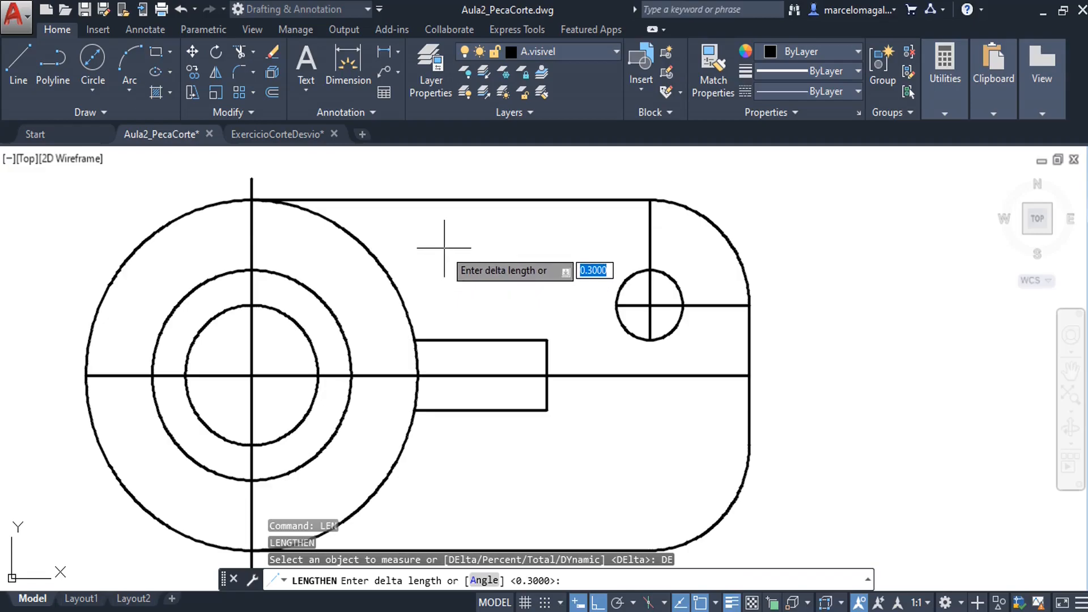
pyautogui.press('Return')
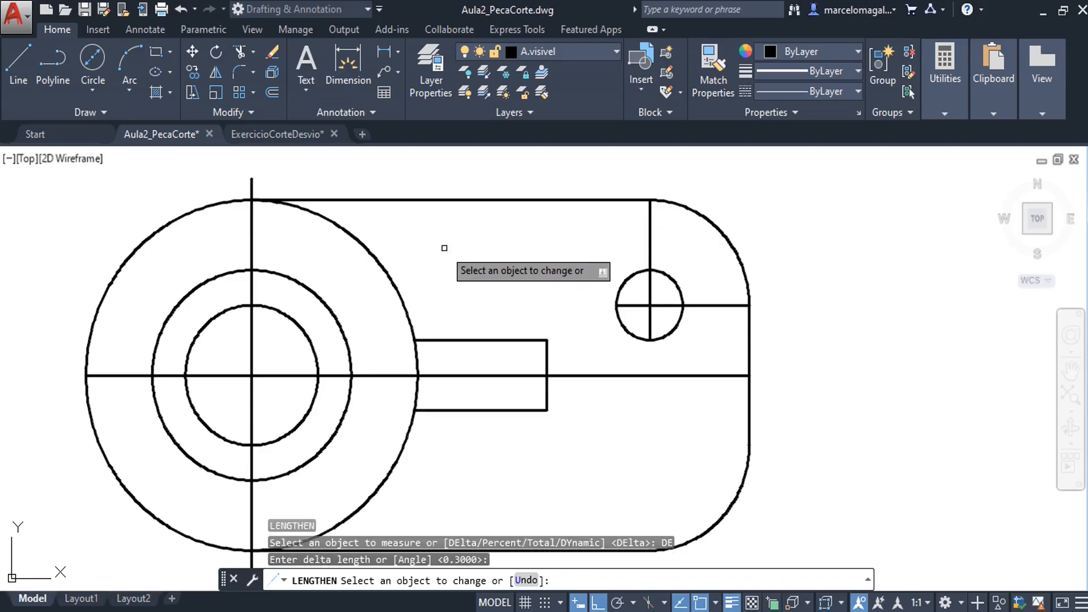
pyautogui.click(650, 214)
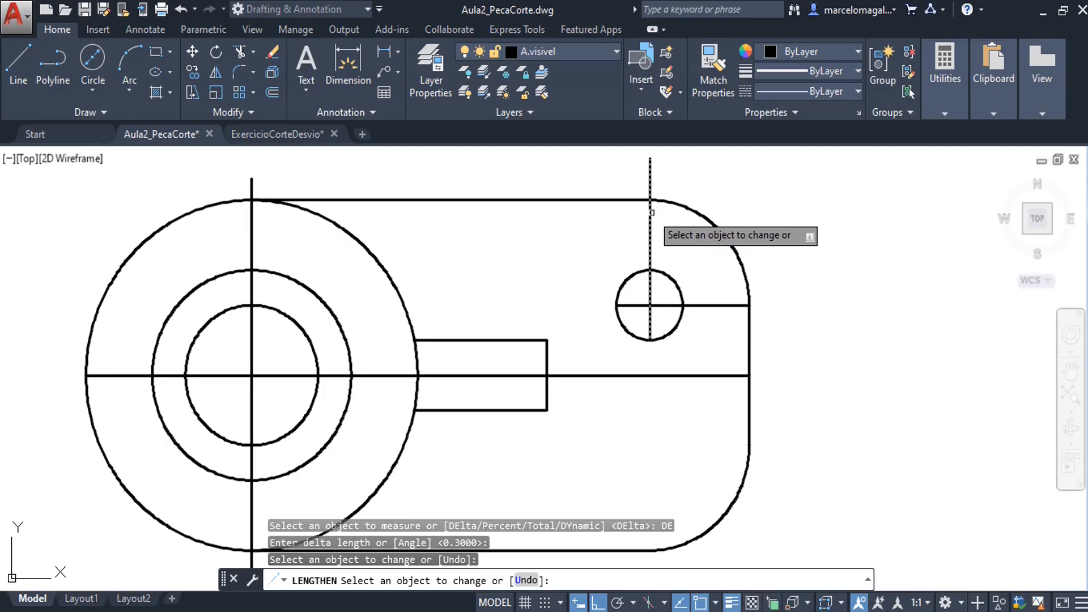
pyautogui.click(738, 305)
pyautogui.click(643, 376)
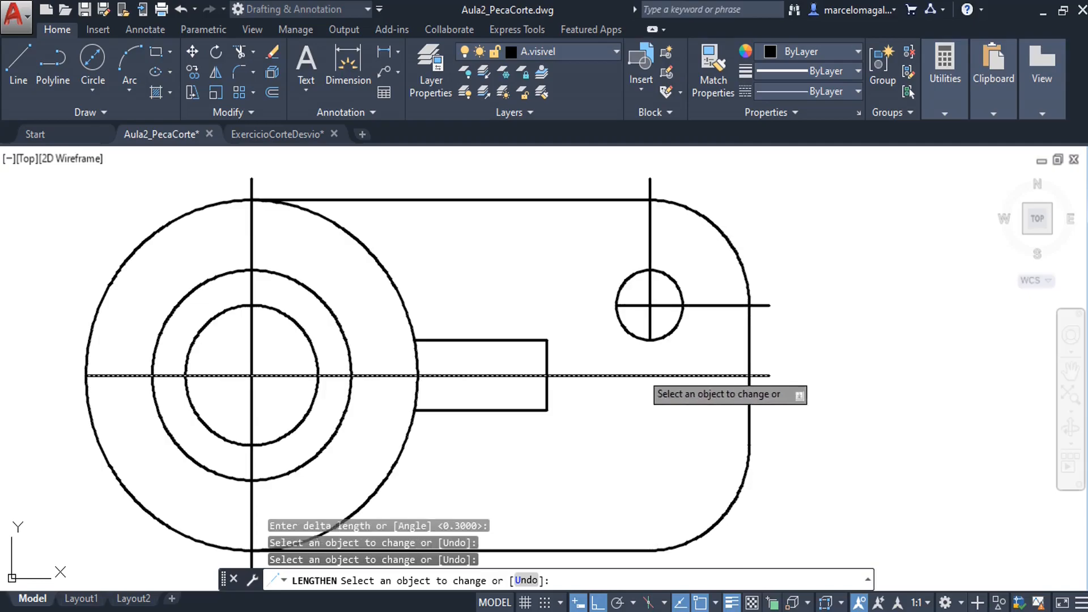
pyautogui.click(627, 306)
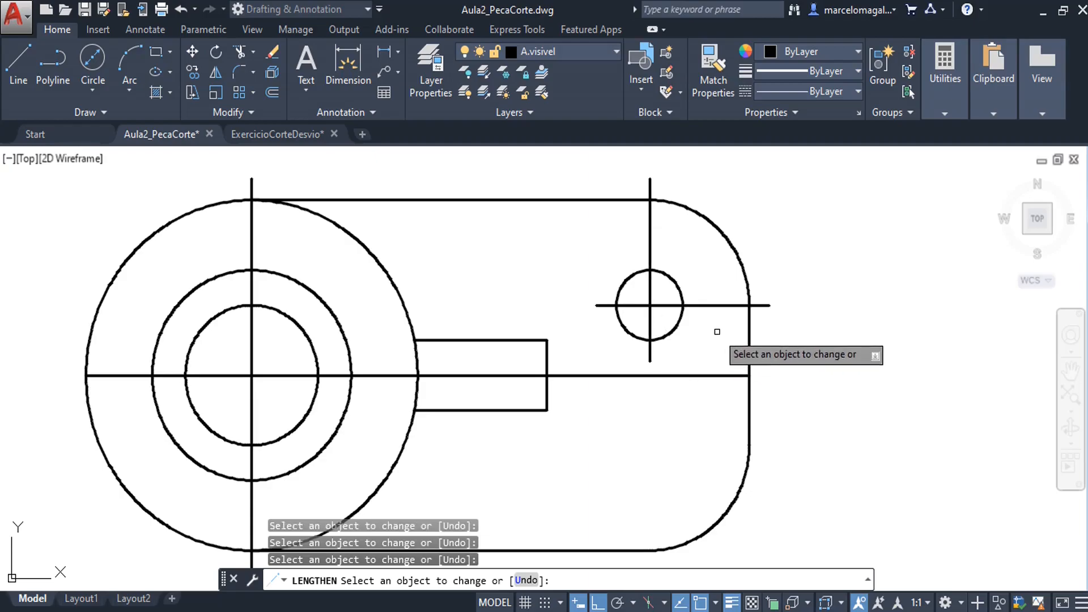
pyautogui.press('Escape')
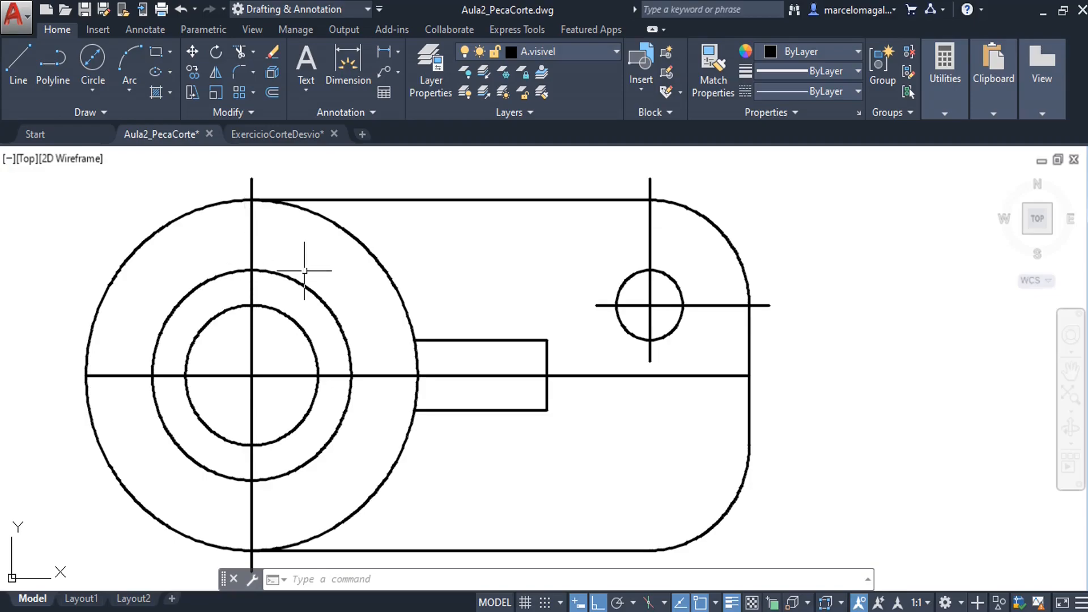
# Assign the vertical line through the concentric circles to the L.centro layer
pyautogui.click(251, 238)
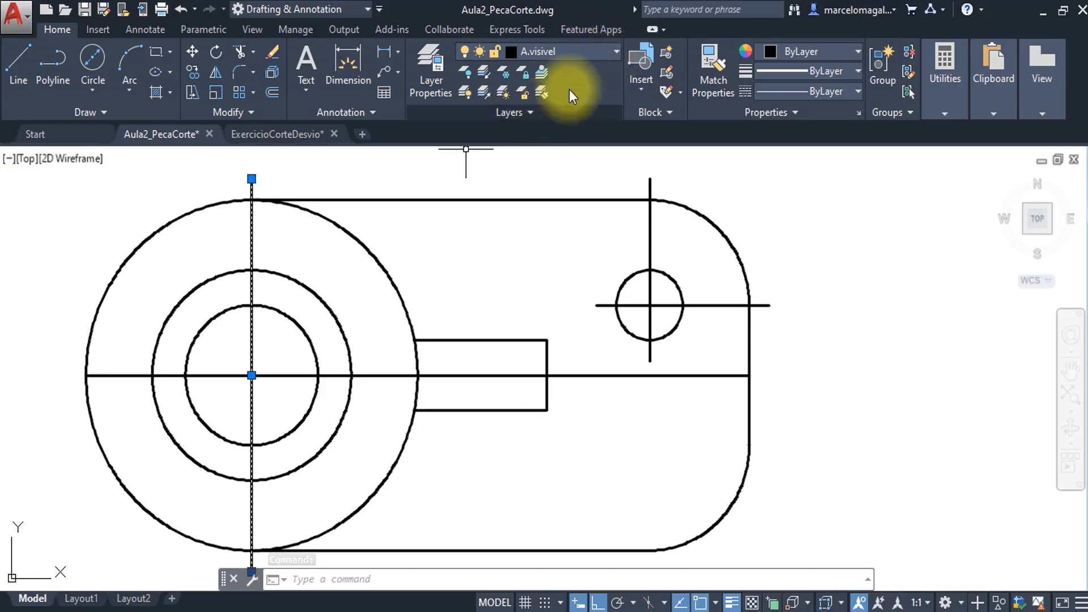
pyautogui.click(615, 52)
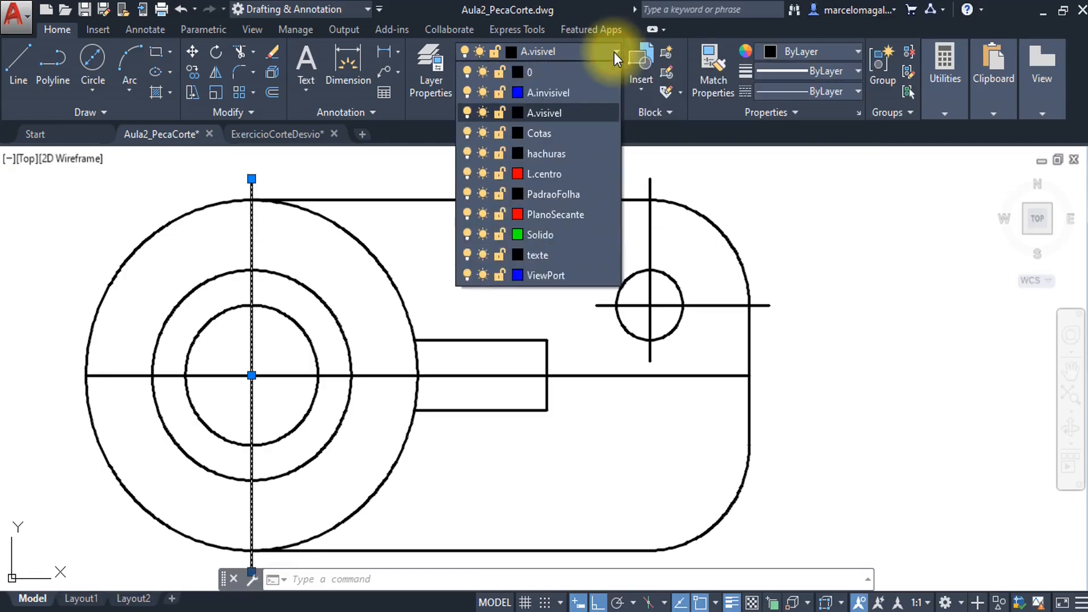
pyautogui.click(545, 174)
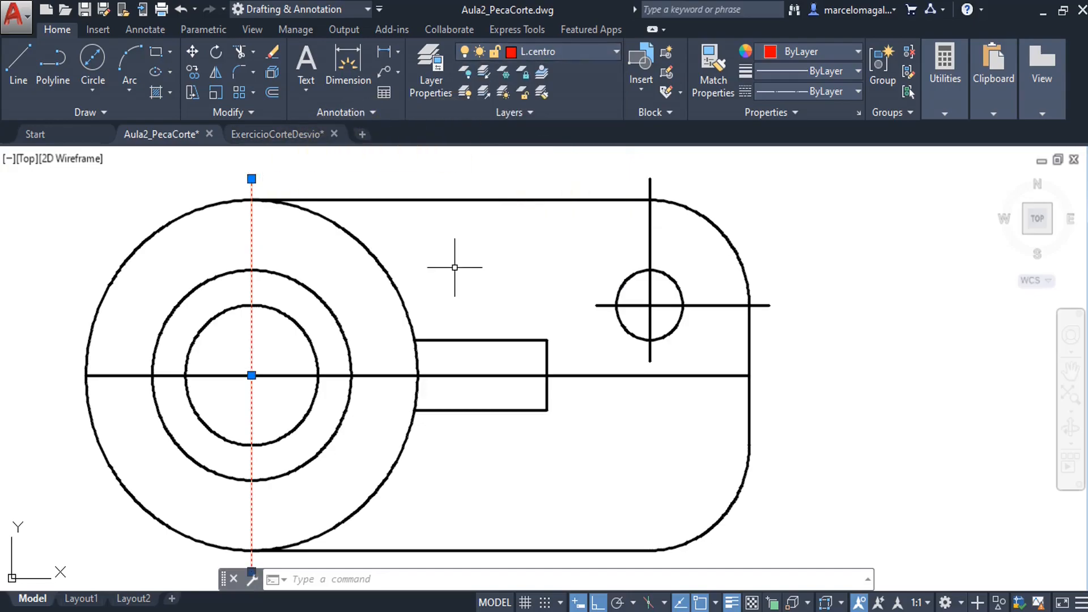
pyautogui.press('Escape')
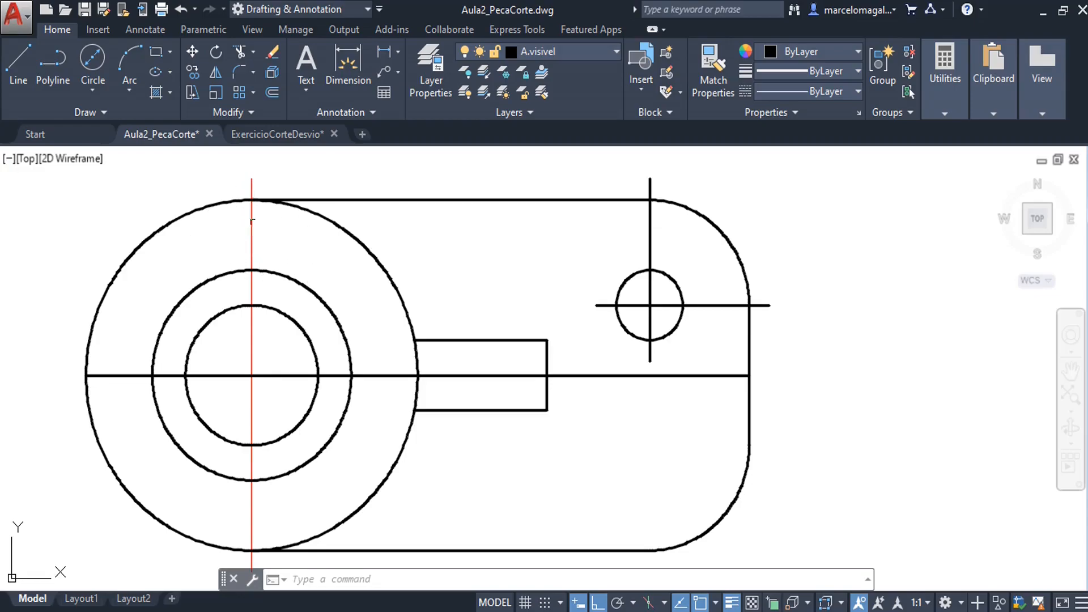
# Match the long horizontal line and the small circle's two centrelines to the properties of the red vertical centreline
pyautogui.moveTo(287, 241); pyautogui.dragTo(283, 237, button='middle')
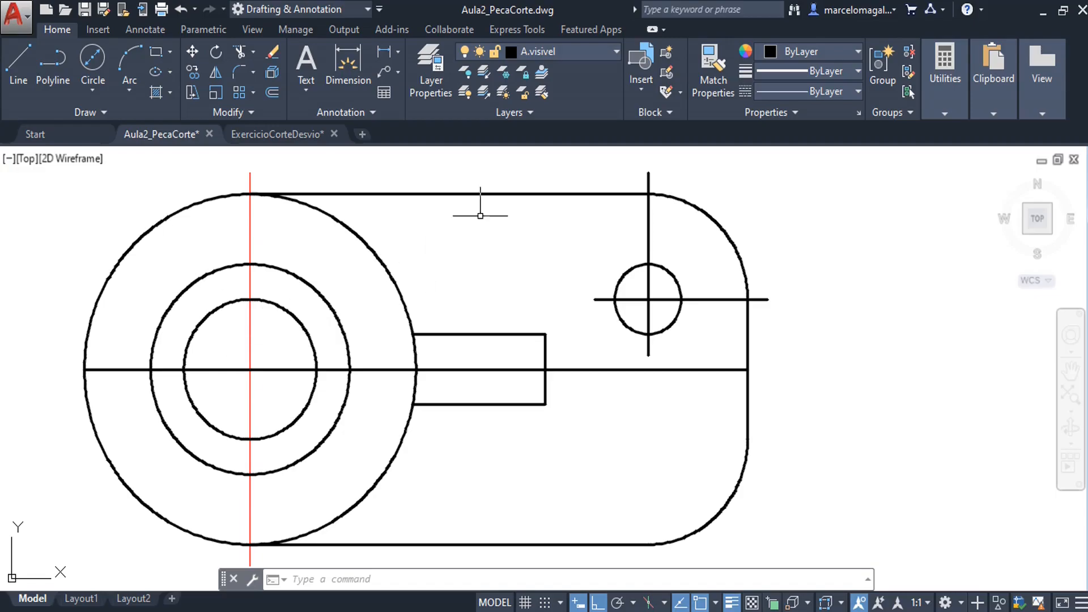
pyautogui.click(707, 74)
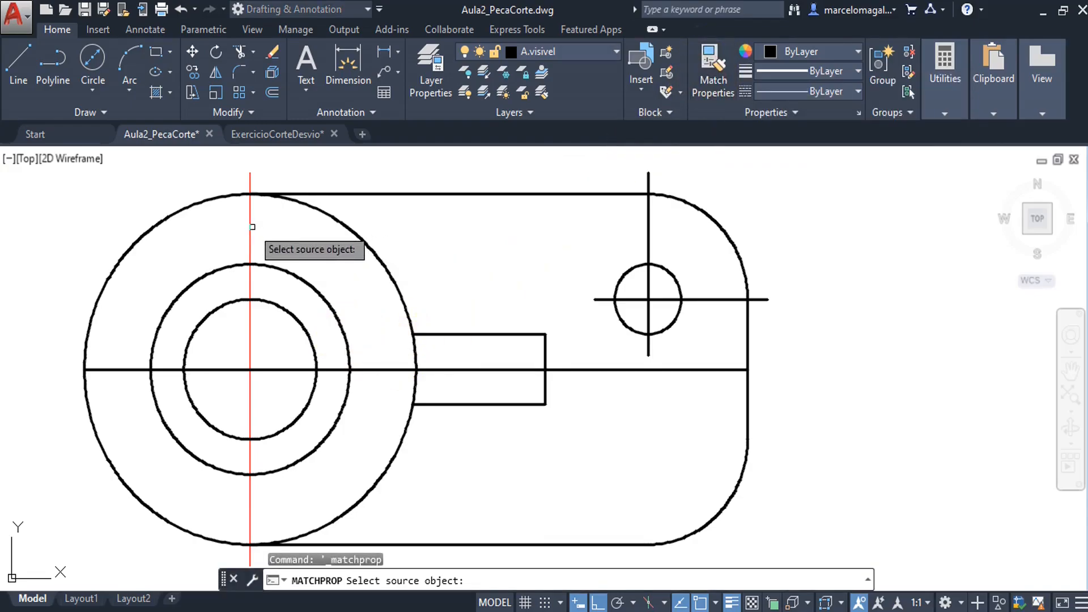
pyautogui.click(250, 227)
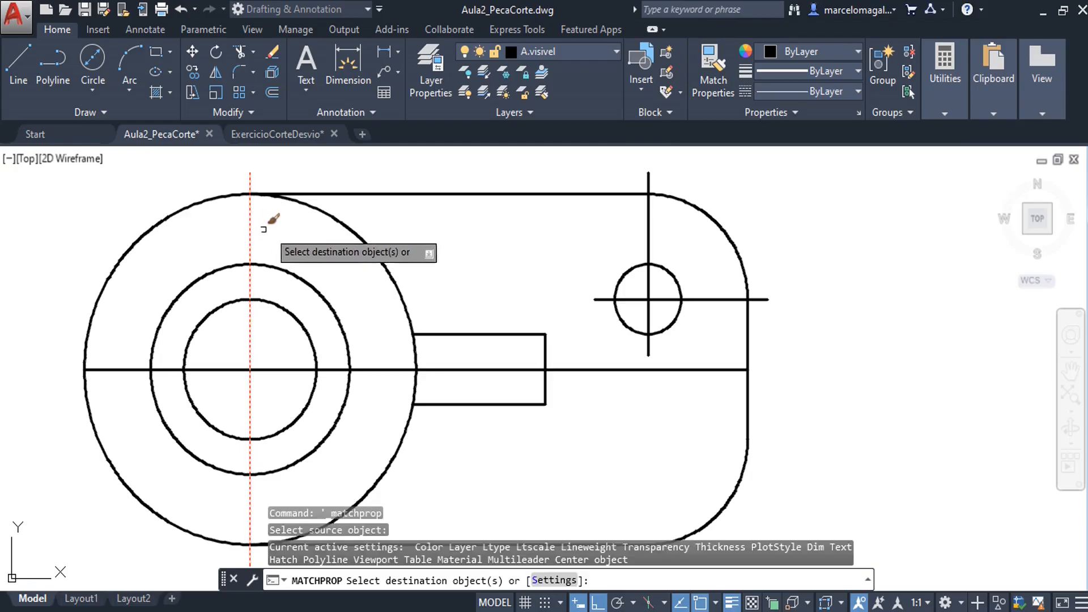
pyautogui.click(366, 372)
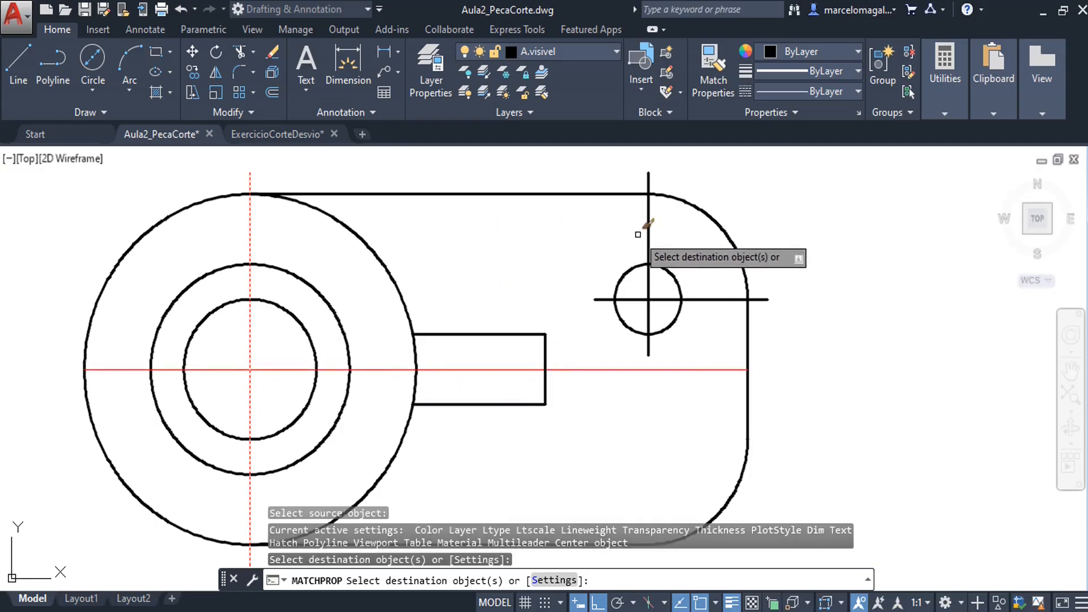
pyautogui.click(659, 282)
pyautogui.click(646, 301)
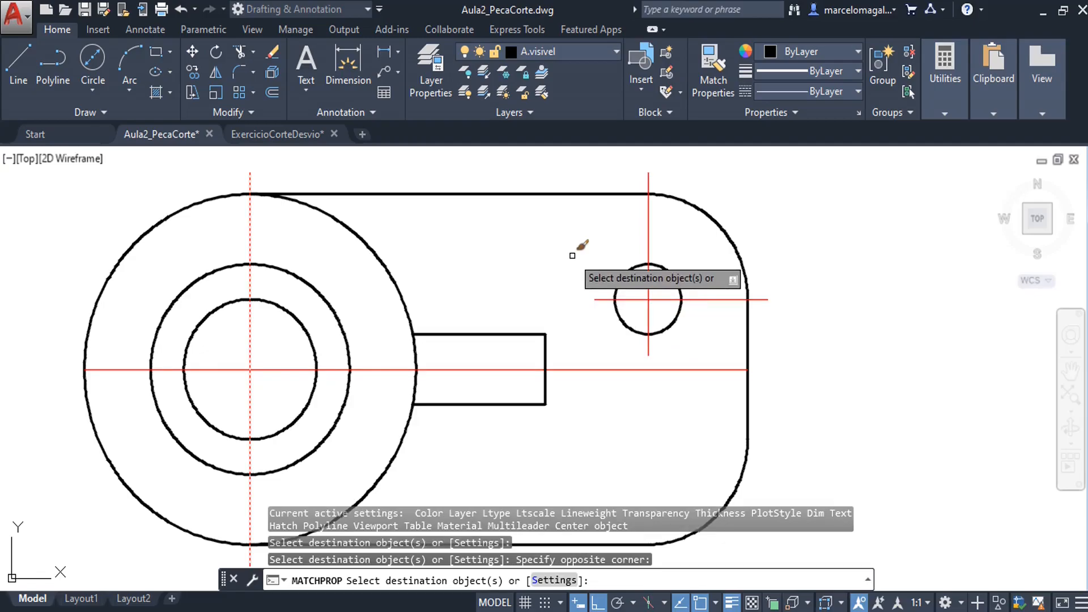
# Mirror the small circle and its two centrelines about the long horizontal centreline, keeping the source objects
pyautogui.press('Escape')
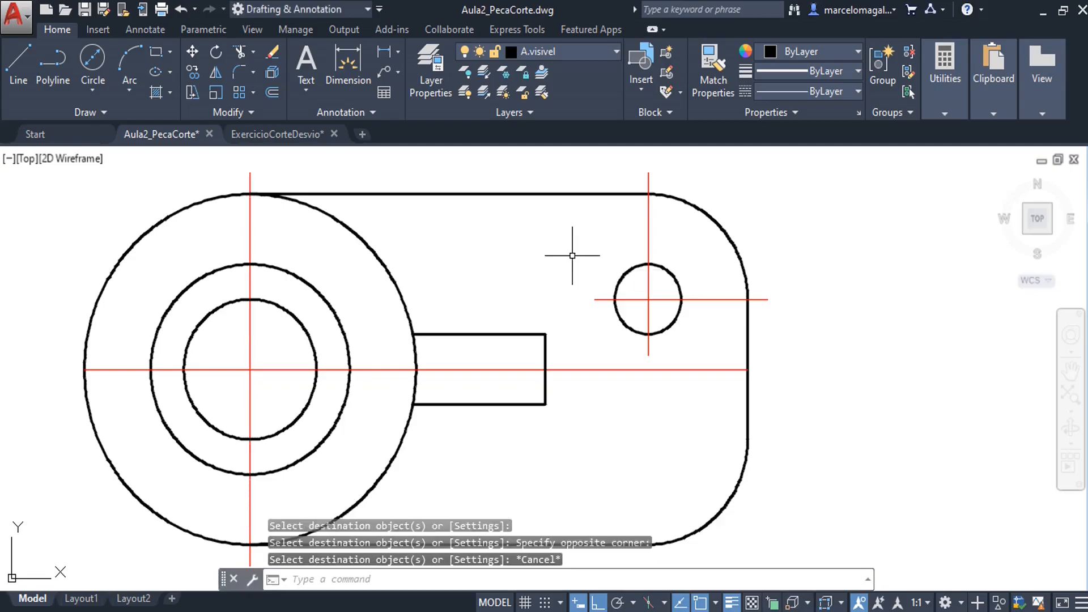
pyautogui.moveTo(704, 400); pyautogui.dragTo(696, 380, button='middle')
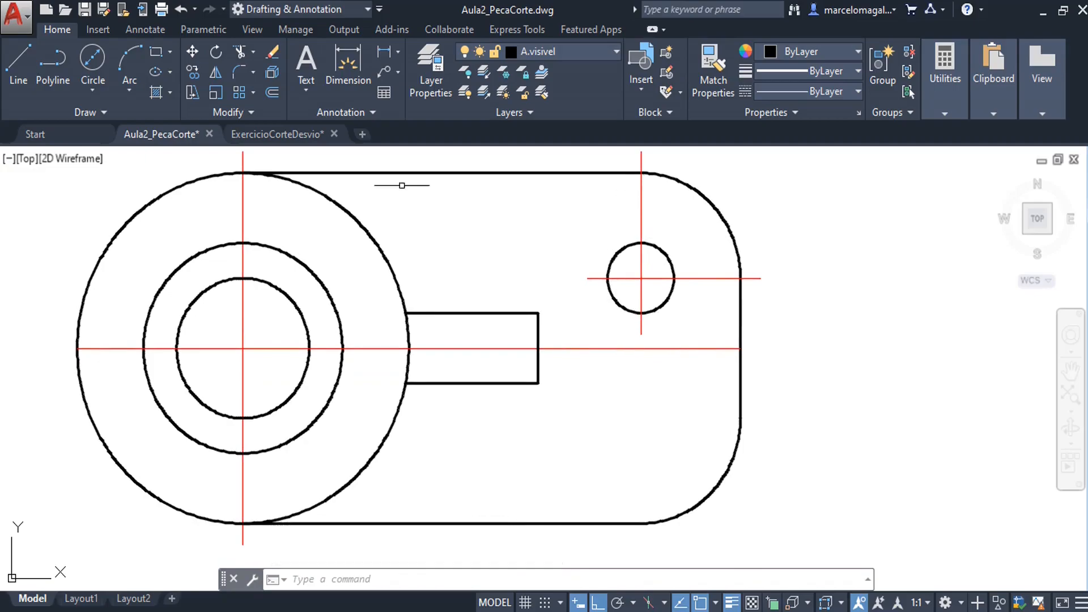
pyautogui.click(284, 137)
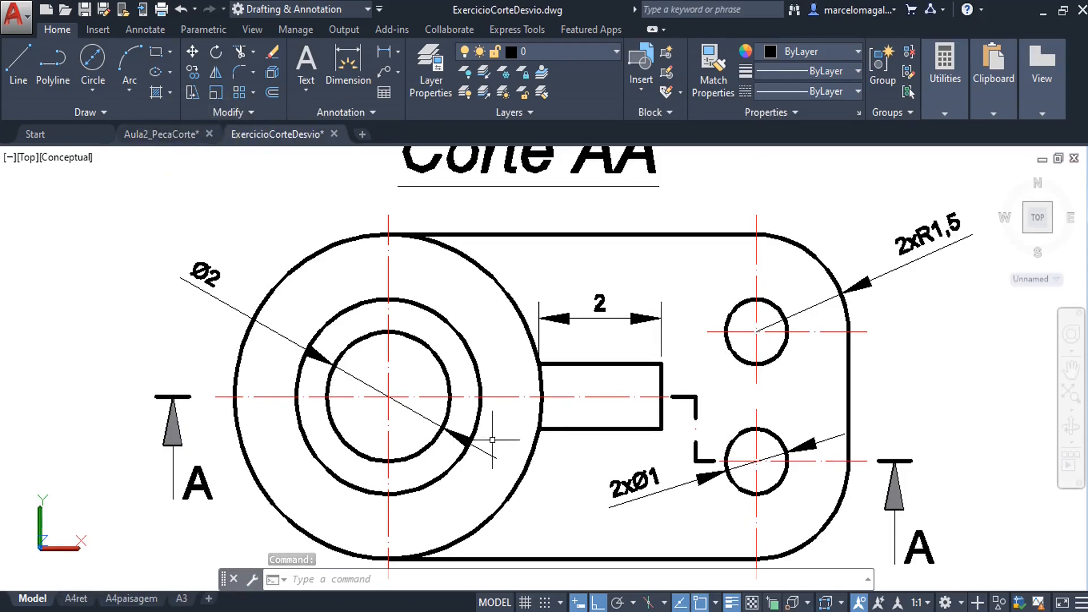
pyautogui.click(161, 135)
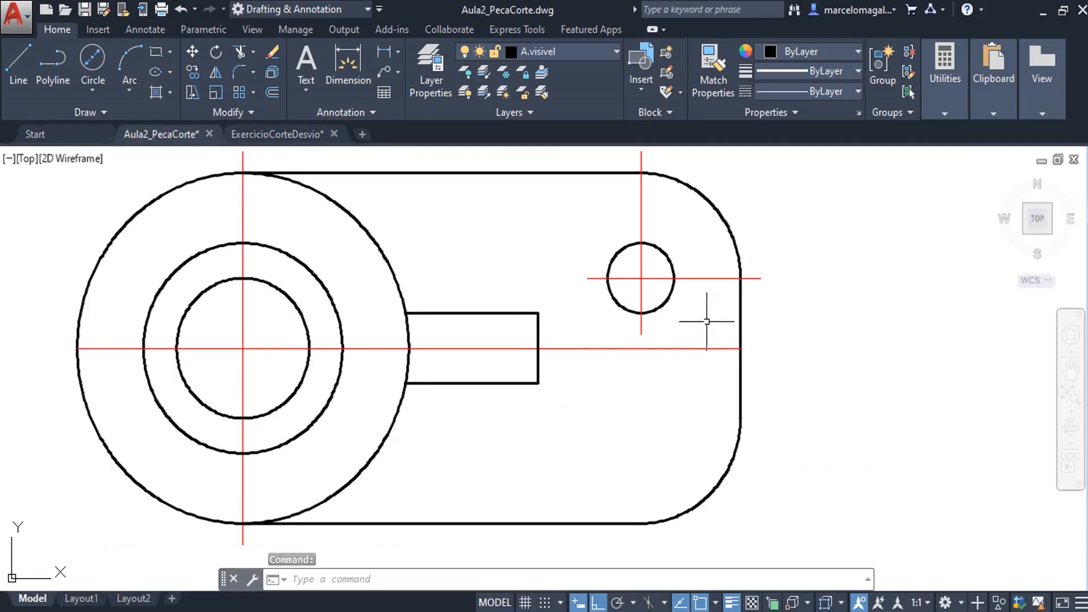
pyautogui.click(559, 604)
pyautogui.click(578, 602)
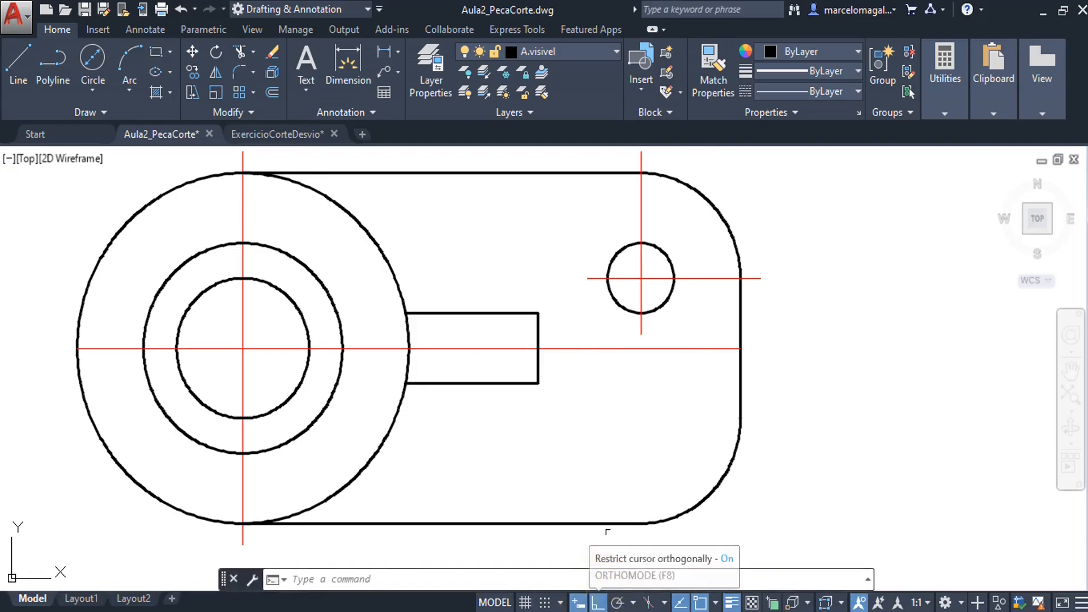
pyautogui.click(215, 72)
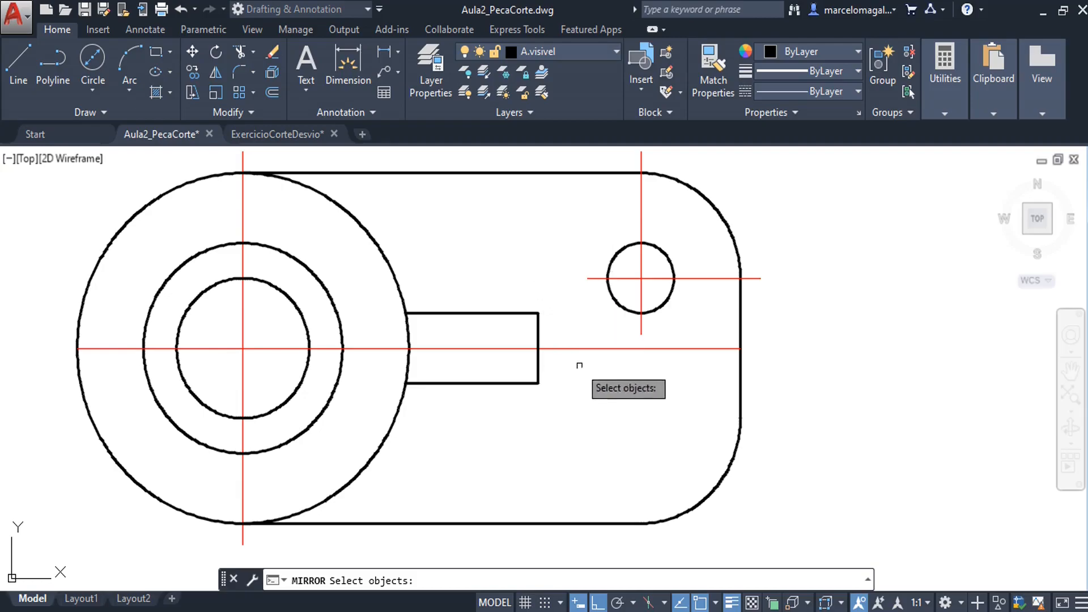
pyautogui.click(691, 234)
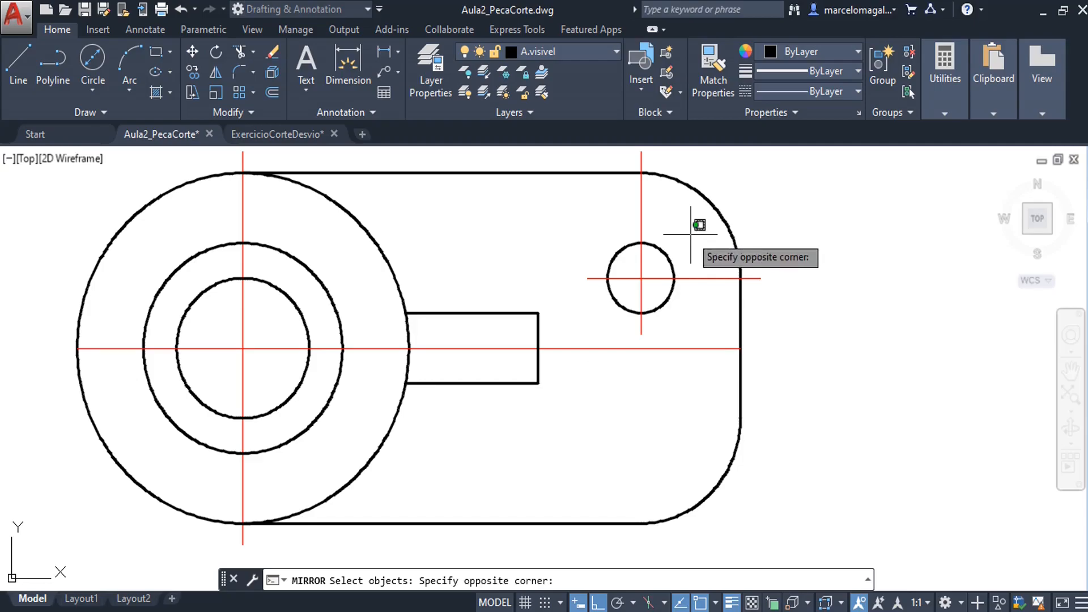
pyautogui.click(612, 326)
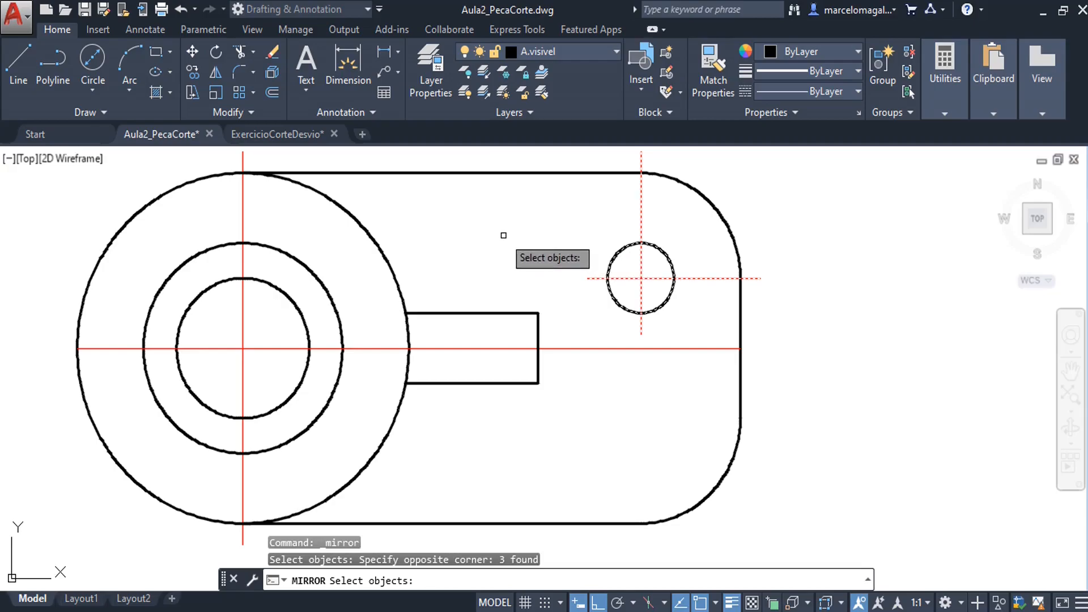
pyautogui.press('Return')
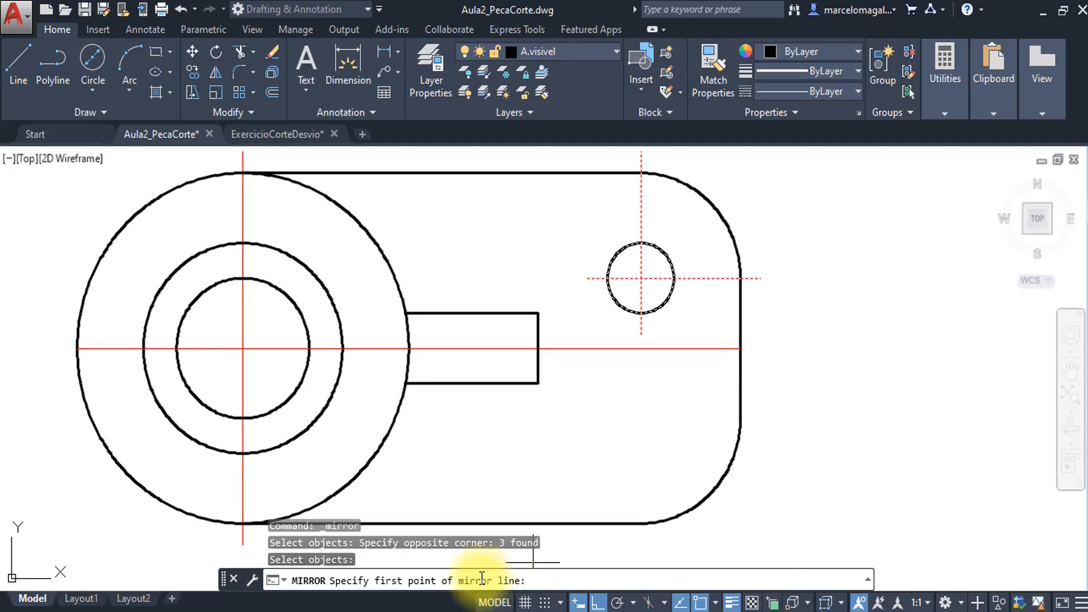
pyautogui.click(741, 348)
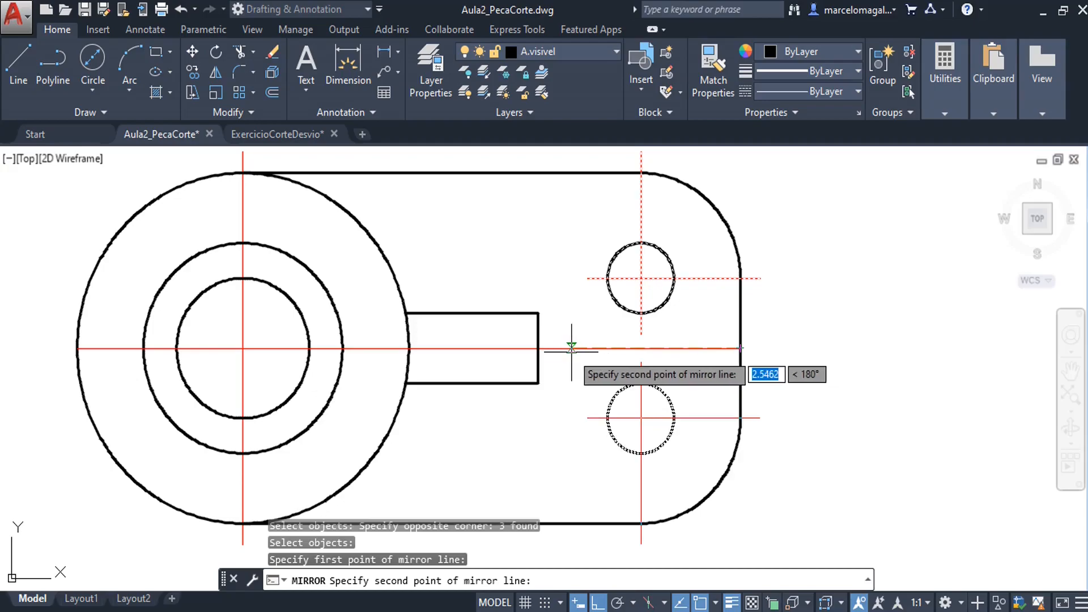
pyautogui.click(861, 339)
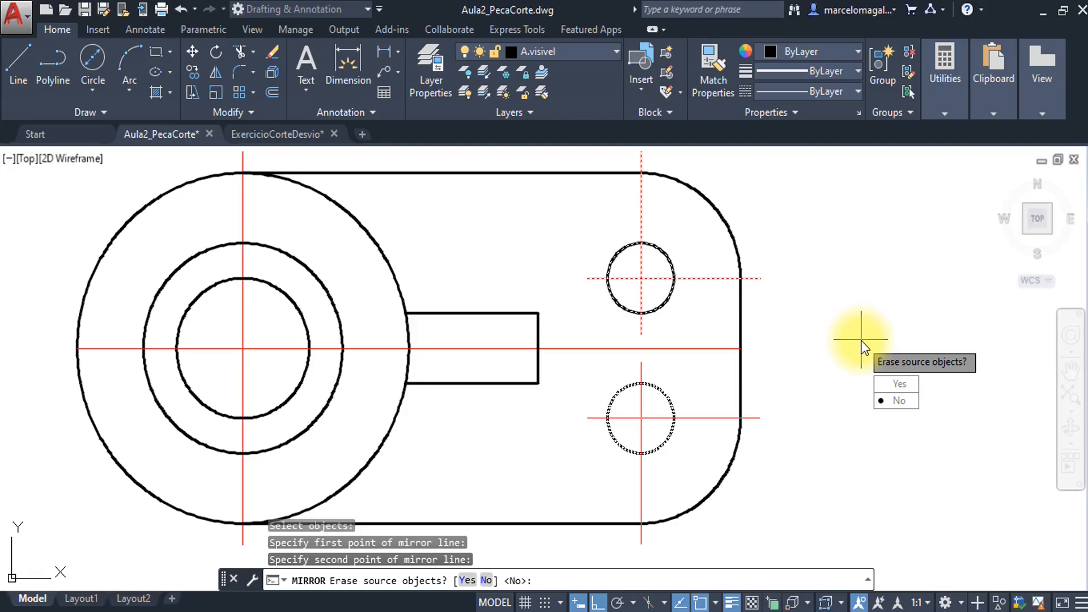
pyautogui.press('Return')
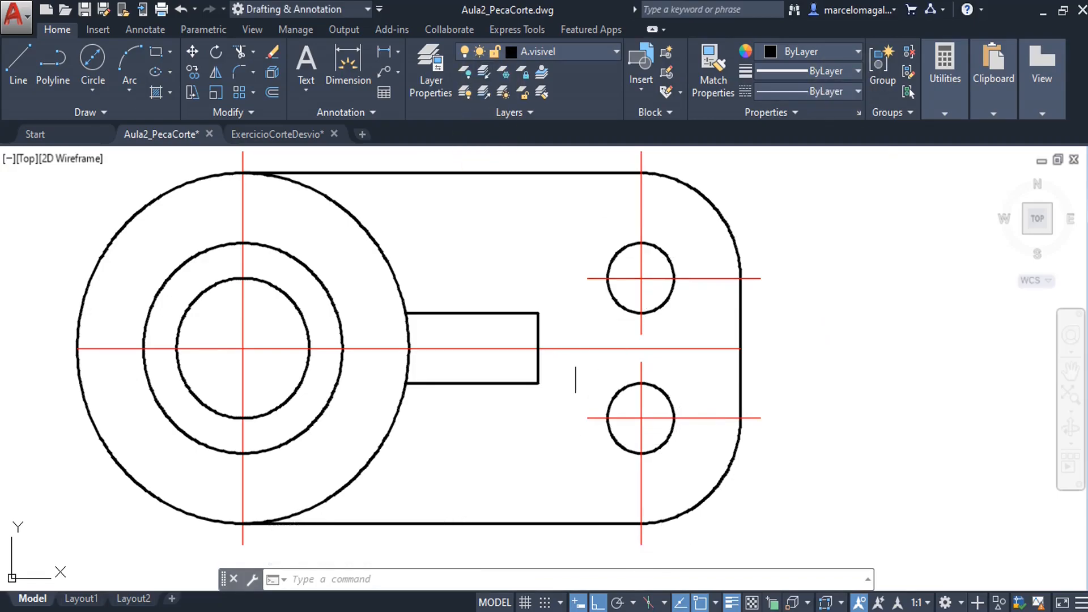
# Draw a vertical line from the left end of the lower small circle's horizontal centreline up to the long horizontal centreline
pyautogui.click(269, 135)
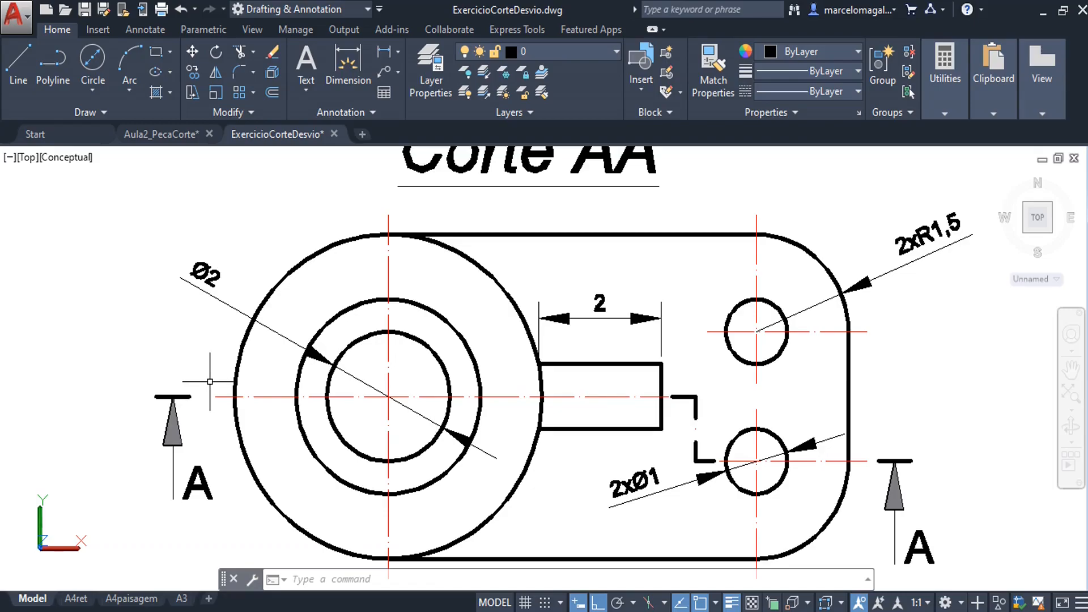
pyautogui.click(159, 138)
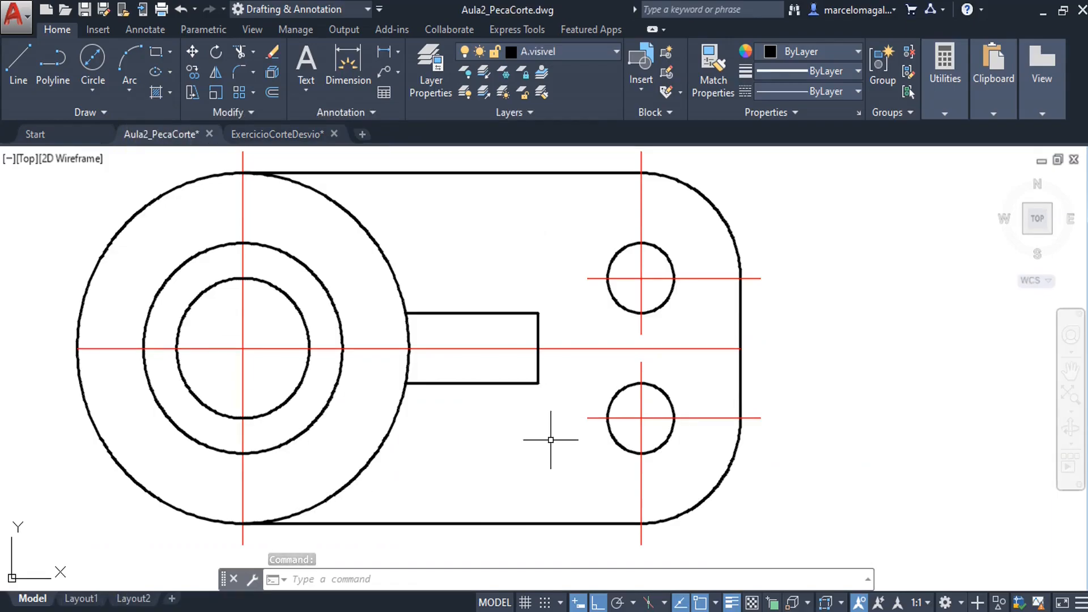
pyautogui.write('L')
pyautogui.press('Return')
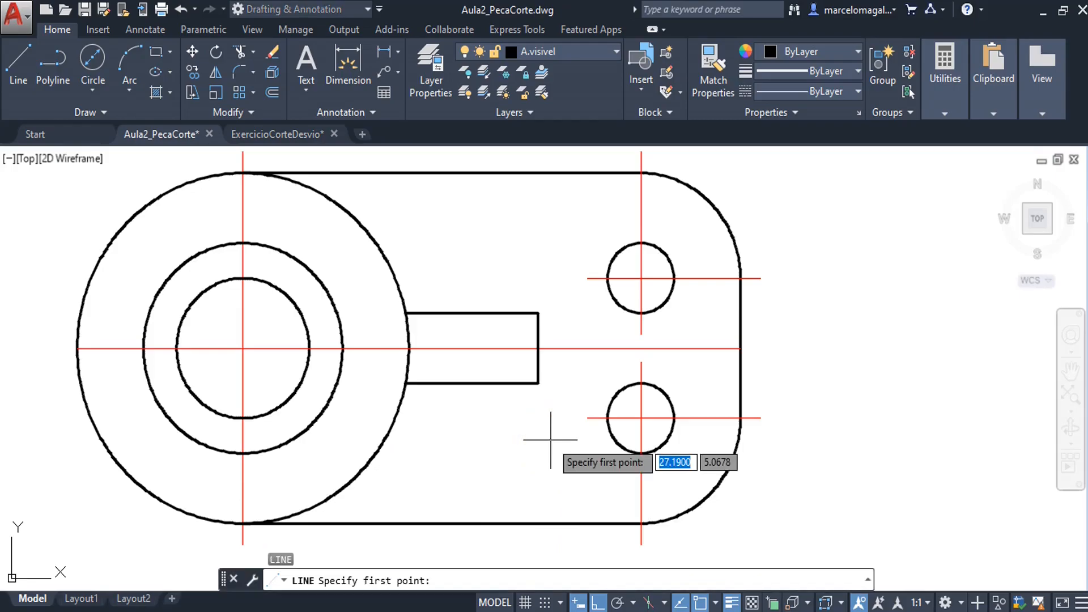
pyautogui.click(587, 418)
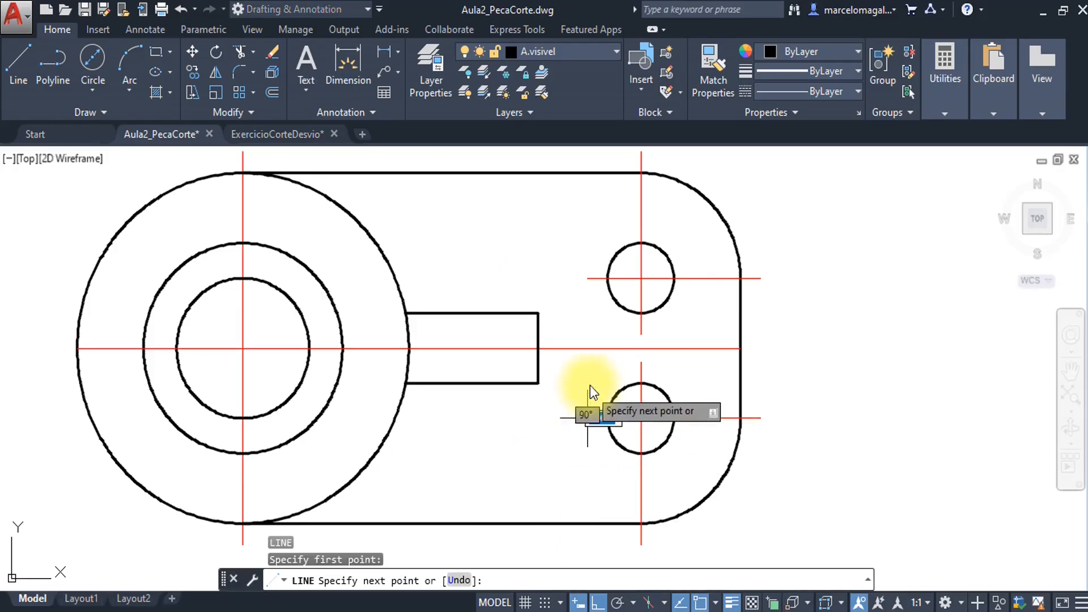
pyautogui.click(587, 348)
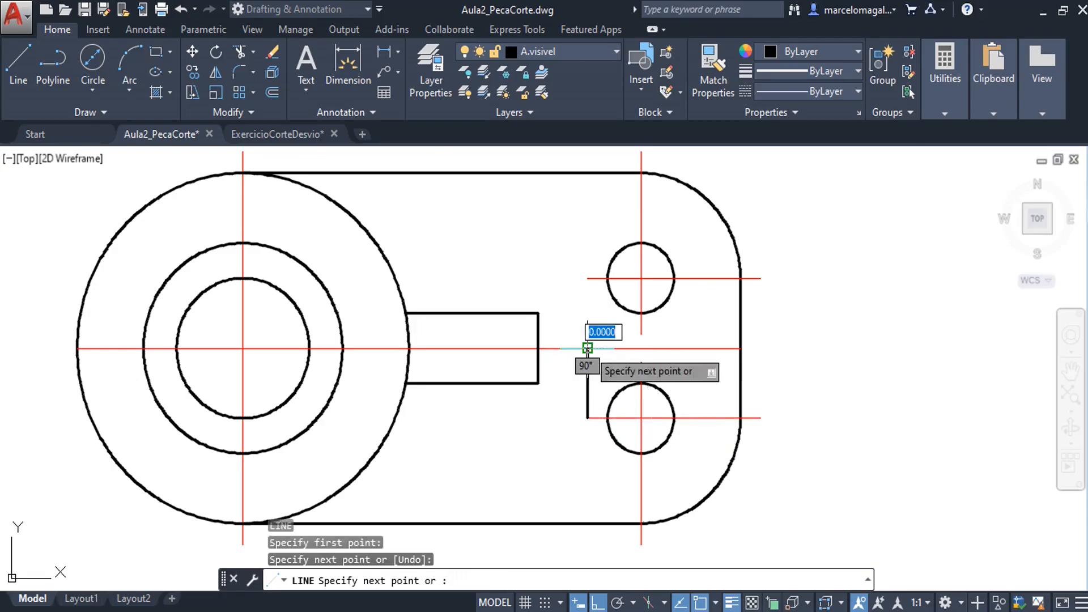
pyautogui.press('Escape')
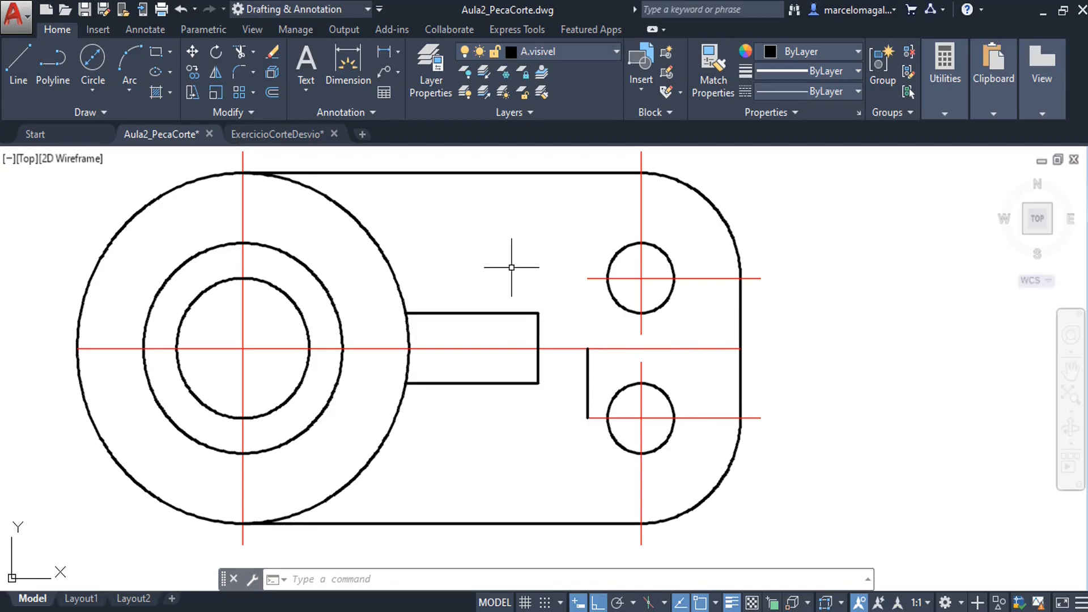
# Trim the part of the long horizontal centreline that extends right of the new short vertical line
pyautogui.press('Return')
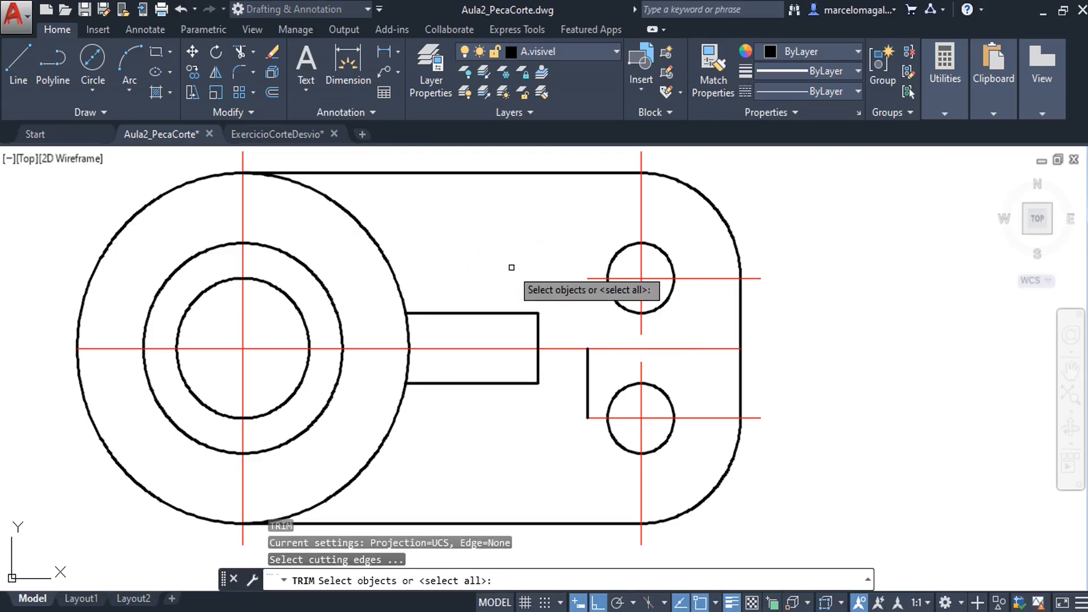
pyautogui.press('Return')
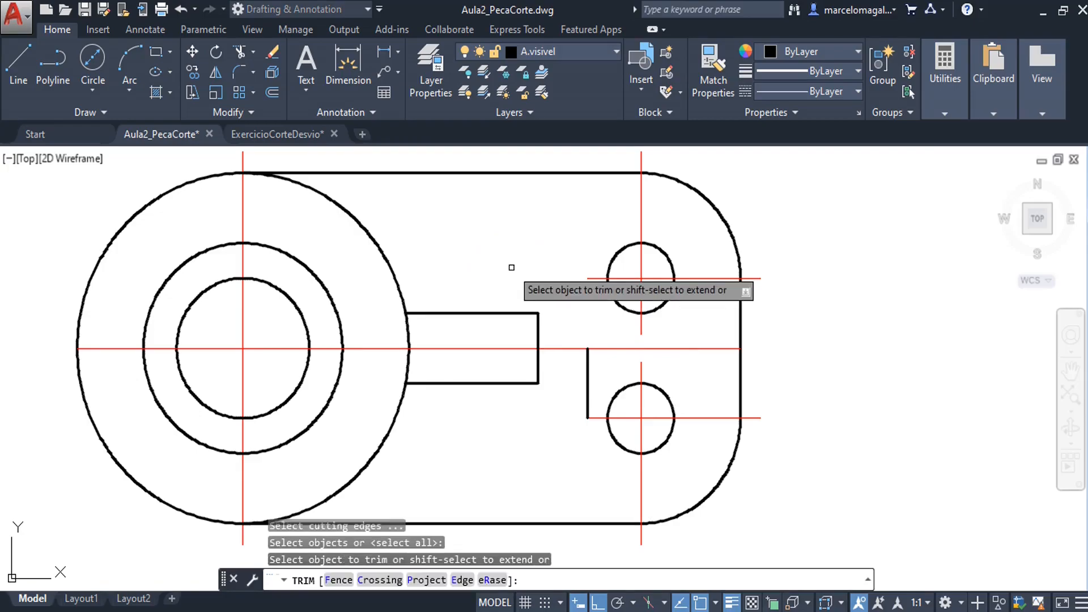
pyautogui.click(637, 348)
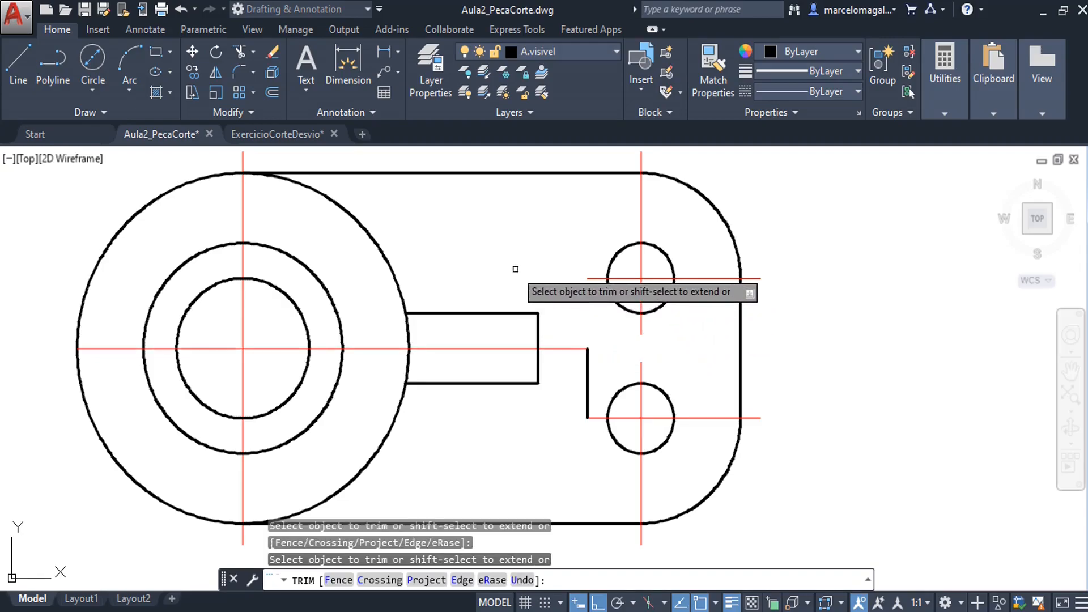
pyautogui.press('Escape')
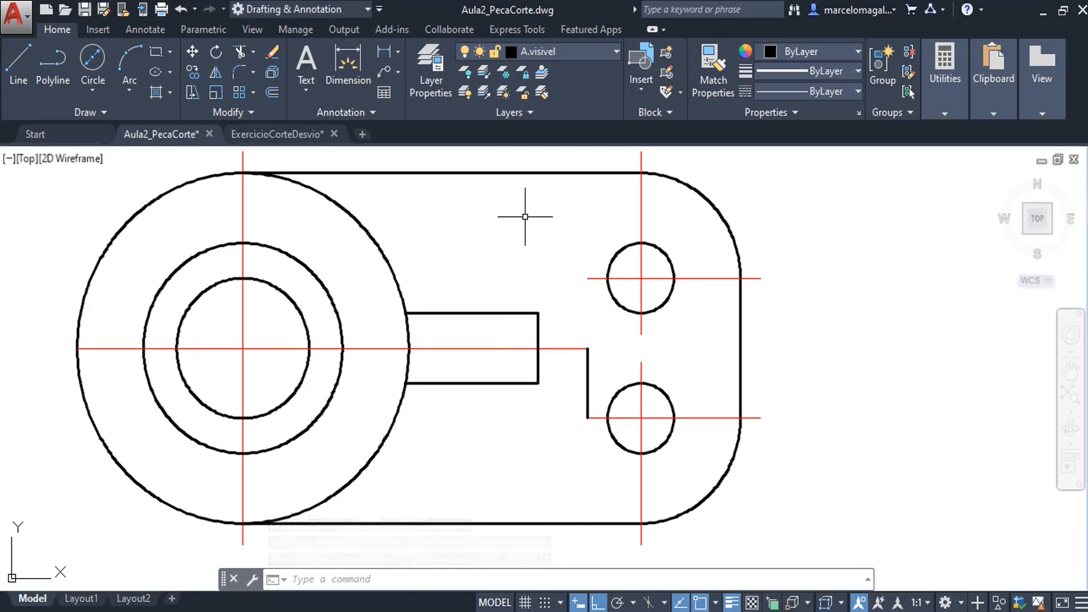
# Match the short vertical connecting line to the properties of the long horizontal centreline
pyautogui.write('ma')
pyautogui.press('Return')
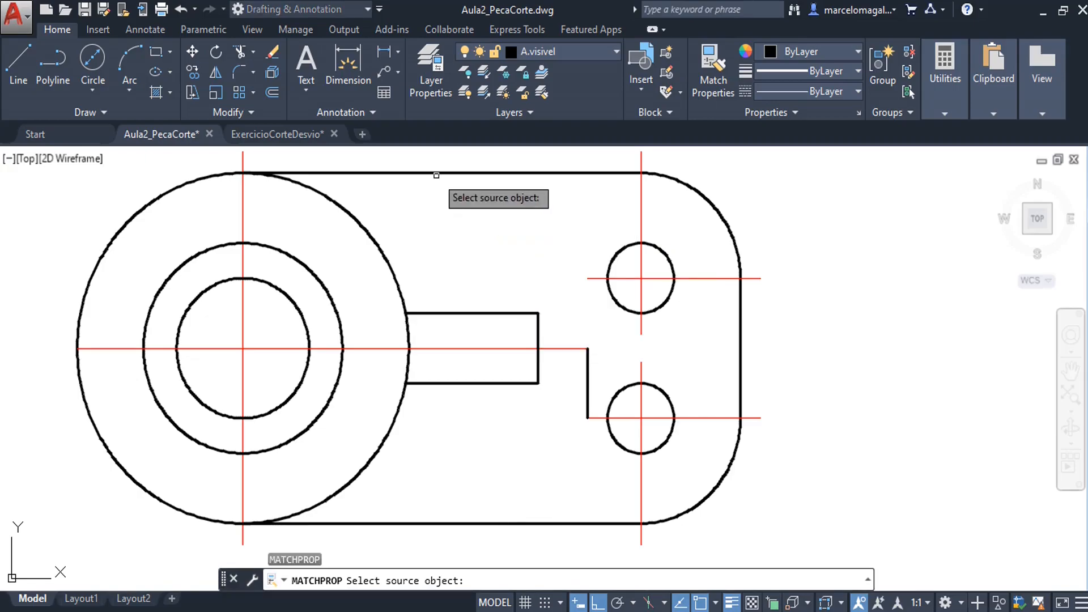
pyautogui.click(567, 348)
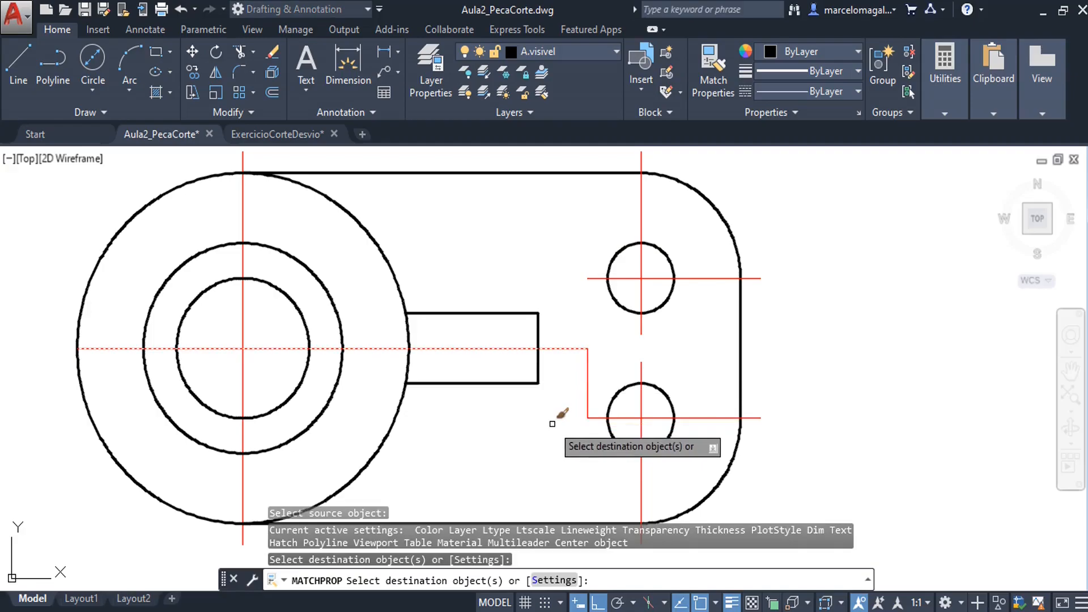
pyautogui.press('Escape')
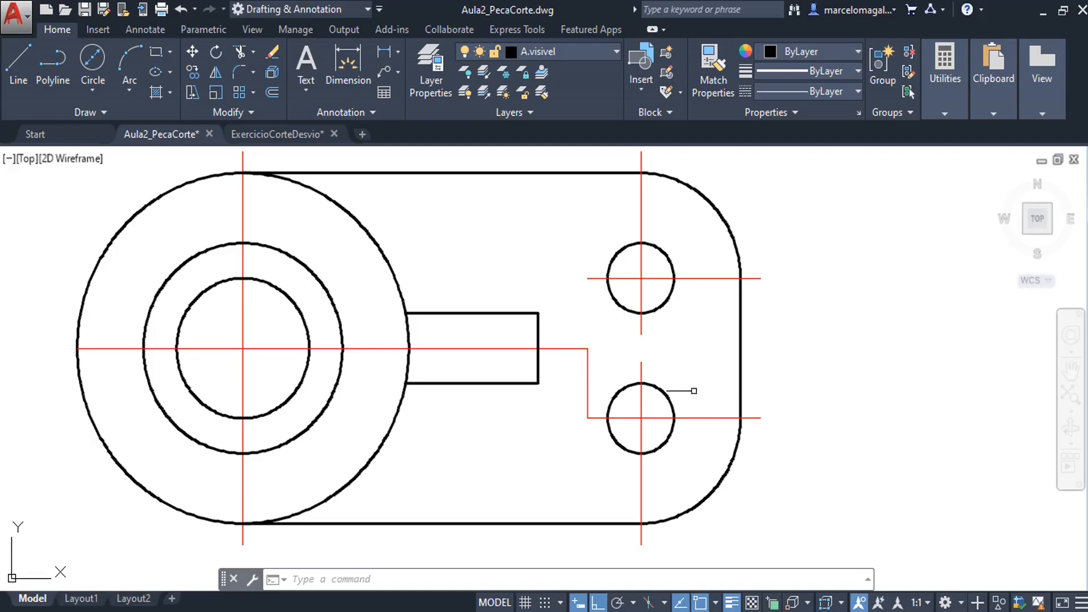
# Copy the three segments of the stepped centreline horizontally about 14 units to the right, into the empty area beside the part
pyautogui.moveTo(505, 469); pyautogui.dragTo(450, 476, button='middle')
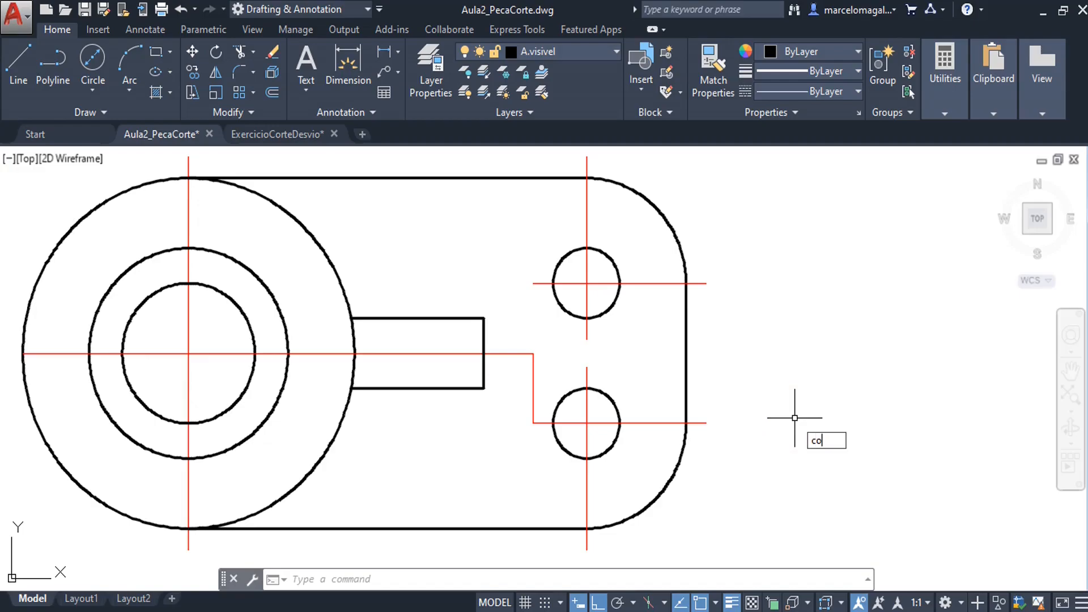
pyautogui.press('Return')
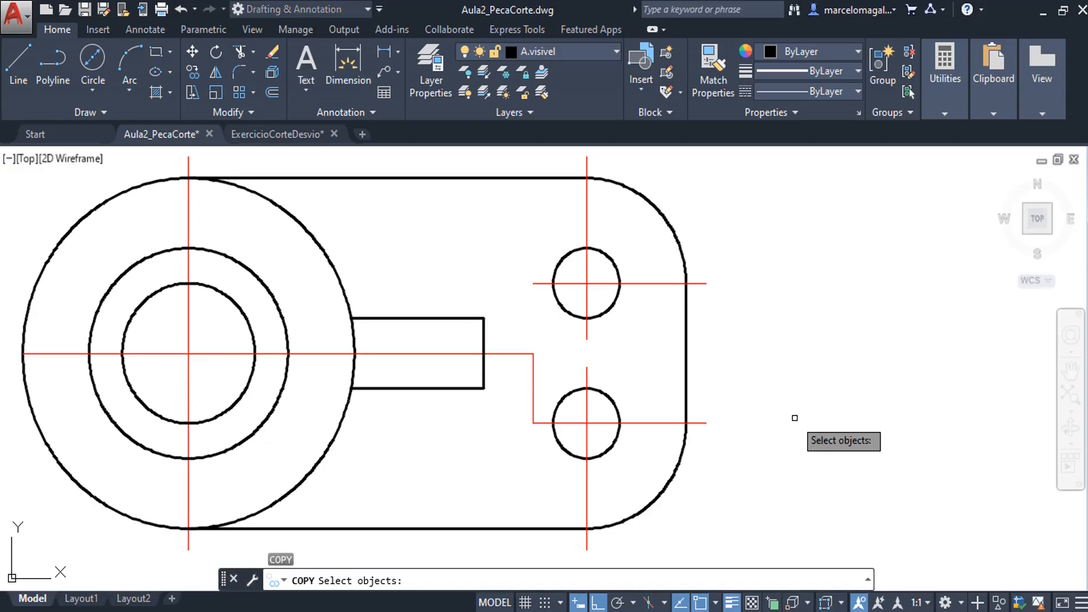
pyautogui.click(401, 352)
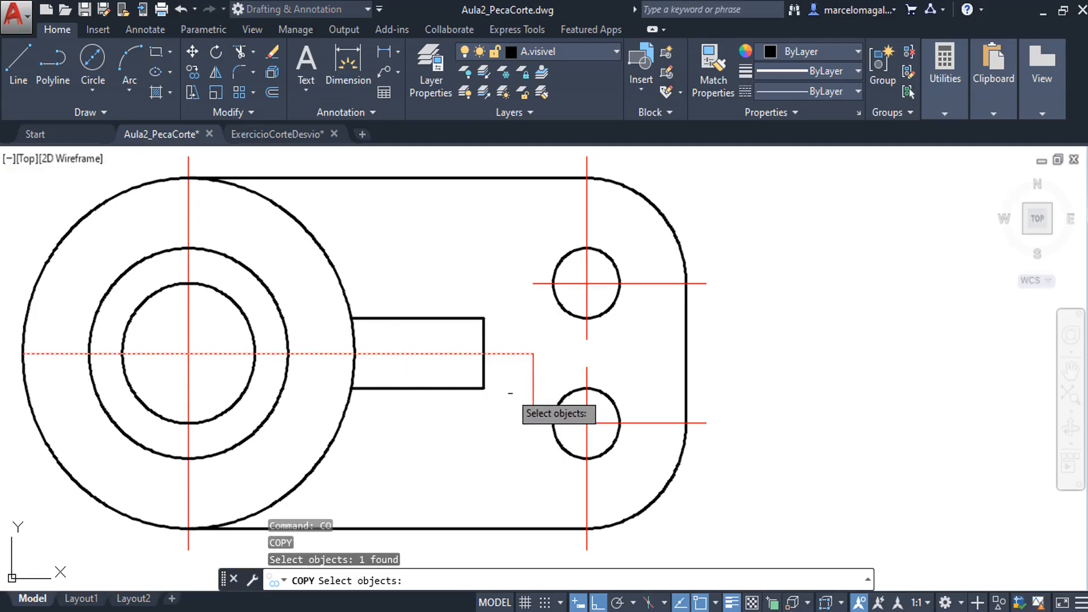
pyautogui.click(533, 391)
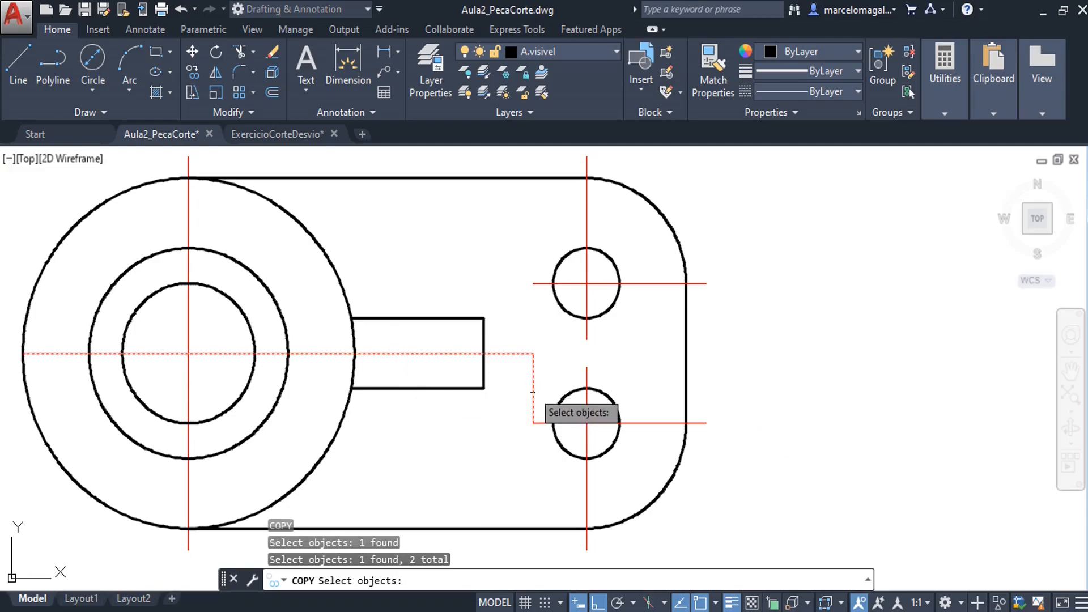
pyautogui.click(648, 423)
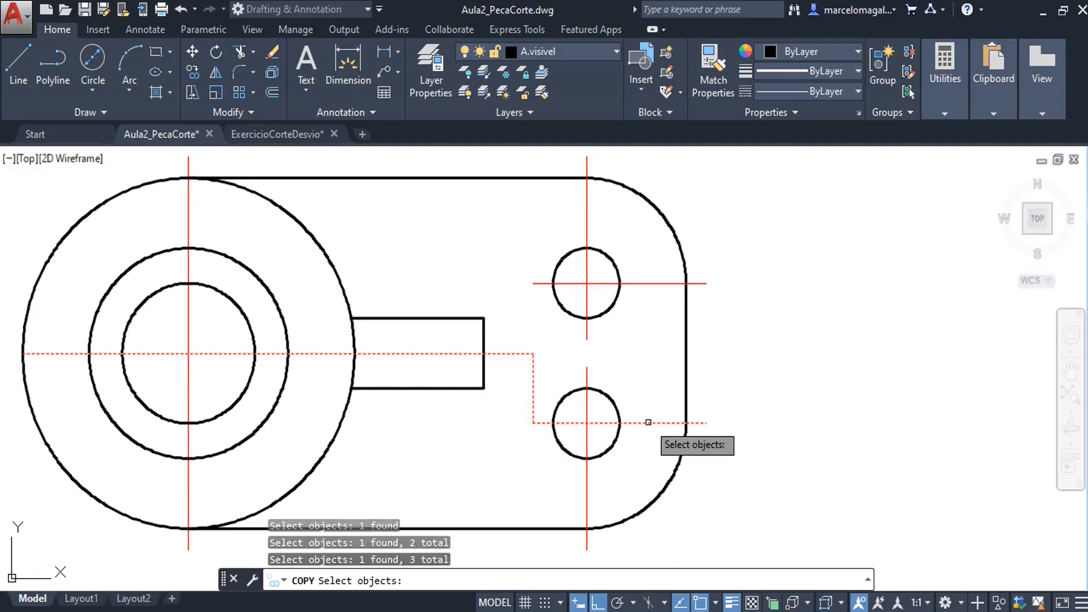
pyautogui.press('Return')
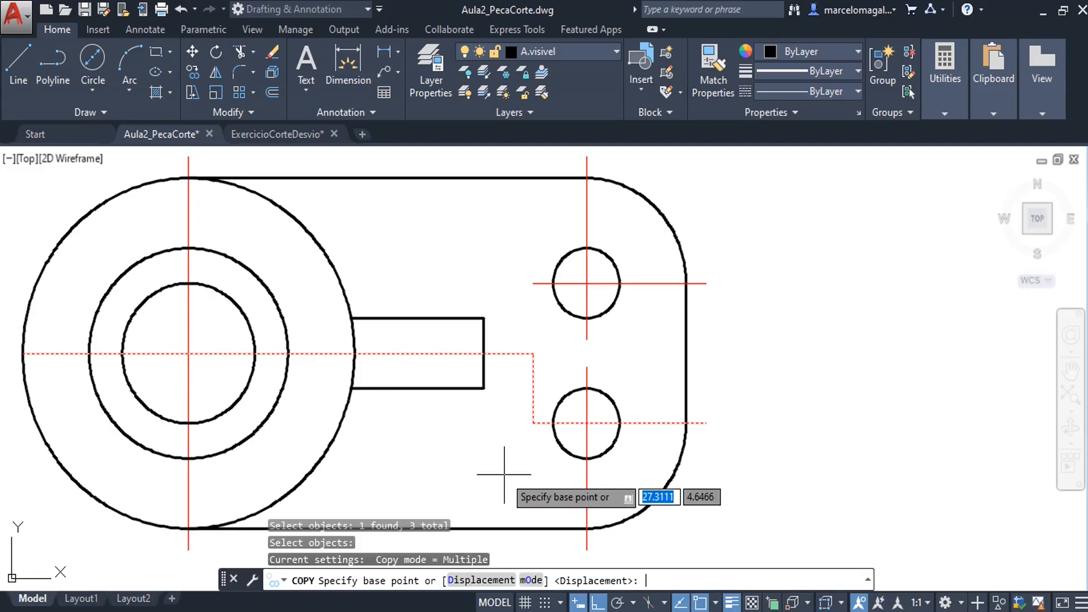
pyautogui.scroll(-1, 504, 474)
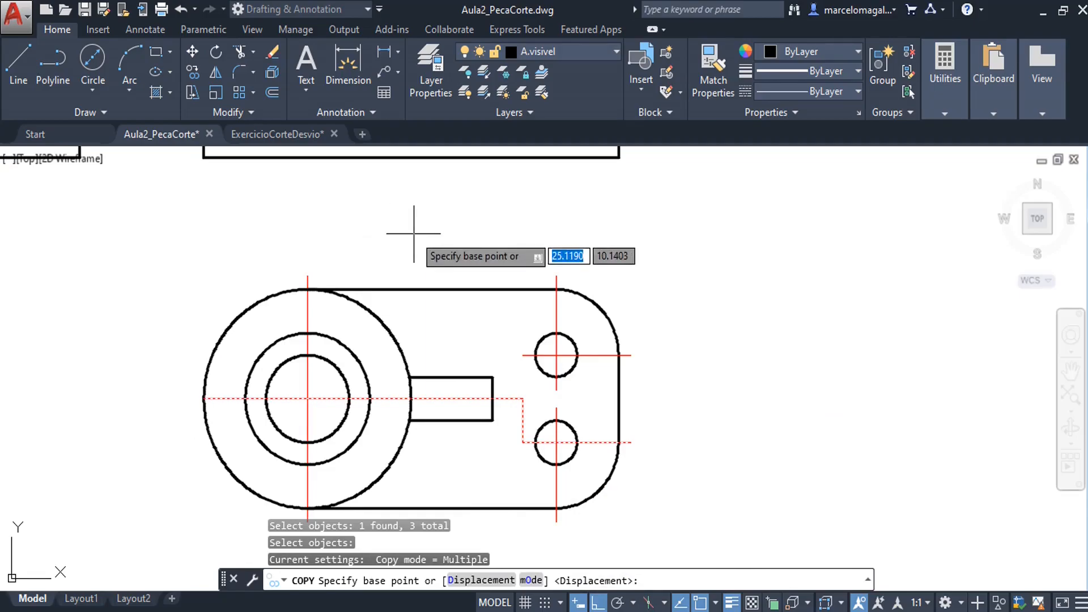
pyautogui.click(313, 226)
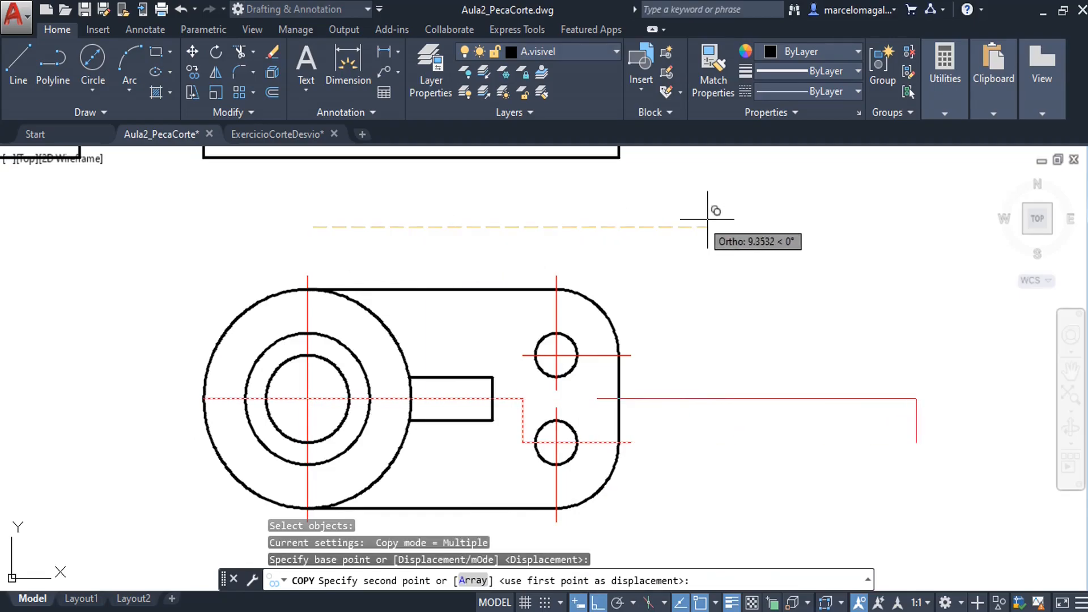
pyautogui.moveTo(737, 229)
pyautogui.mouseDown(button='middle')
pyautogui.moveTo(575, 239)
pyautogui.moveTo(505, 230)
pyautogui.mouseUp(button='middle')
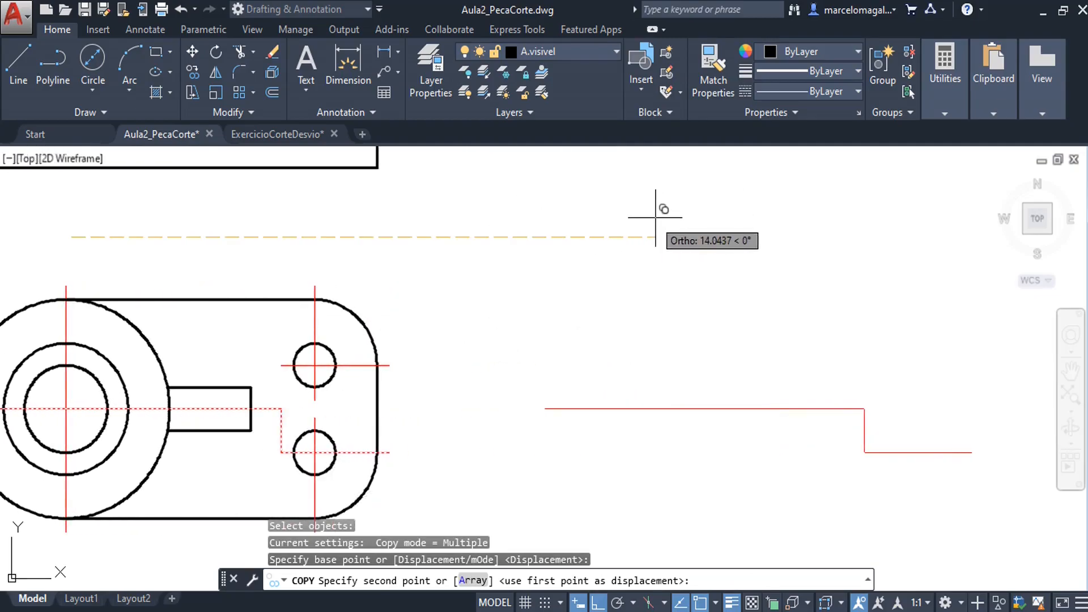
pyautogui.click(656, 218)
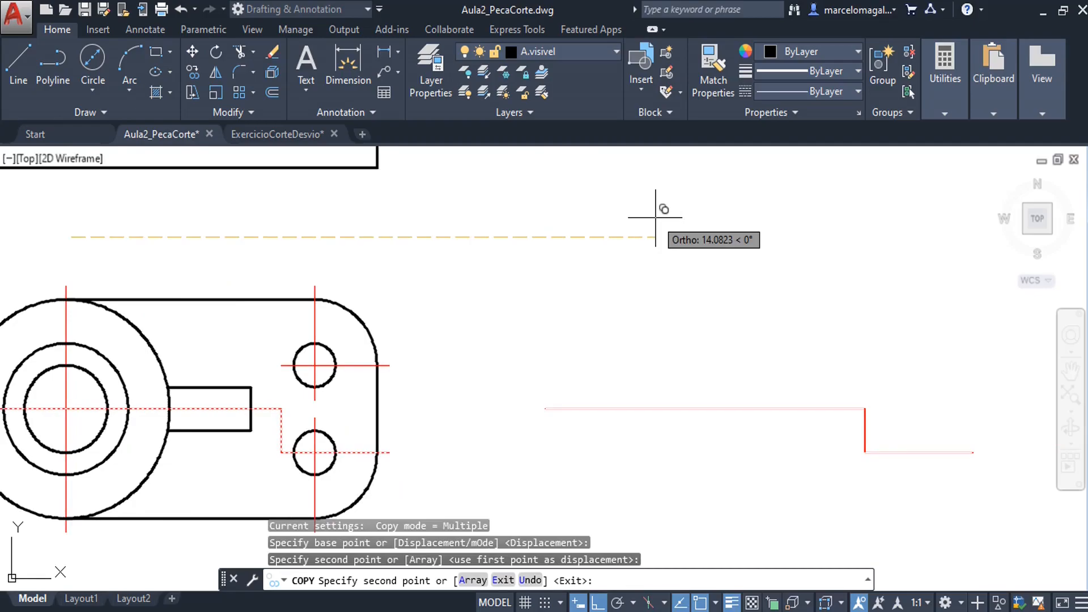
# End the copying and select the copied short and long horizontal segments in turn to check whether they are separate objects
pyautogui.press('Escape')
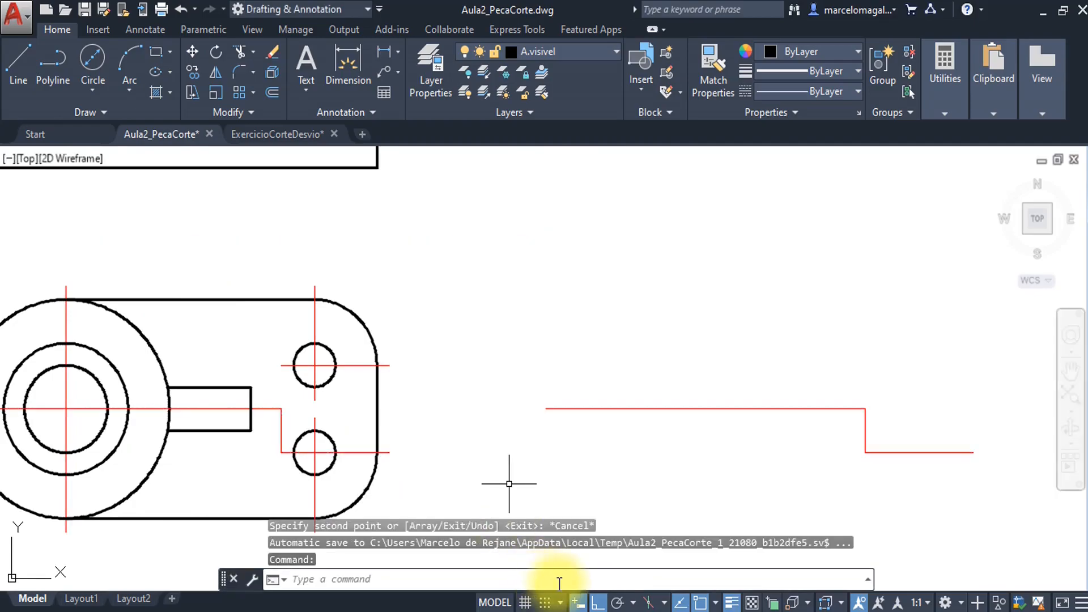
pyautogui.moveTo(639, 442); pyautogui.dragTo(606, 416, button='middle')
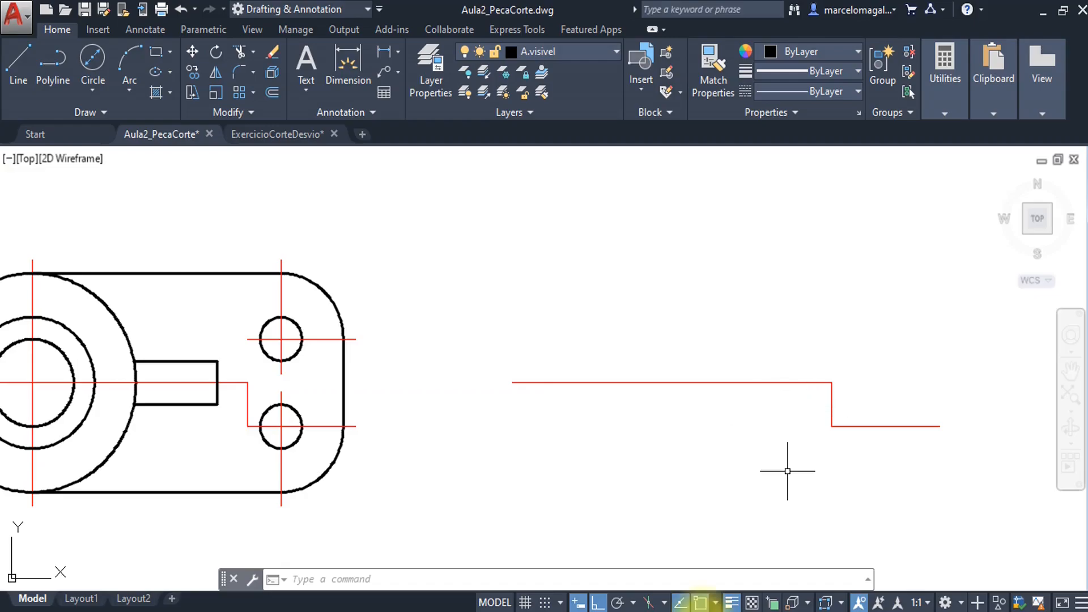
pyautogui.click(865, 426)
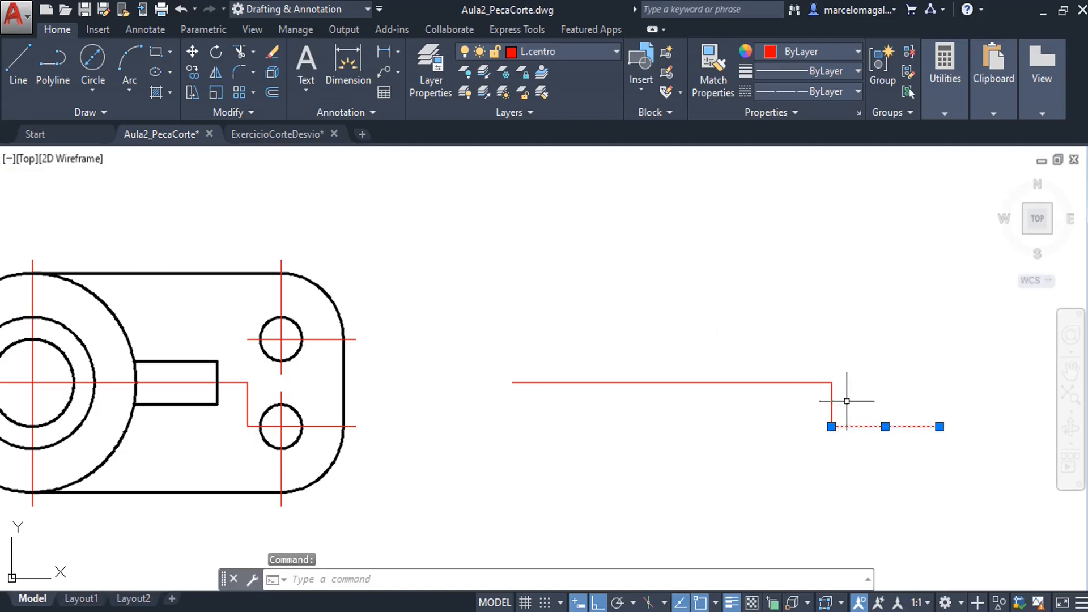
pyautogui.press('Escape')
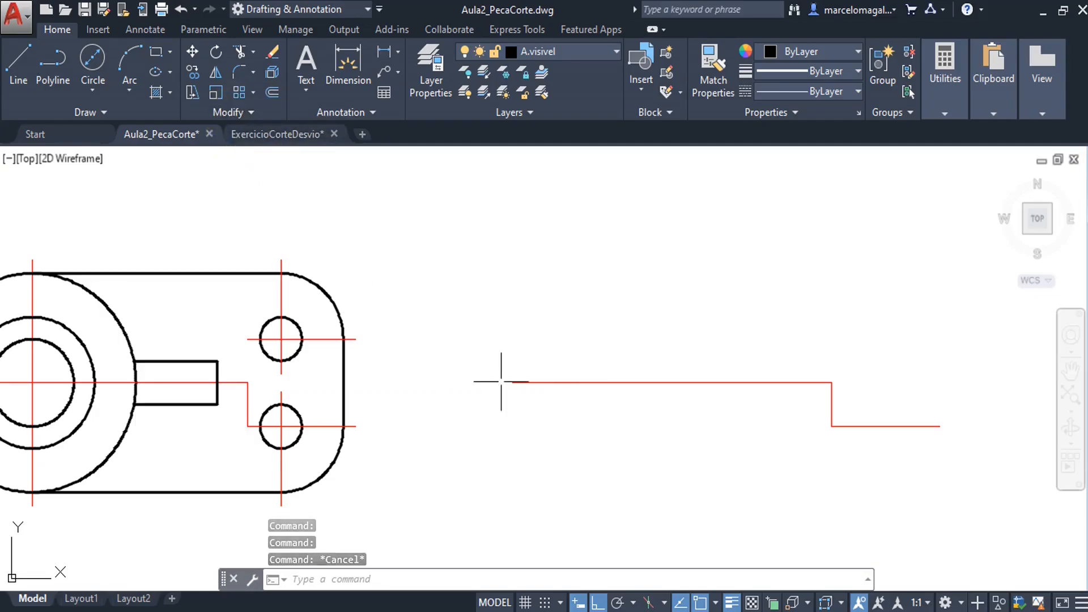
pyautogui.click(546, 369)
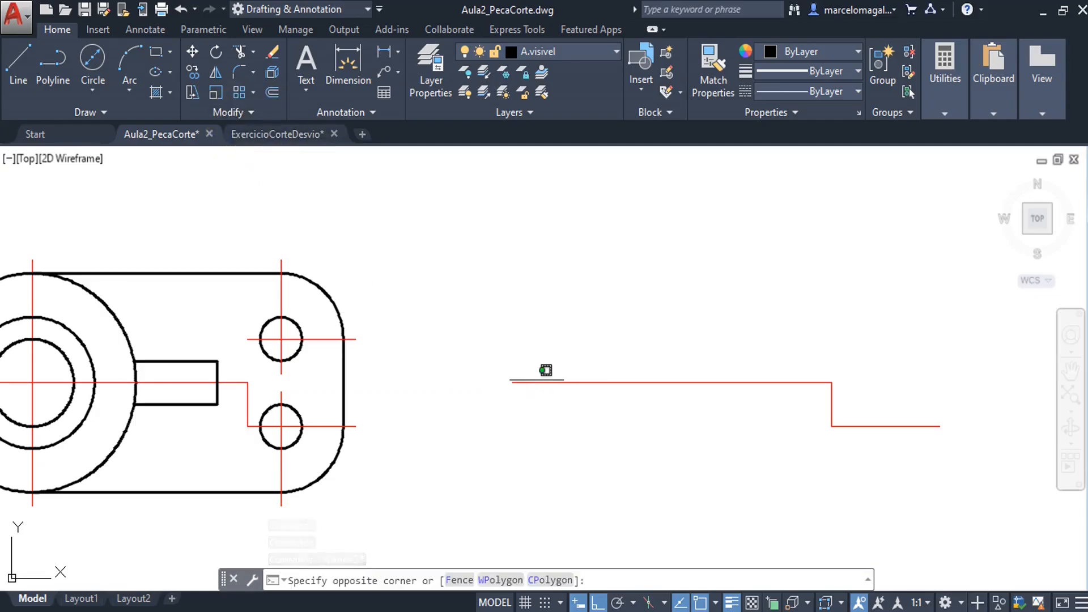
pyautogui.click(552, 382)
pyautogui.click(549, 383)
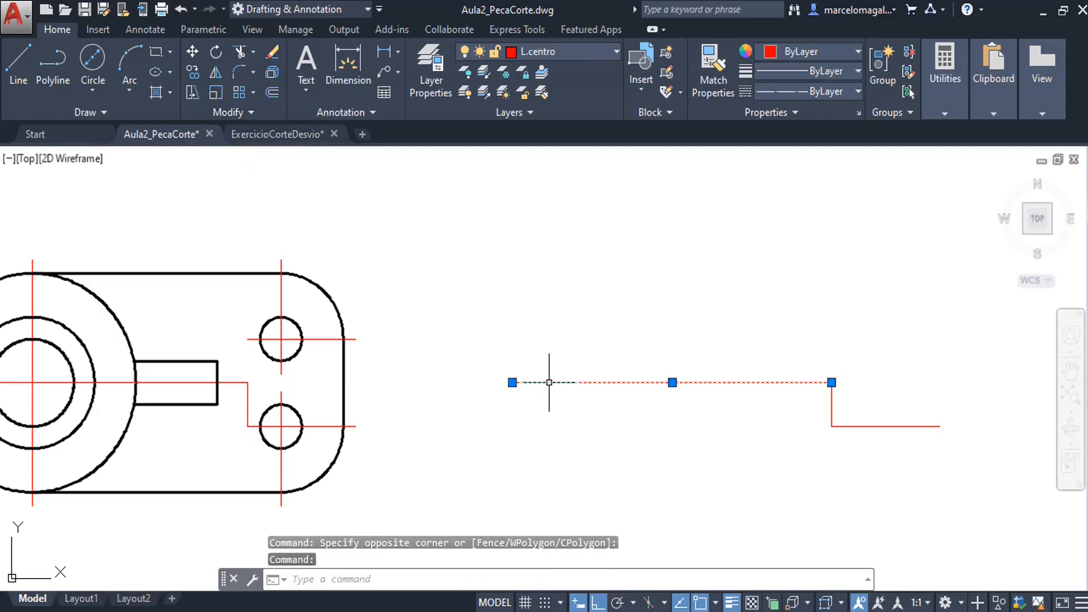
pyautogui.press('Escape')
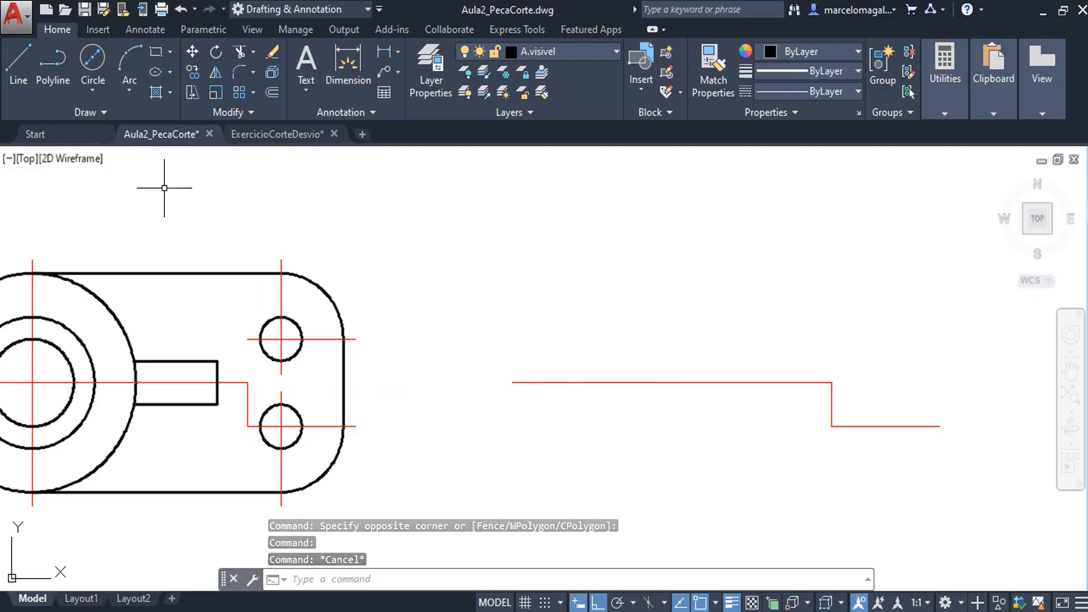
# Convert the copied long horizontal line to a polyline and join the short vertical and lower horizontal segments to it
pyautogui.click(253, 114)
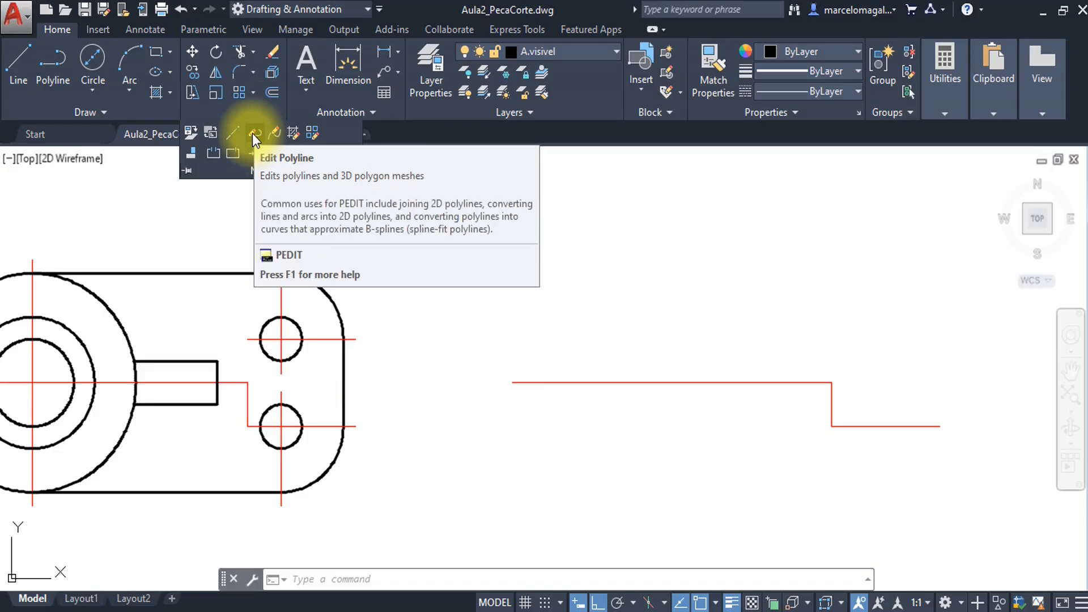
pyautogui.click(255, 135)
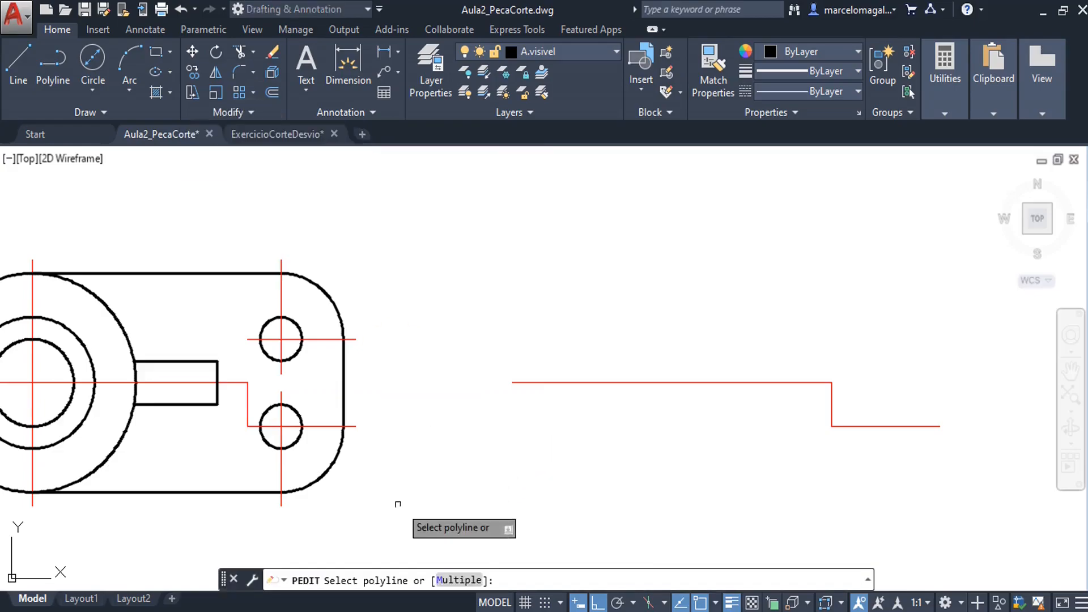
pyautogui.click(671, 383)
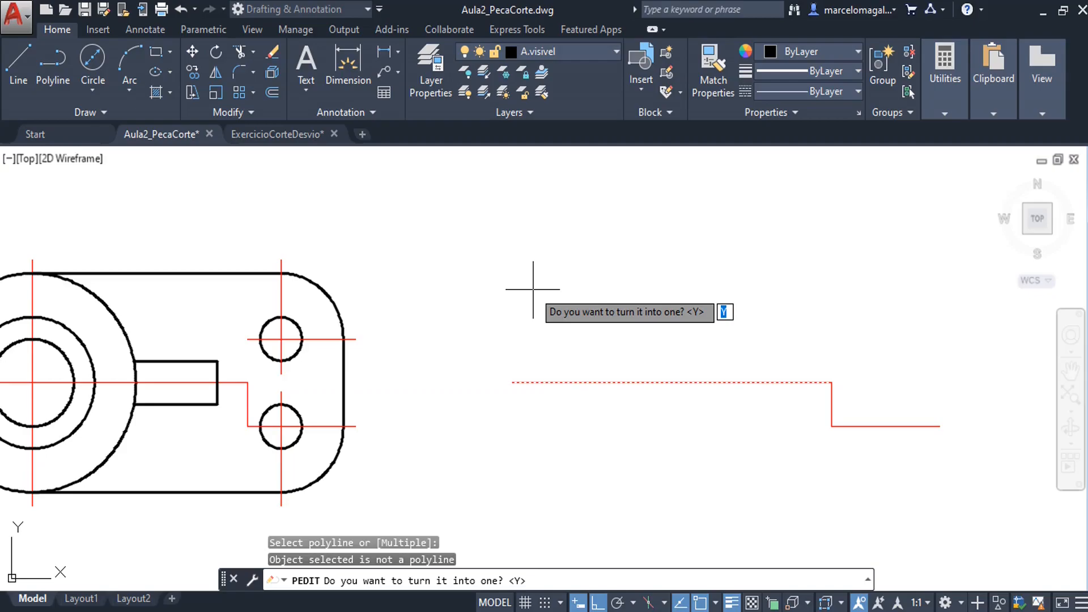
pyautogui.press('Return')
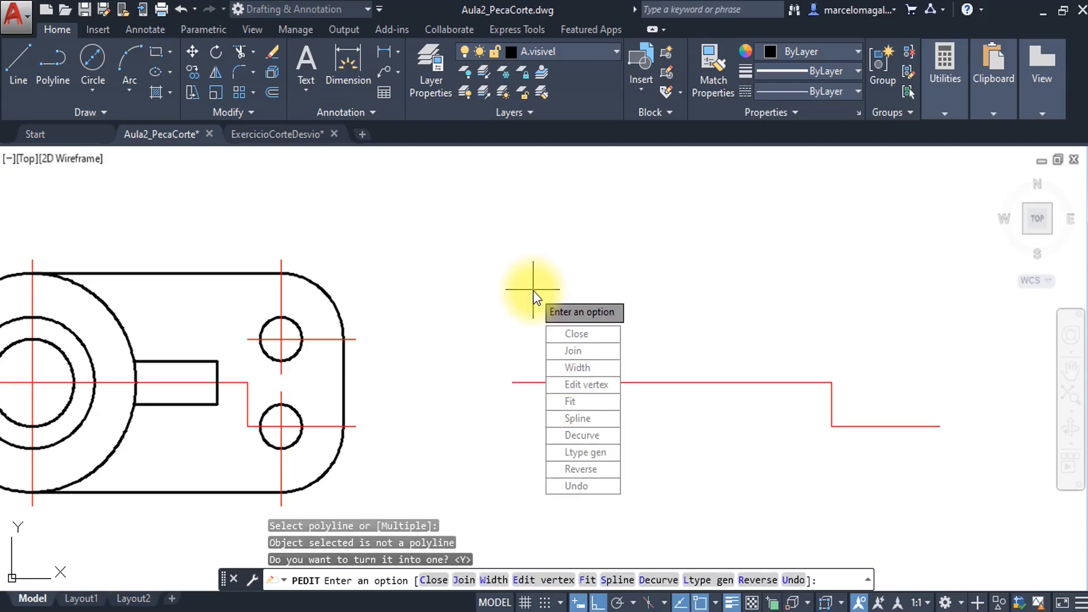
pyautogui.click(555, 353)
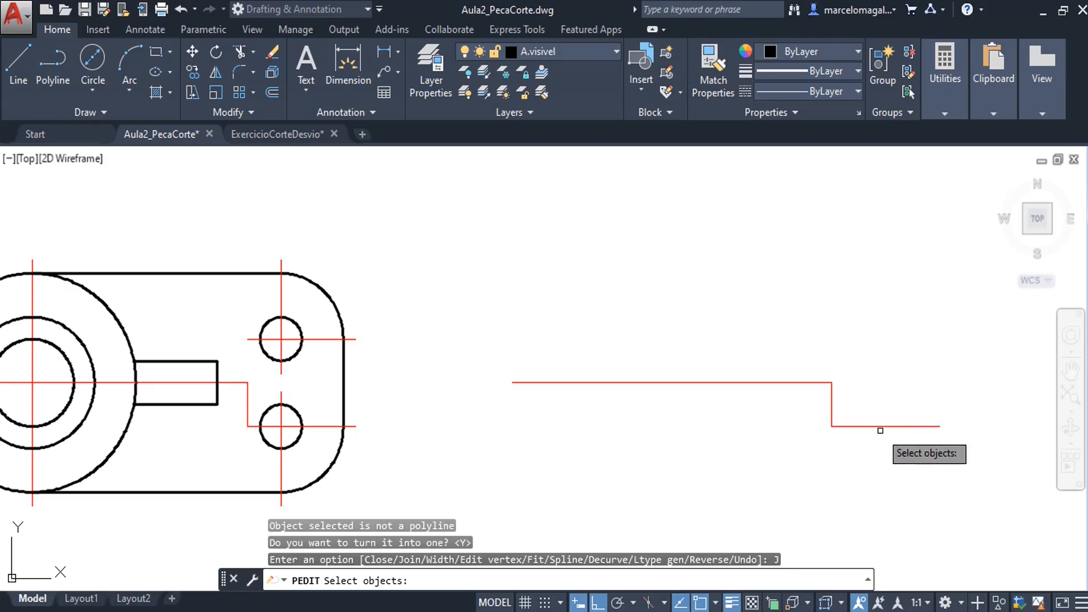
pyautogui.click(866, 403)
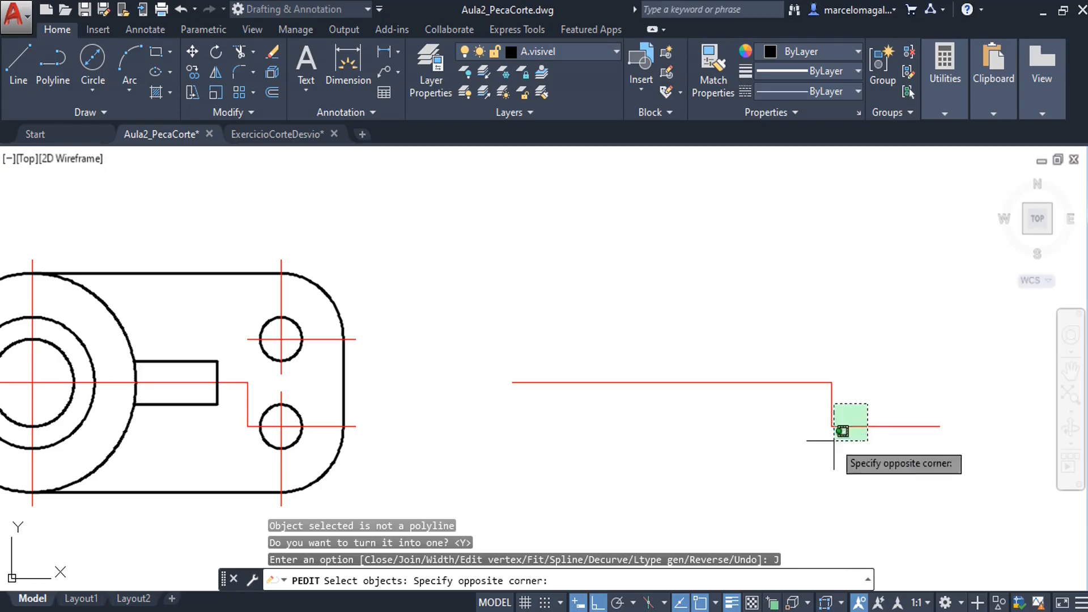
pyautogui.click(808, 461)
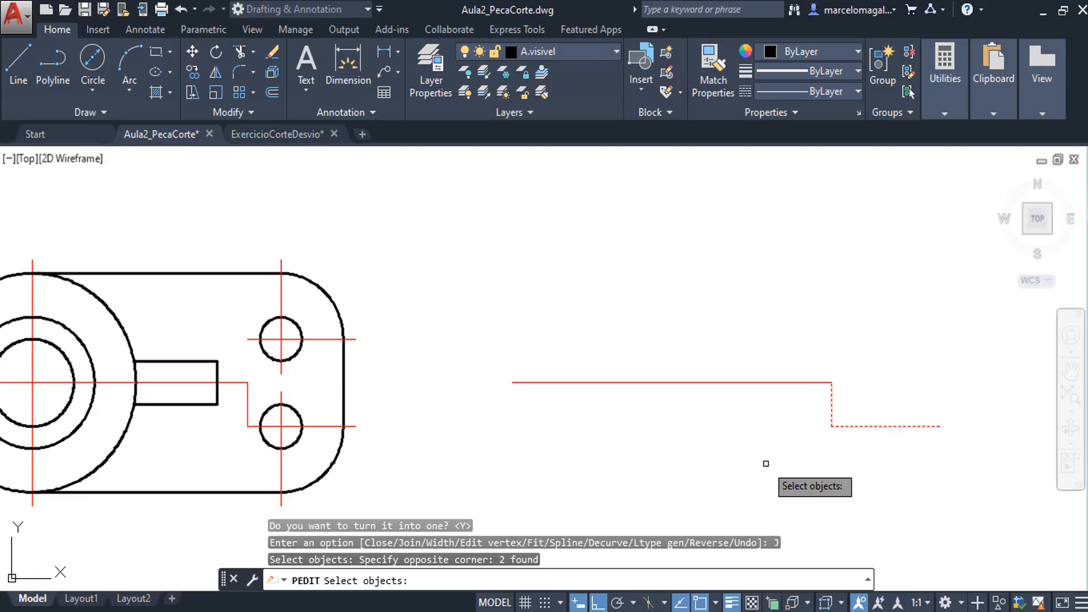
pyautogui.rightClick(676, 287)
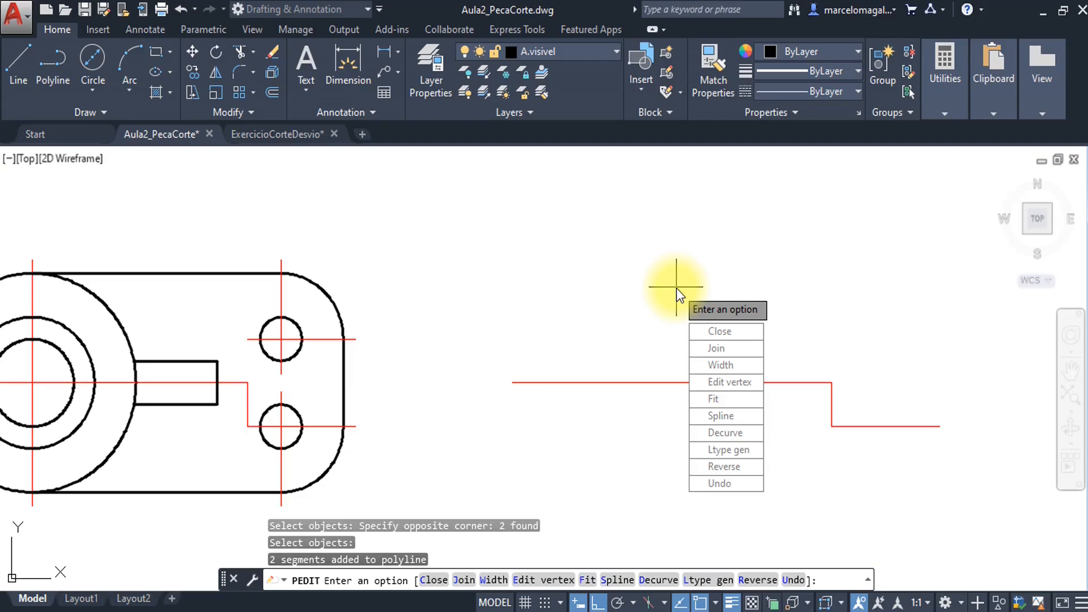
pyautogui.press('Return')
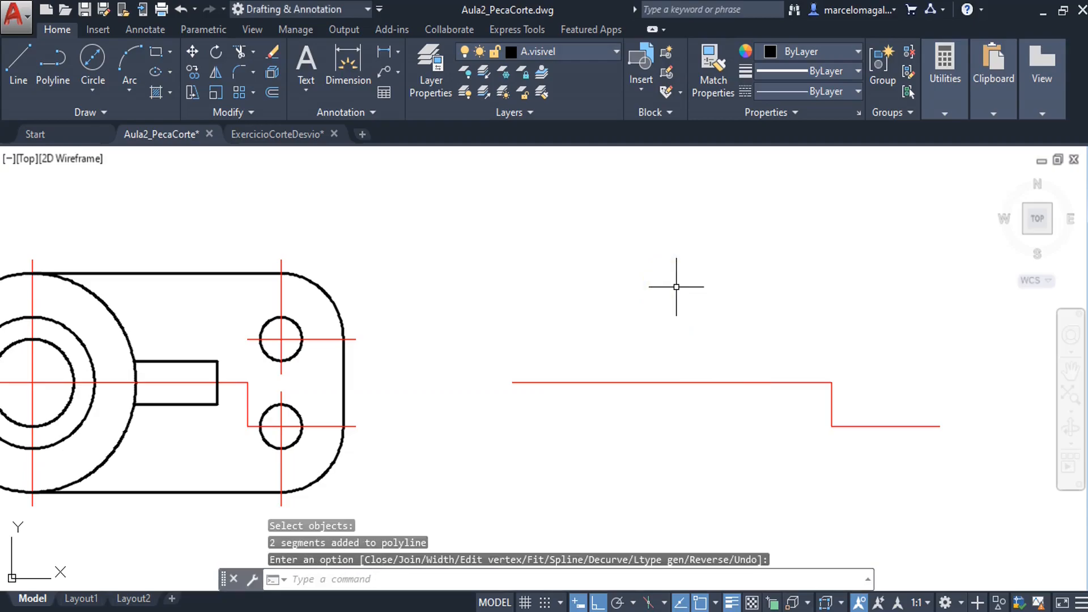
# Move the joined stepped polyline beside the part to the PlanoSecante layer and clear the selection
pyautogui.click(695, 382)
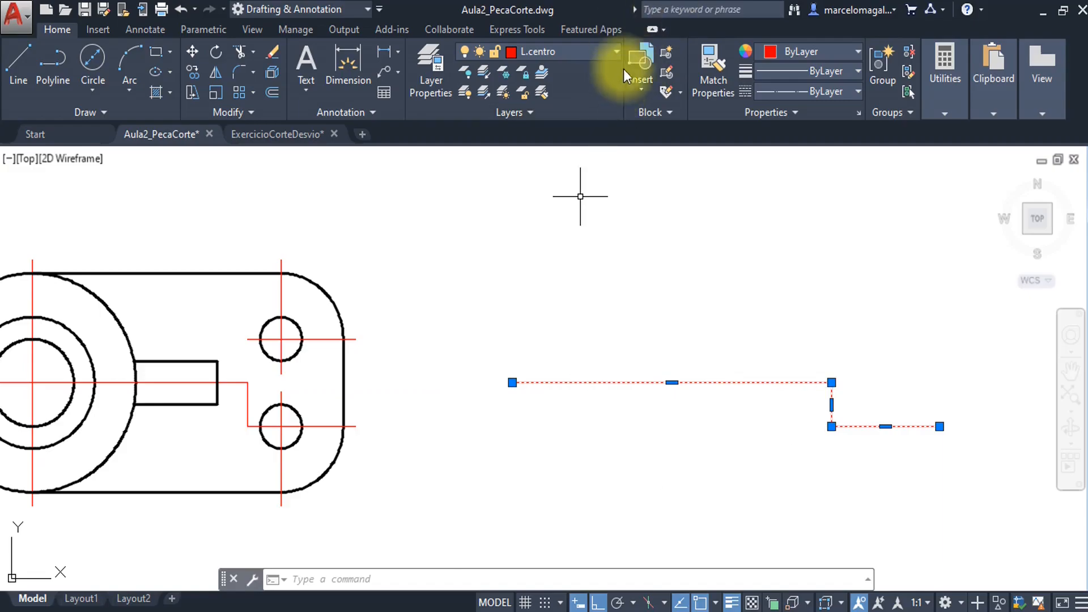
pyautogui.click(615, 49)
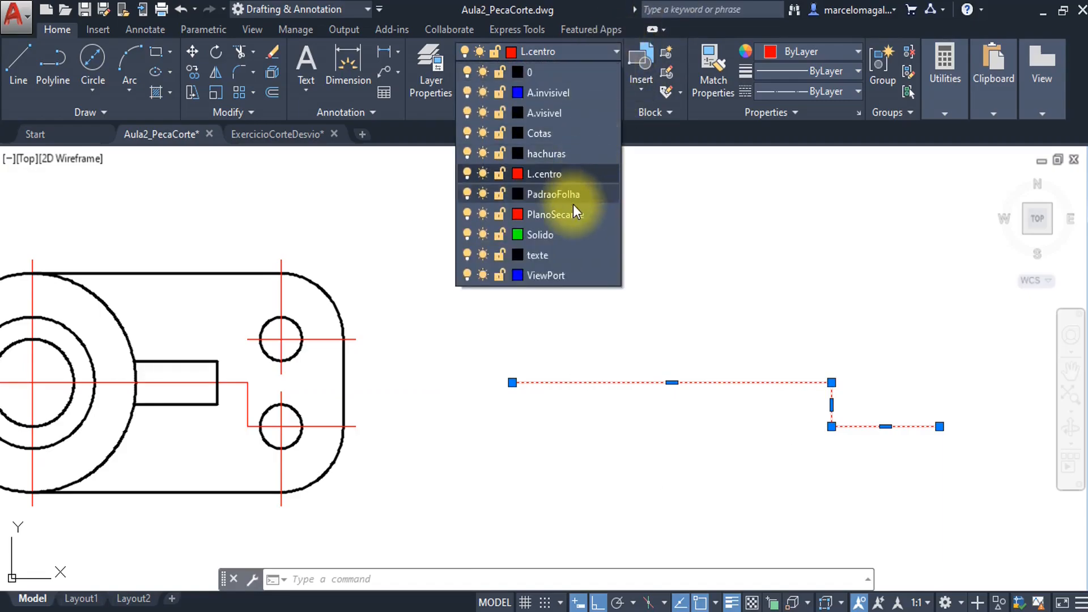
pyautogui.click(570, 213)
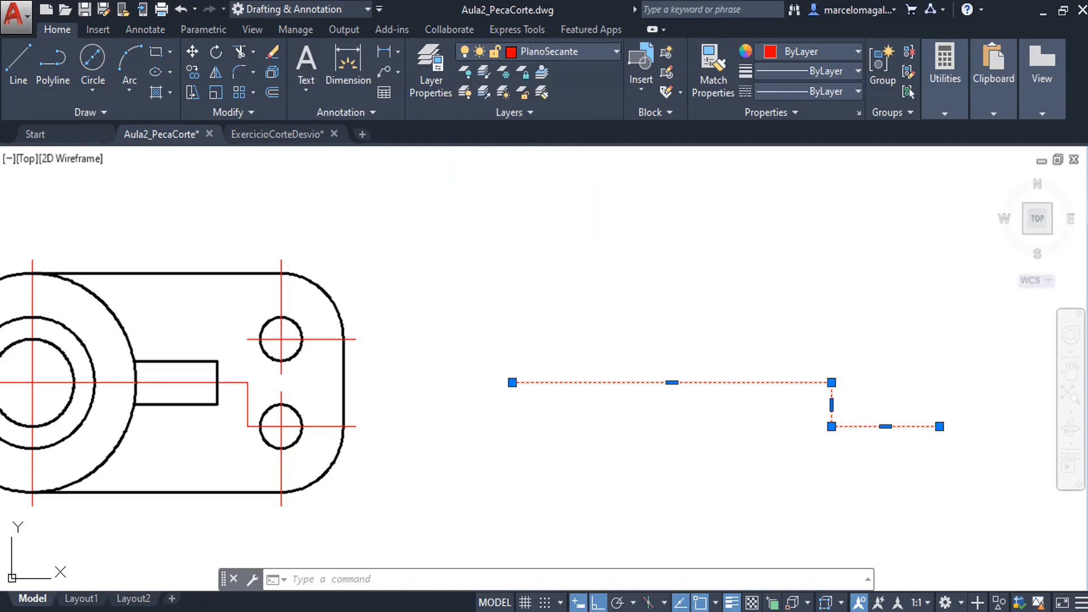
pyautogui.press('Escape')
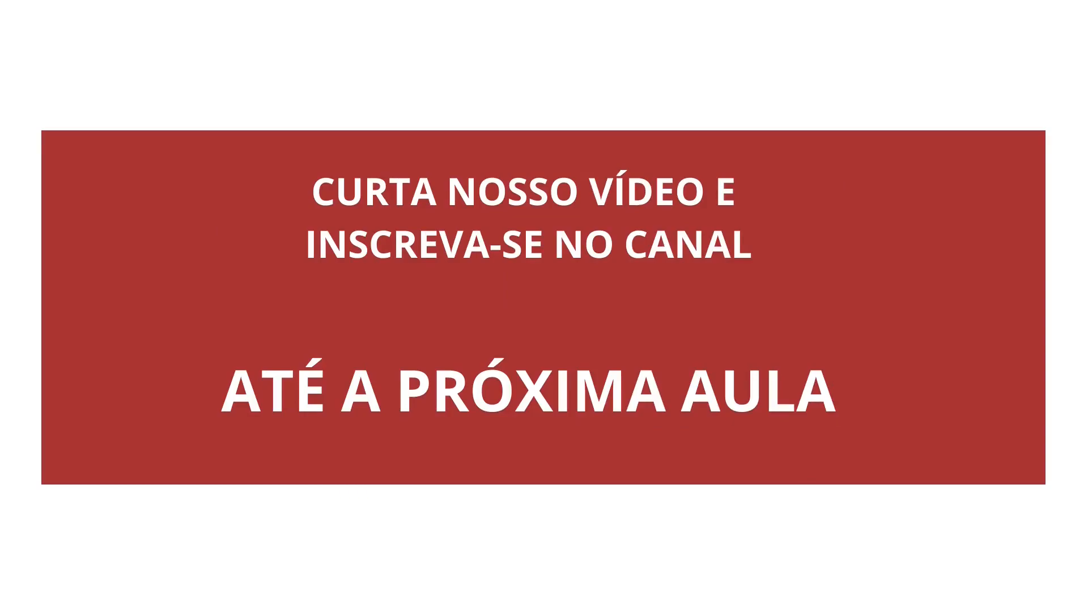